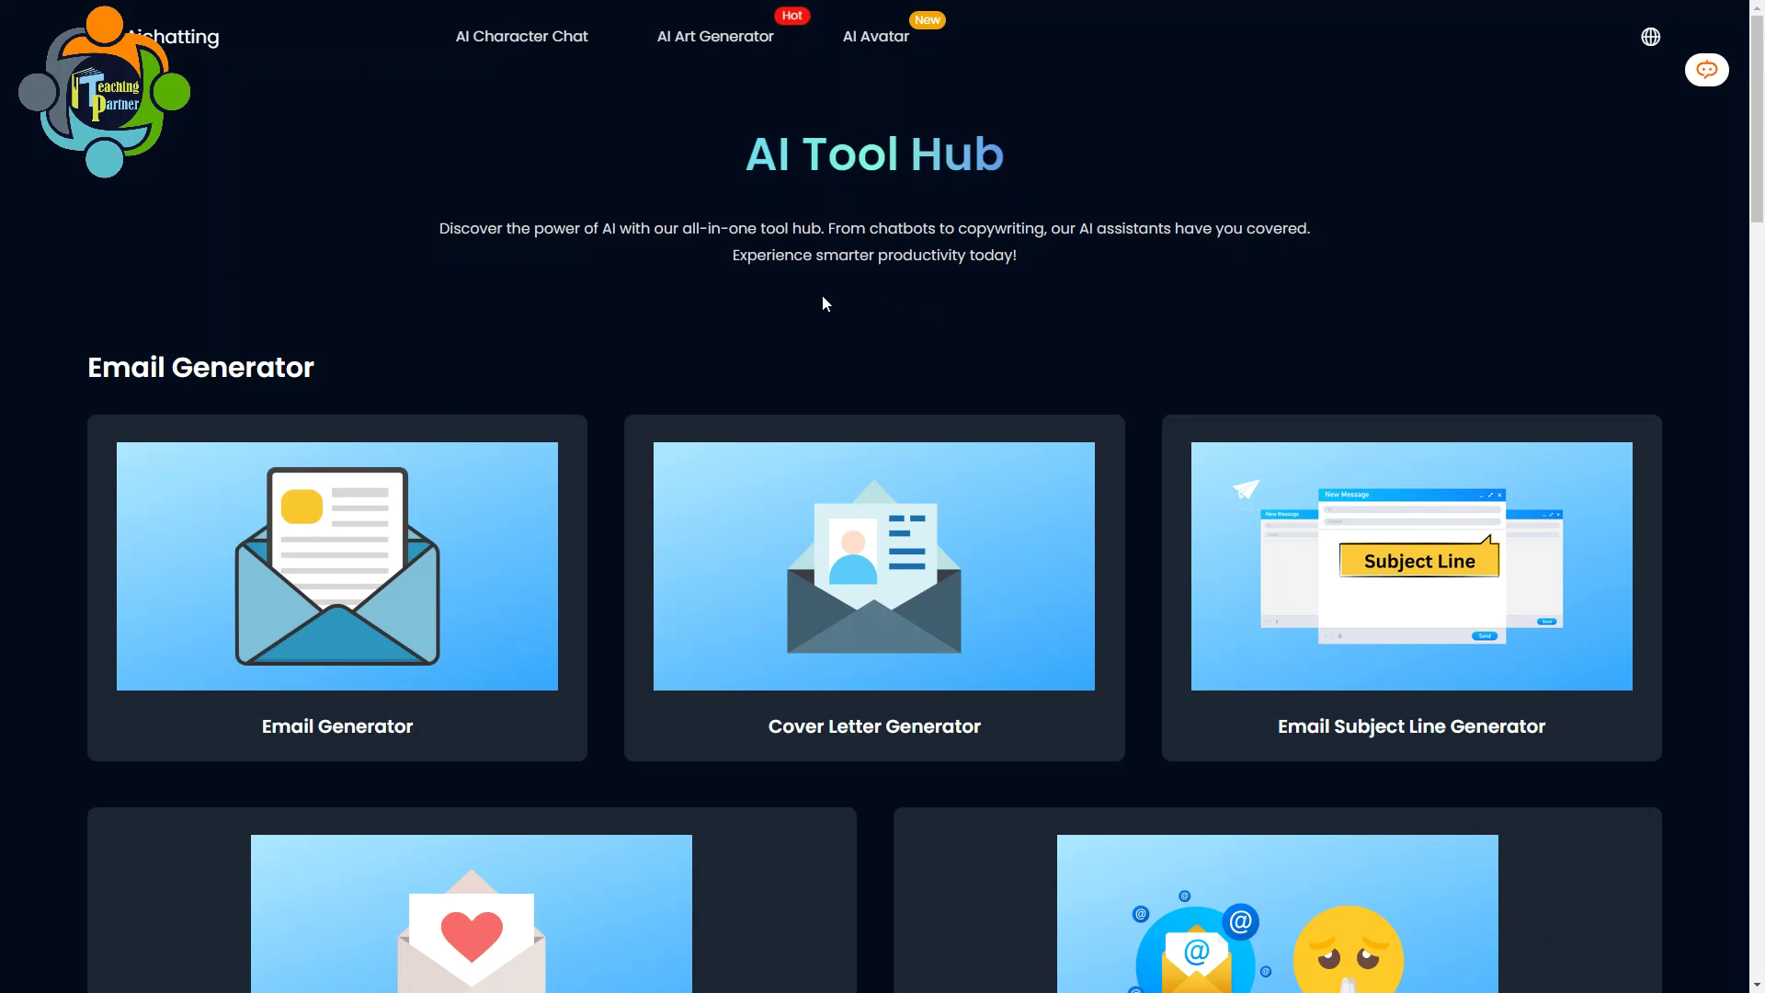
Scroll down through the hub's tool cards to survey the available writing tools
scroll(823, 304, down, 2)
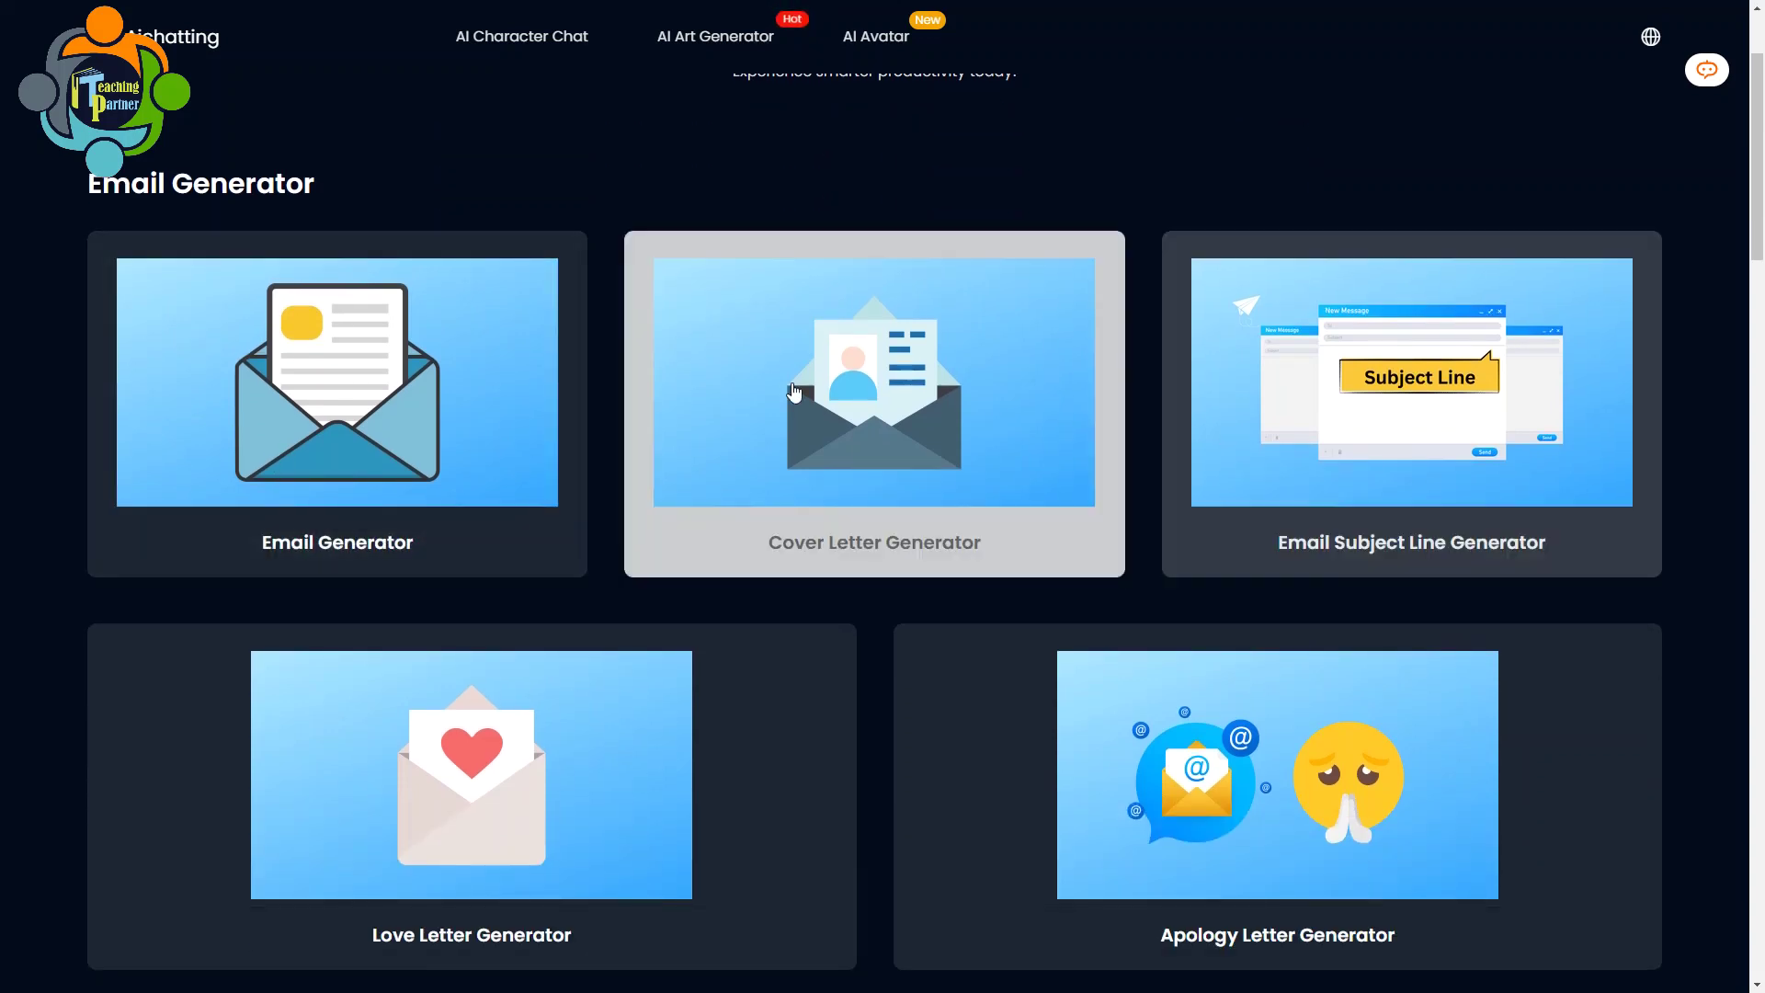
scroll(526, 358, down, 1)
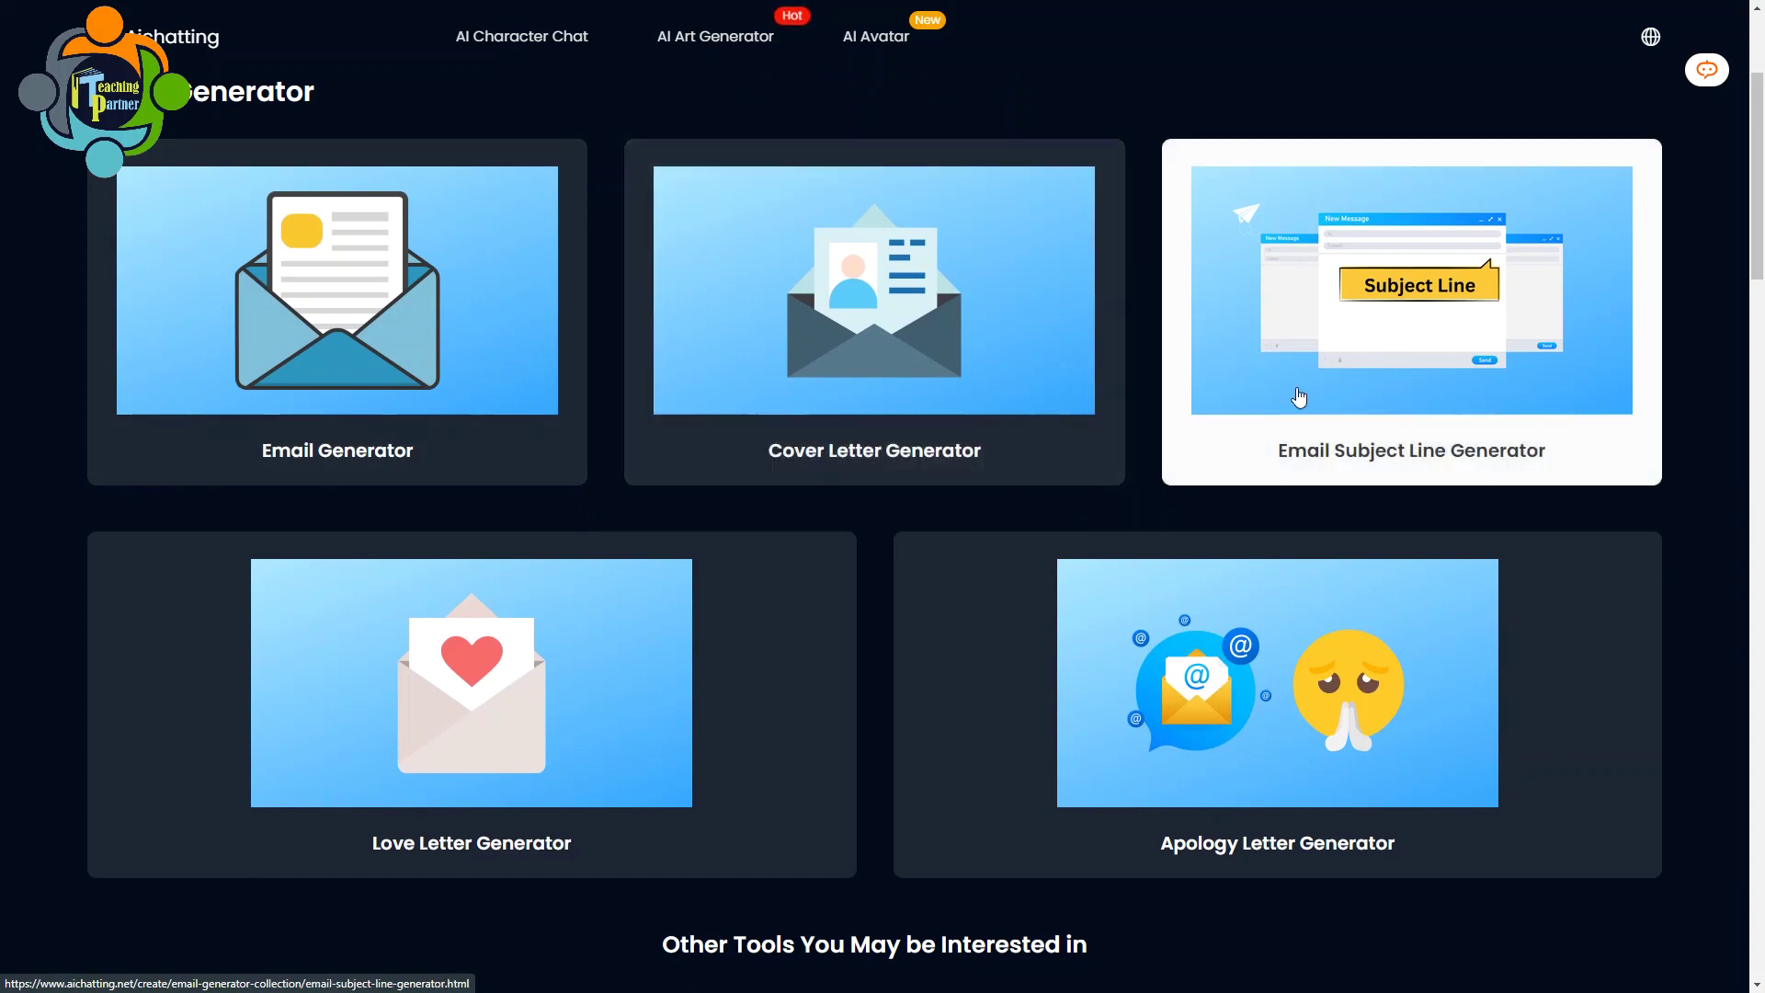
scroll(1364, 379, down, 4)
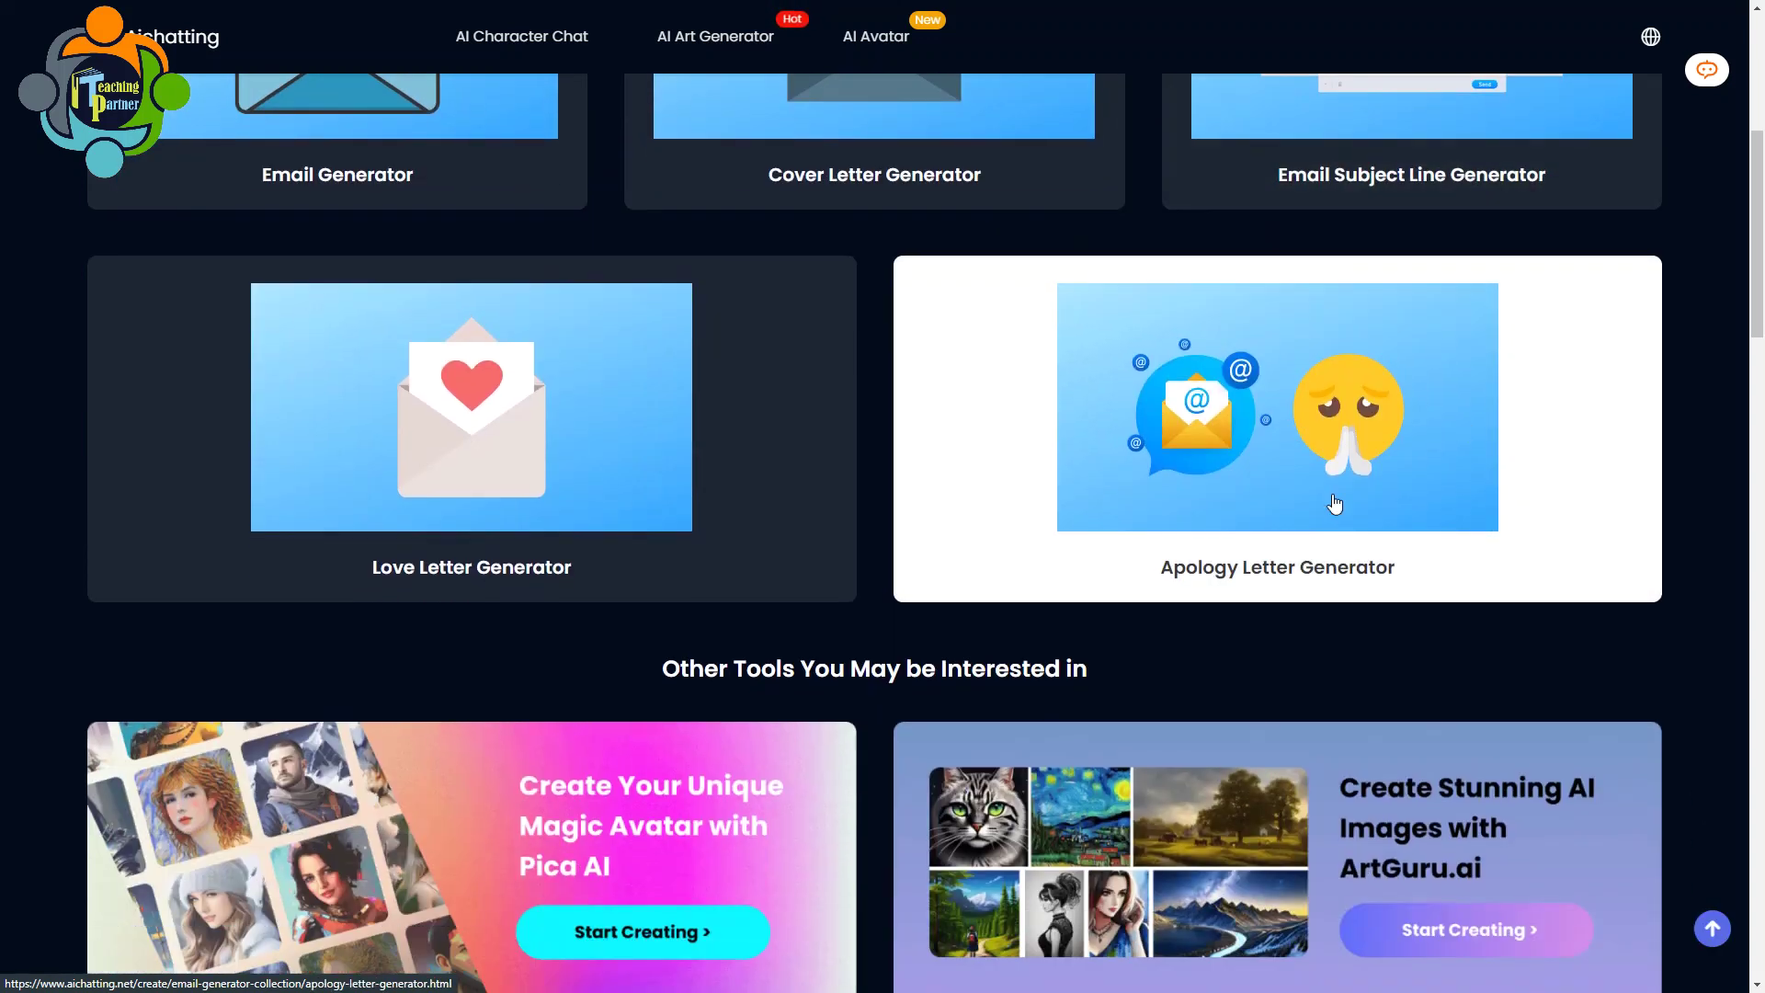
scroll(1149, 377, down, 9)
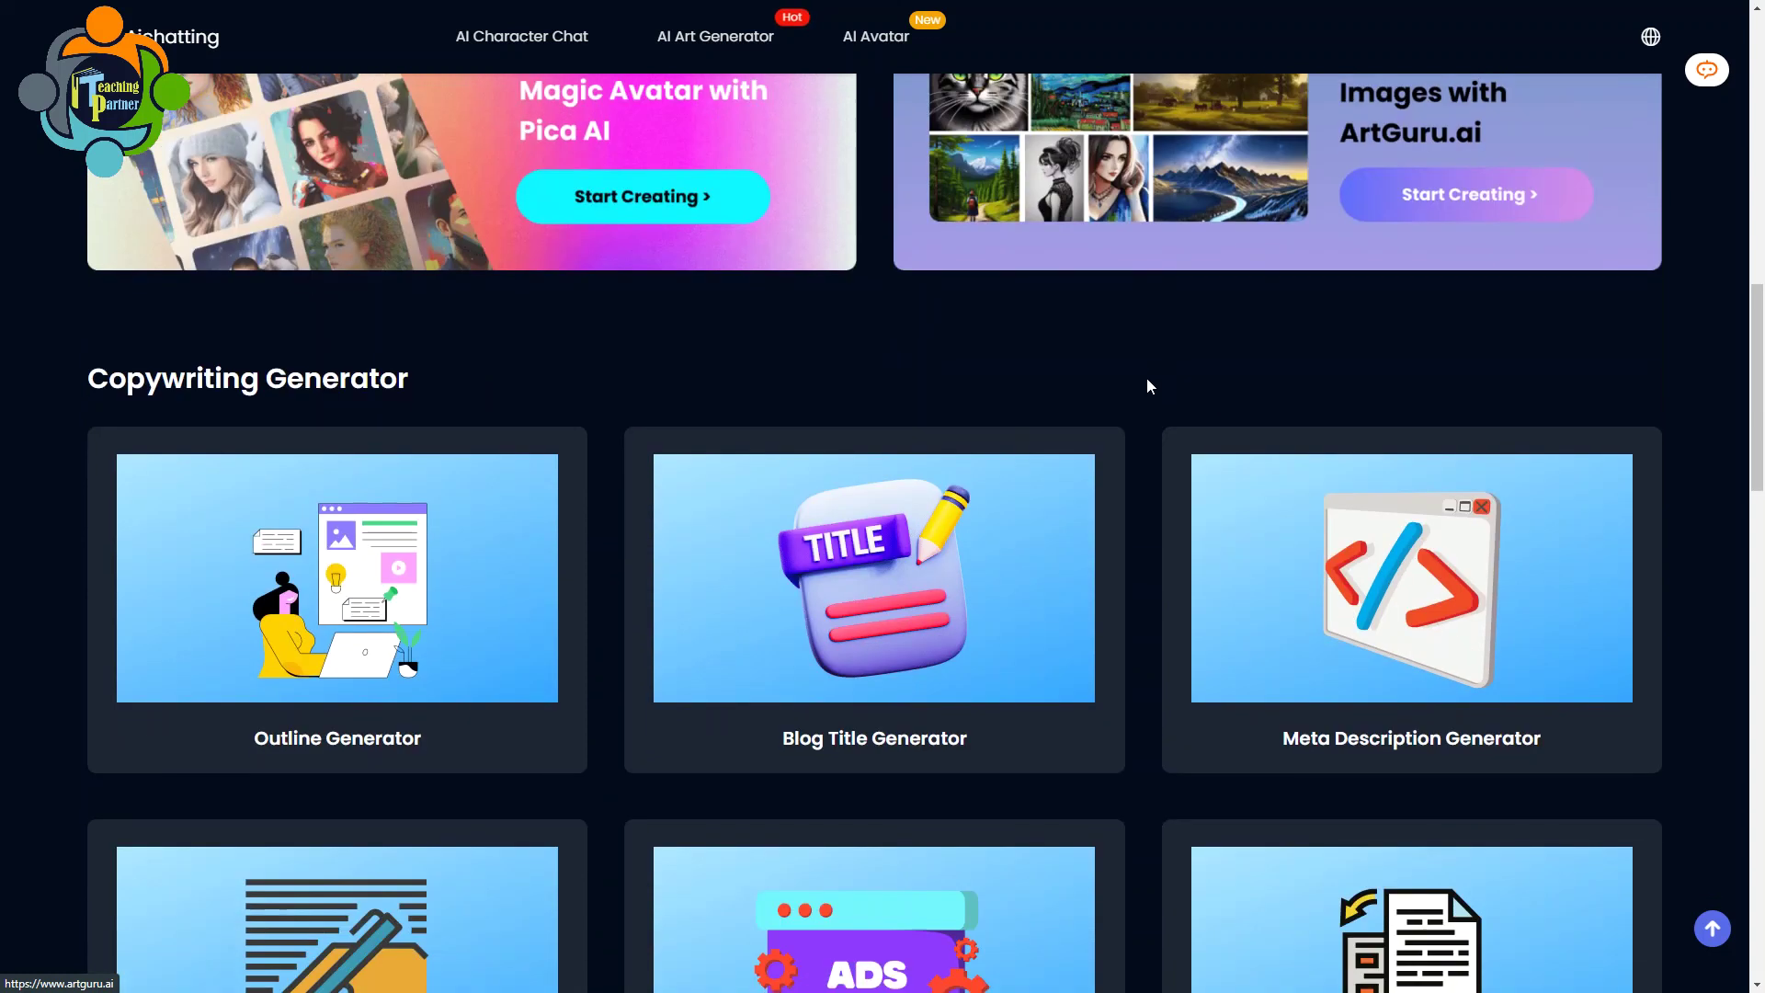
scroll(790, 432, down, 2)
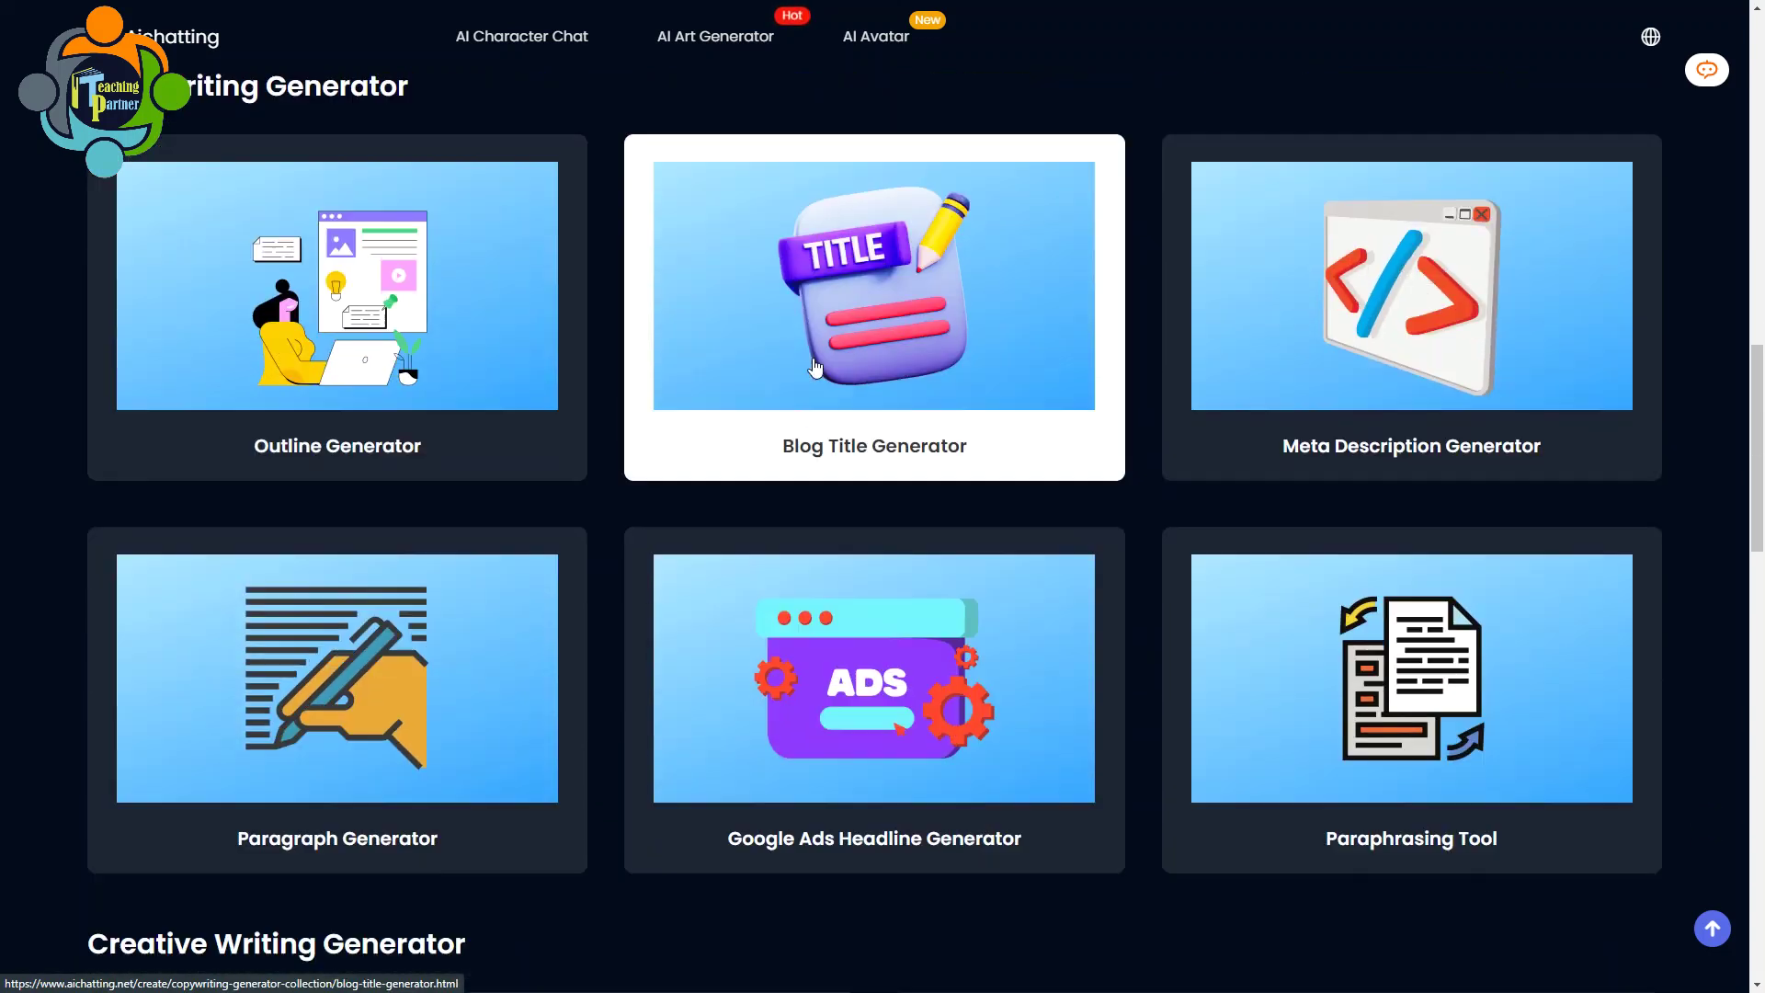
scroll(1415, 346, down, 3)
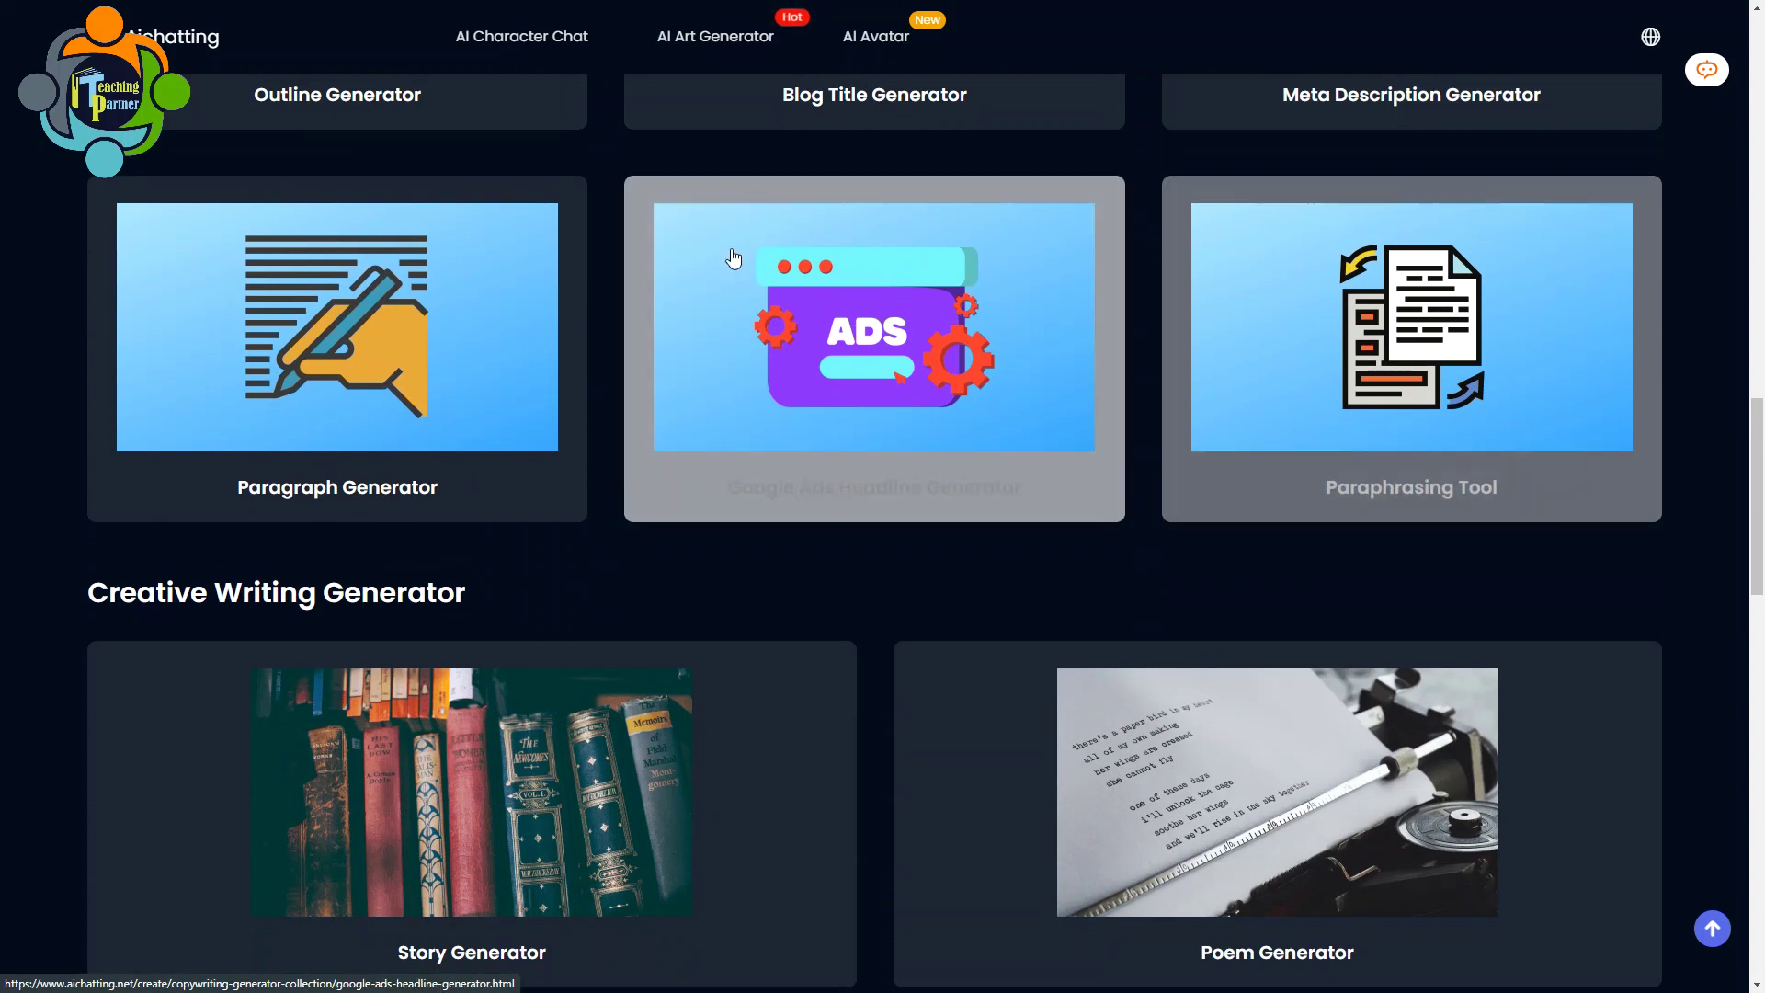
scroll(671, 381, down, 9)
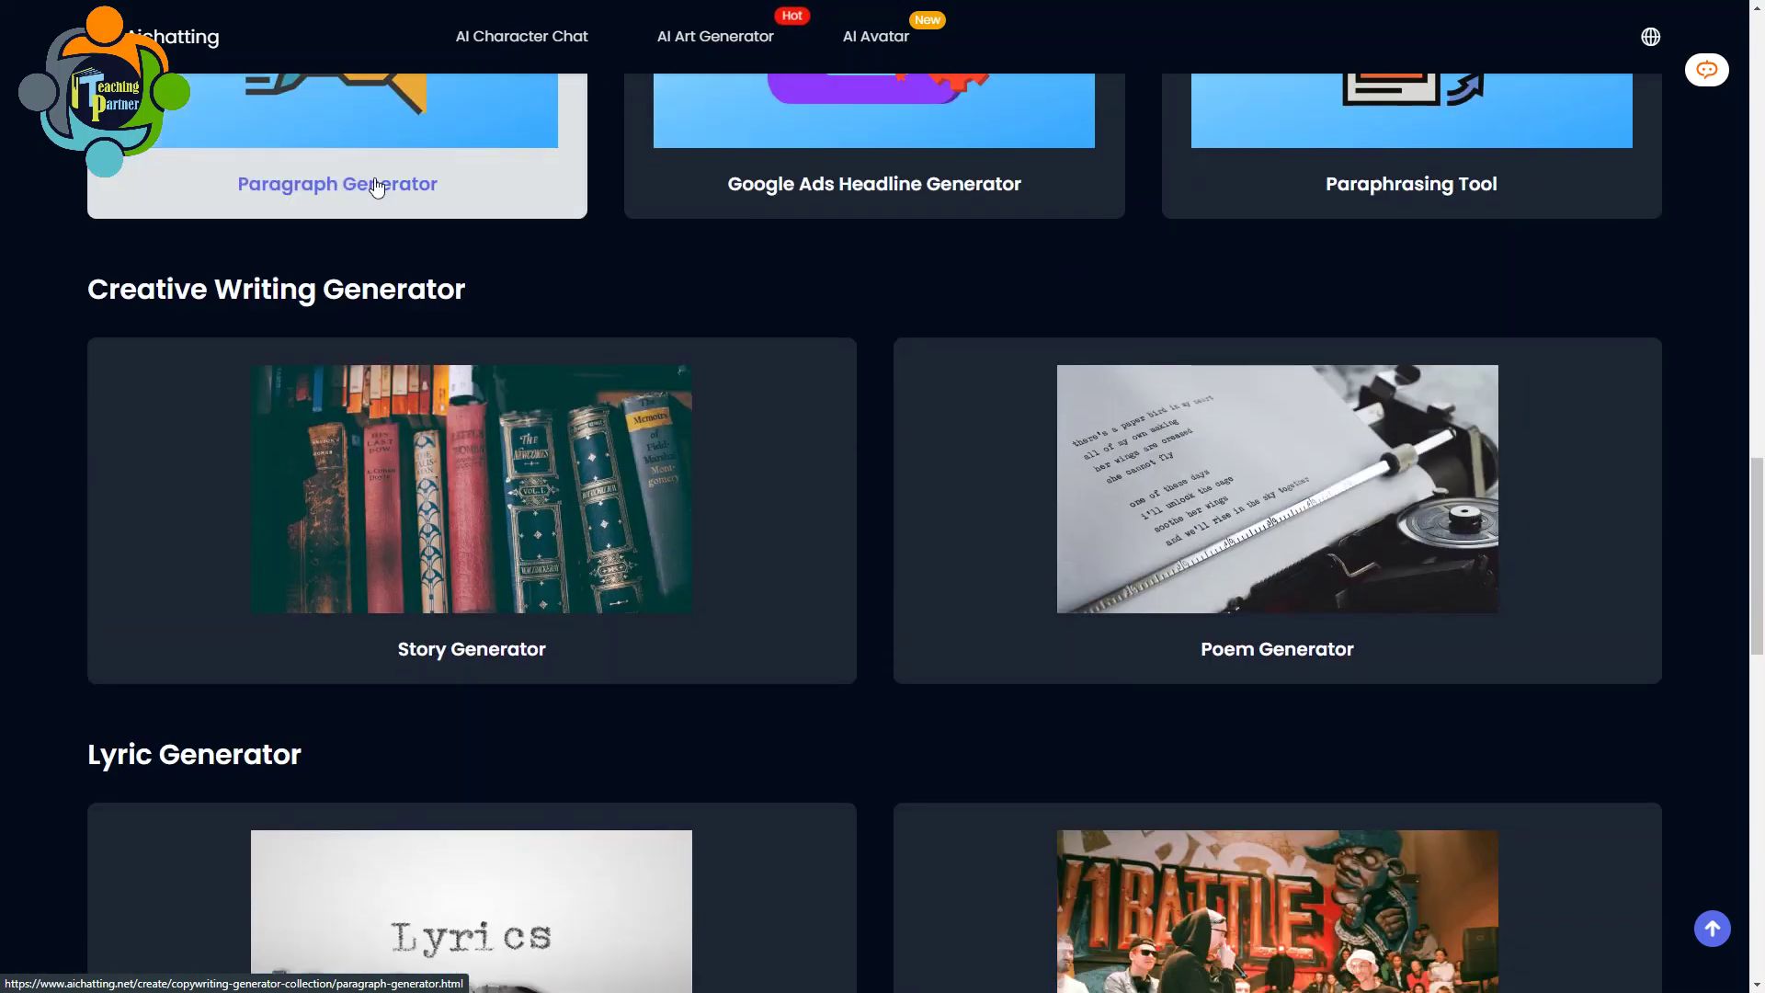
scroll(570, 457, down, 1)
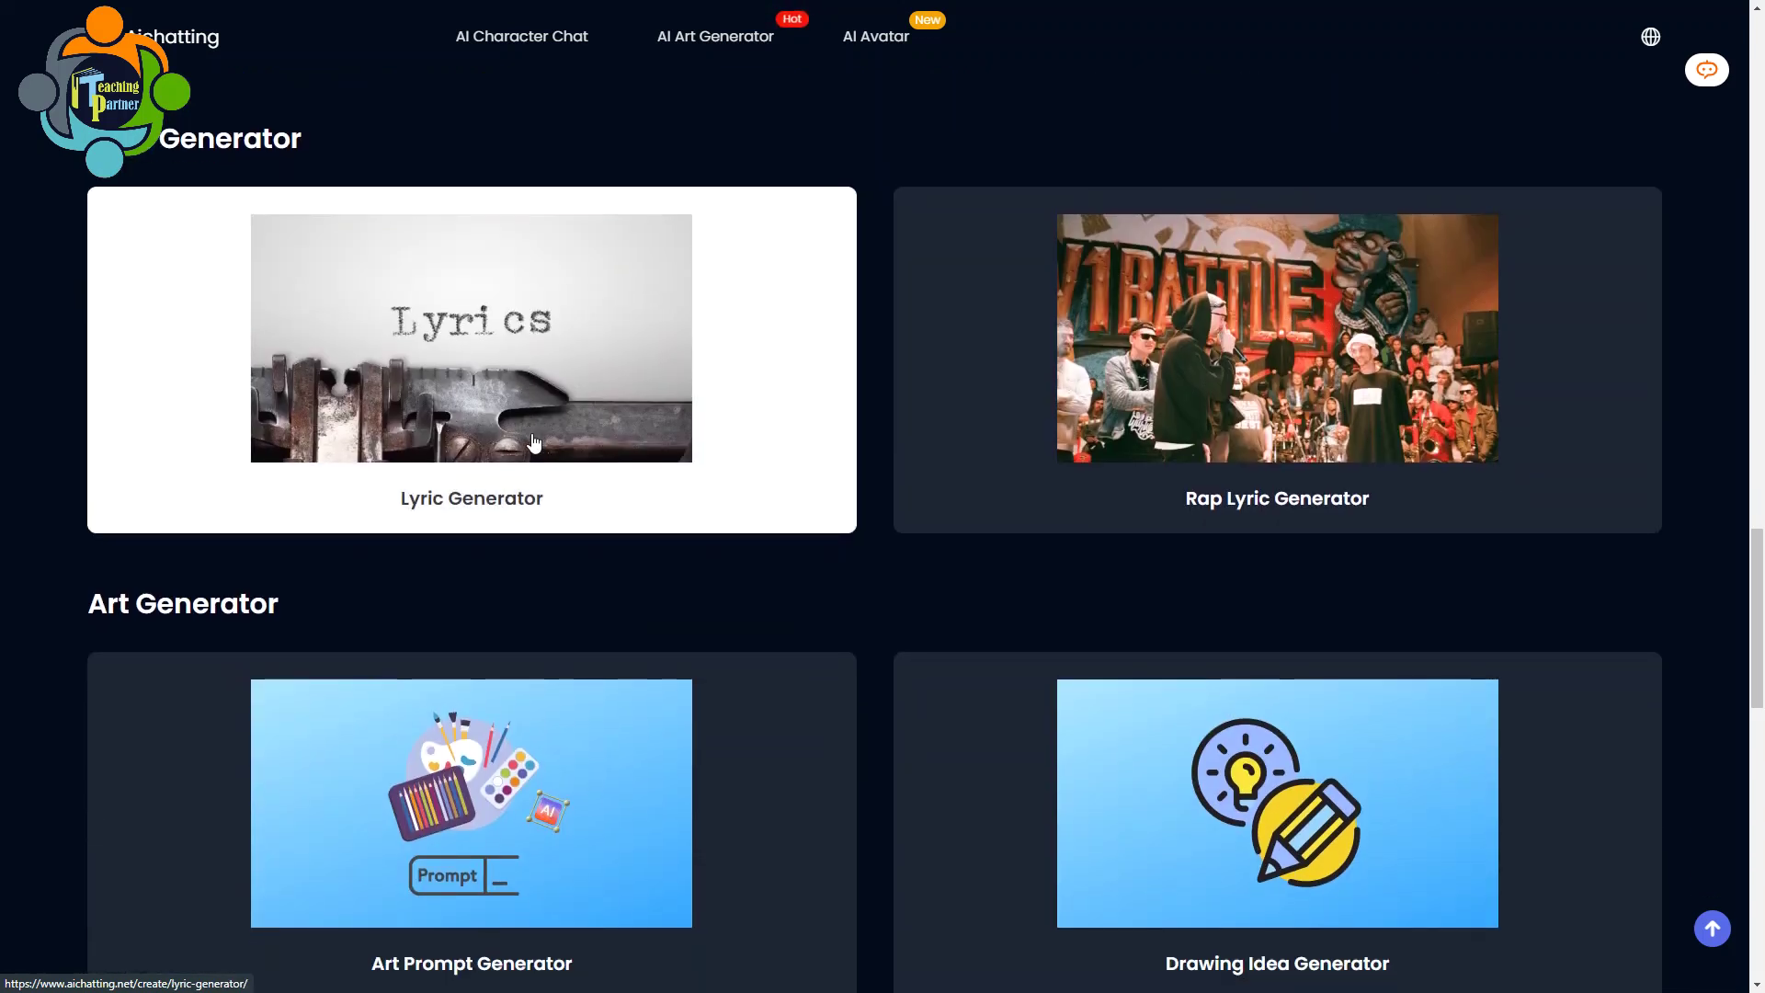
scroll(624, 598, down, 2)
scroll(1331, 438, down, 7)
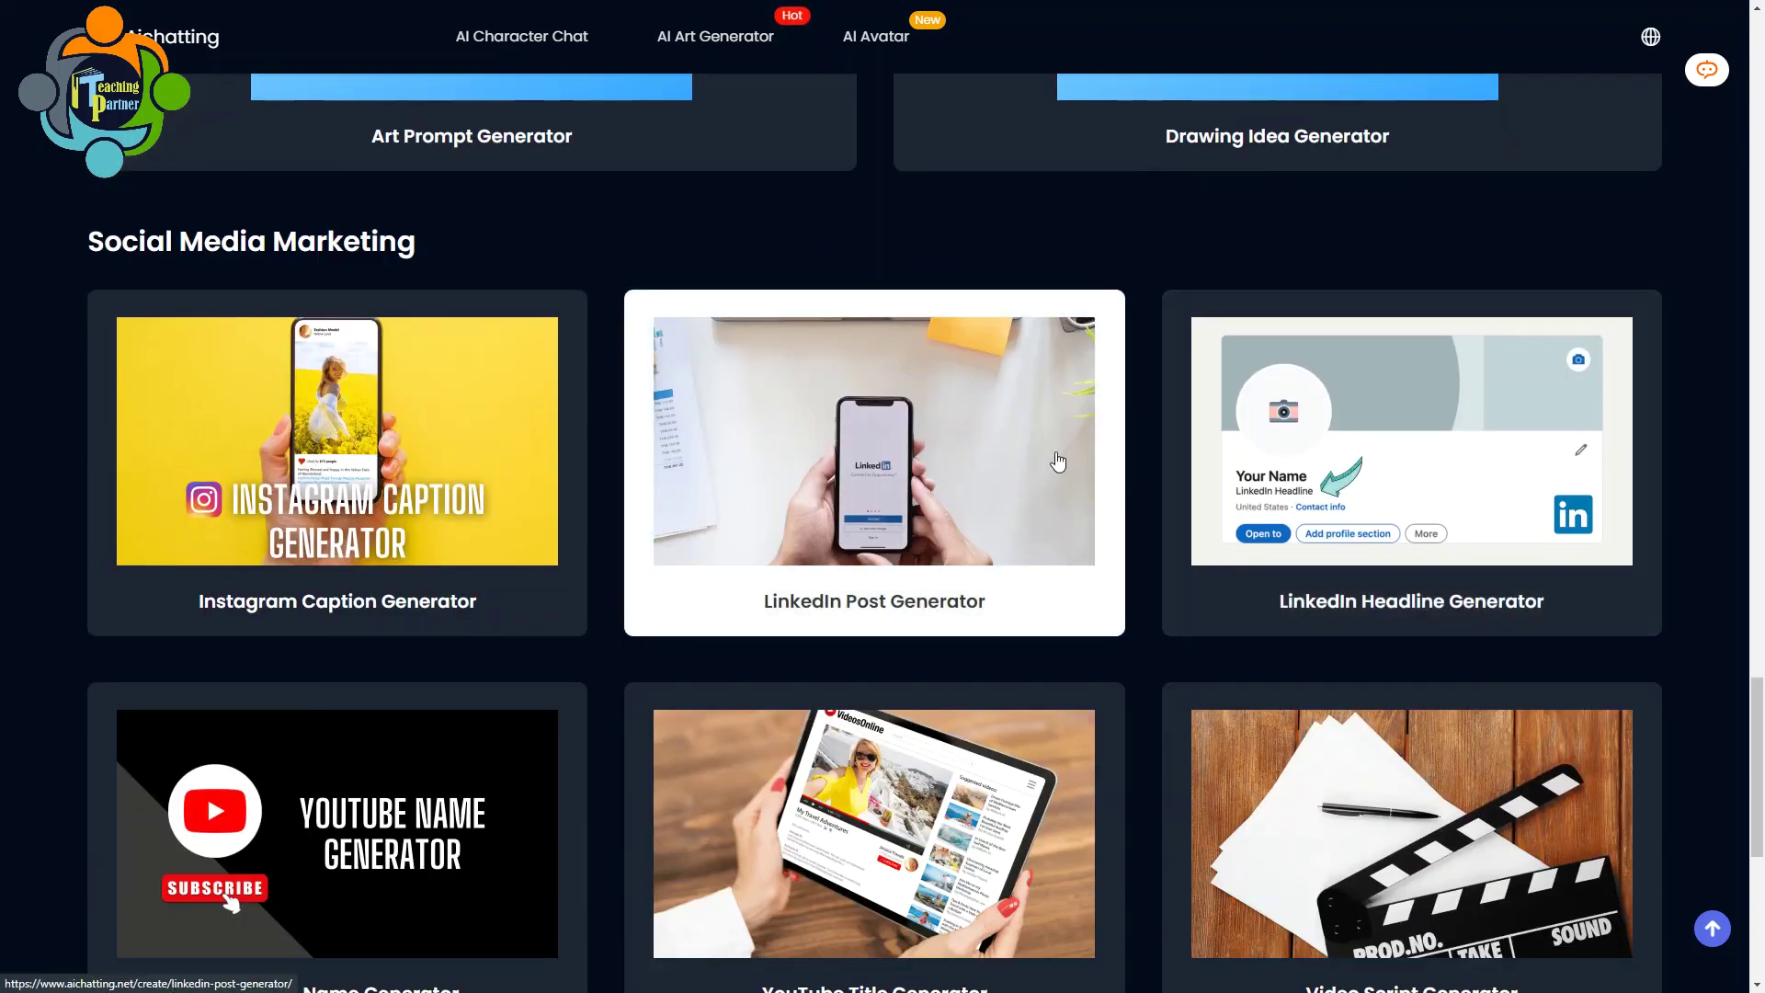
scroll(1057, 459, down, 2)
scroll(396, 427, down, 1)
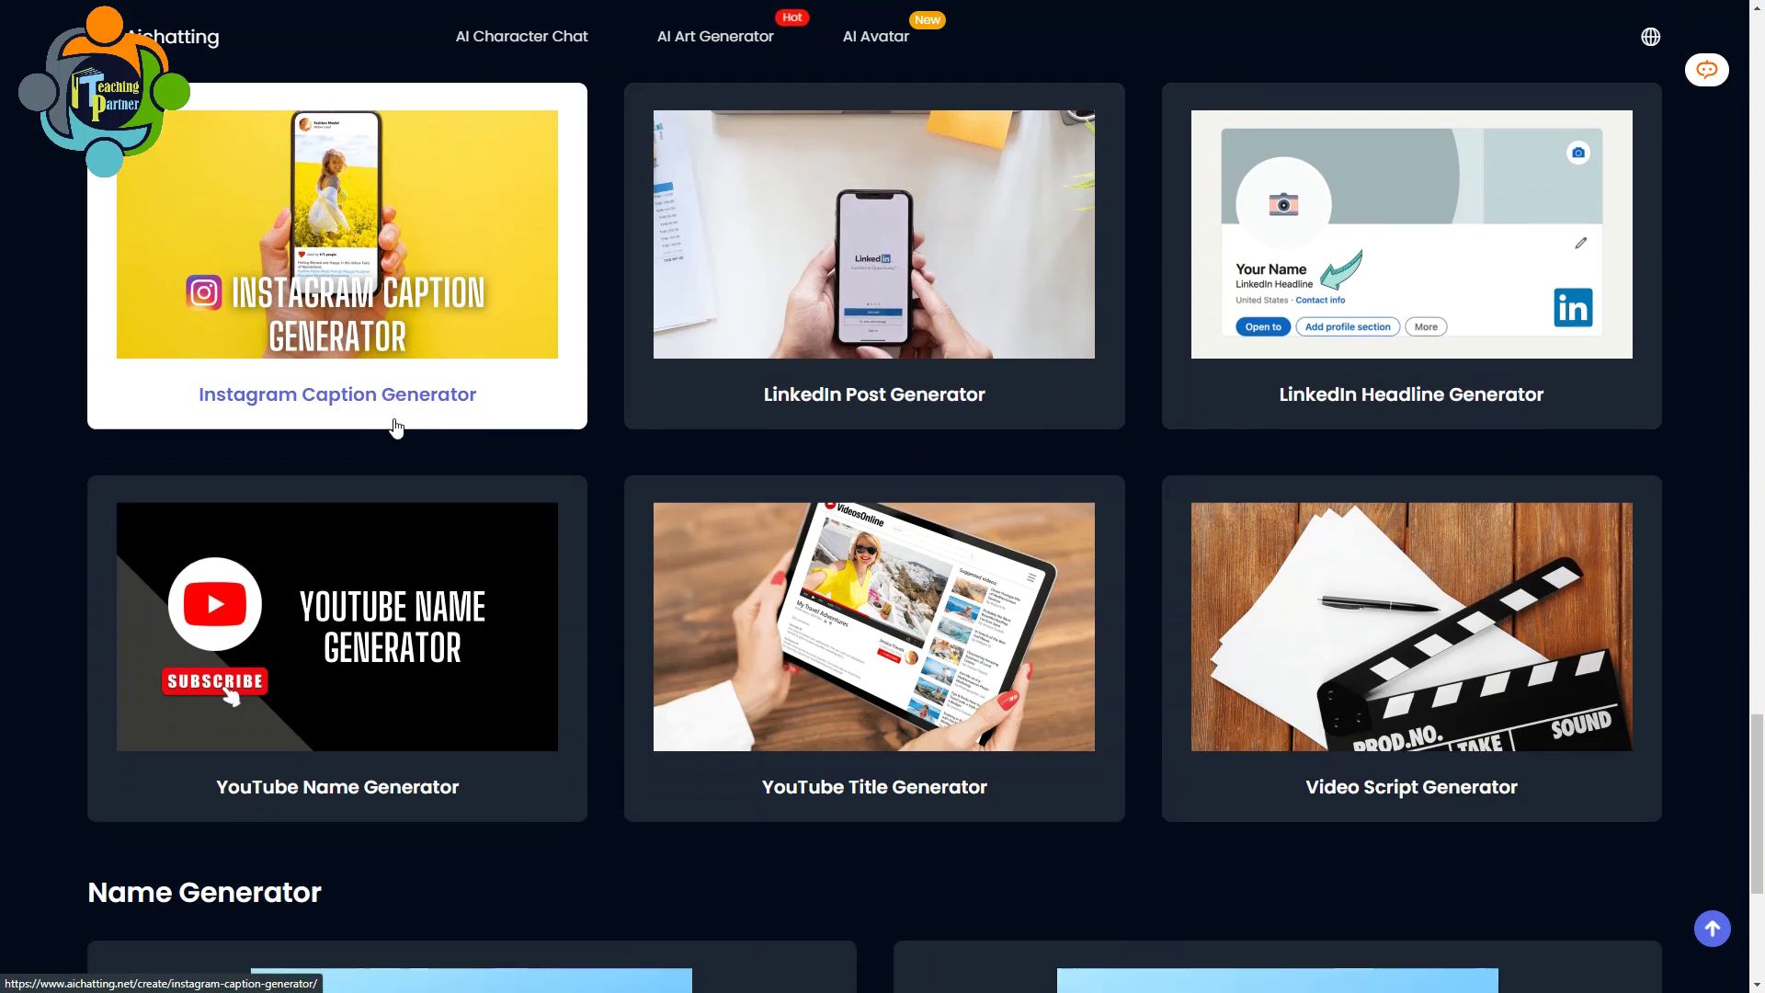
scroll(396, 427, down, 3)
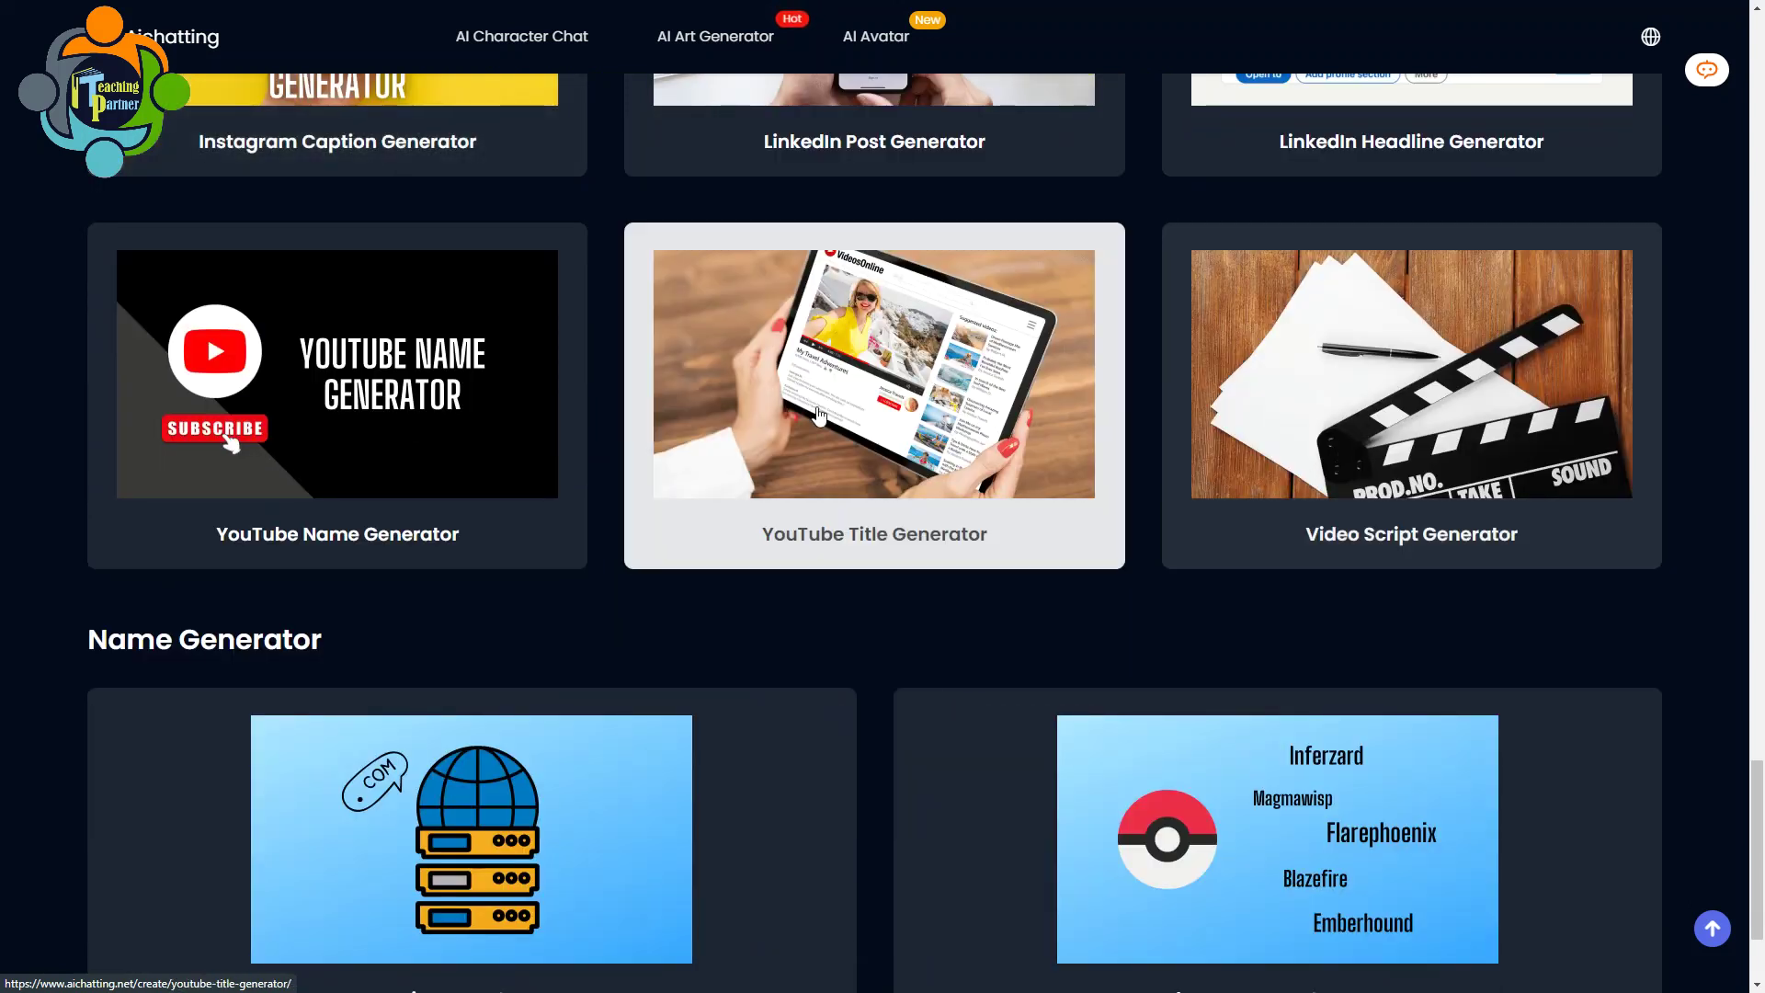
scroll(817, 428, down, 3)
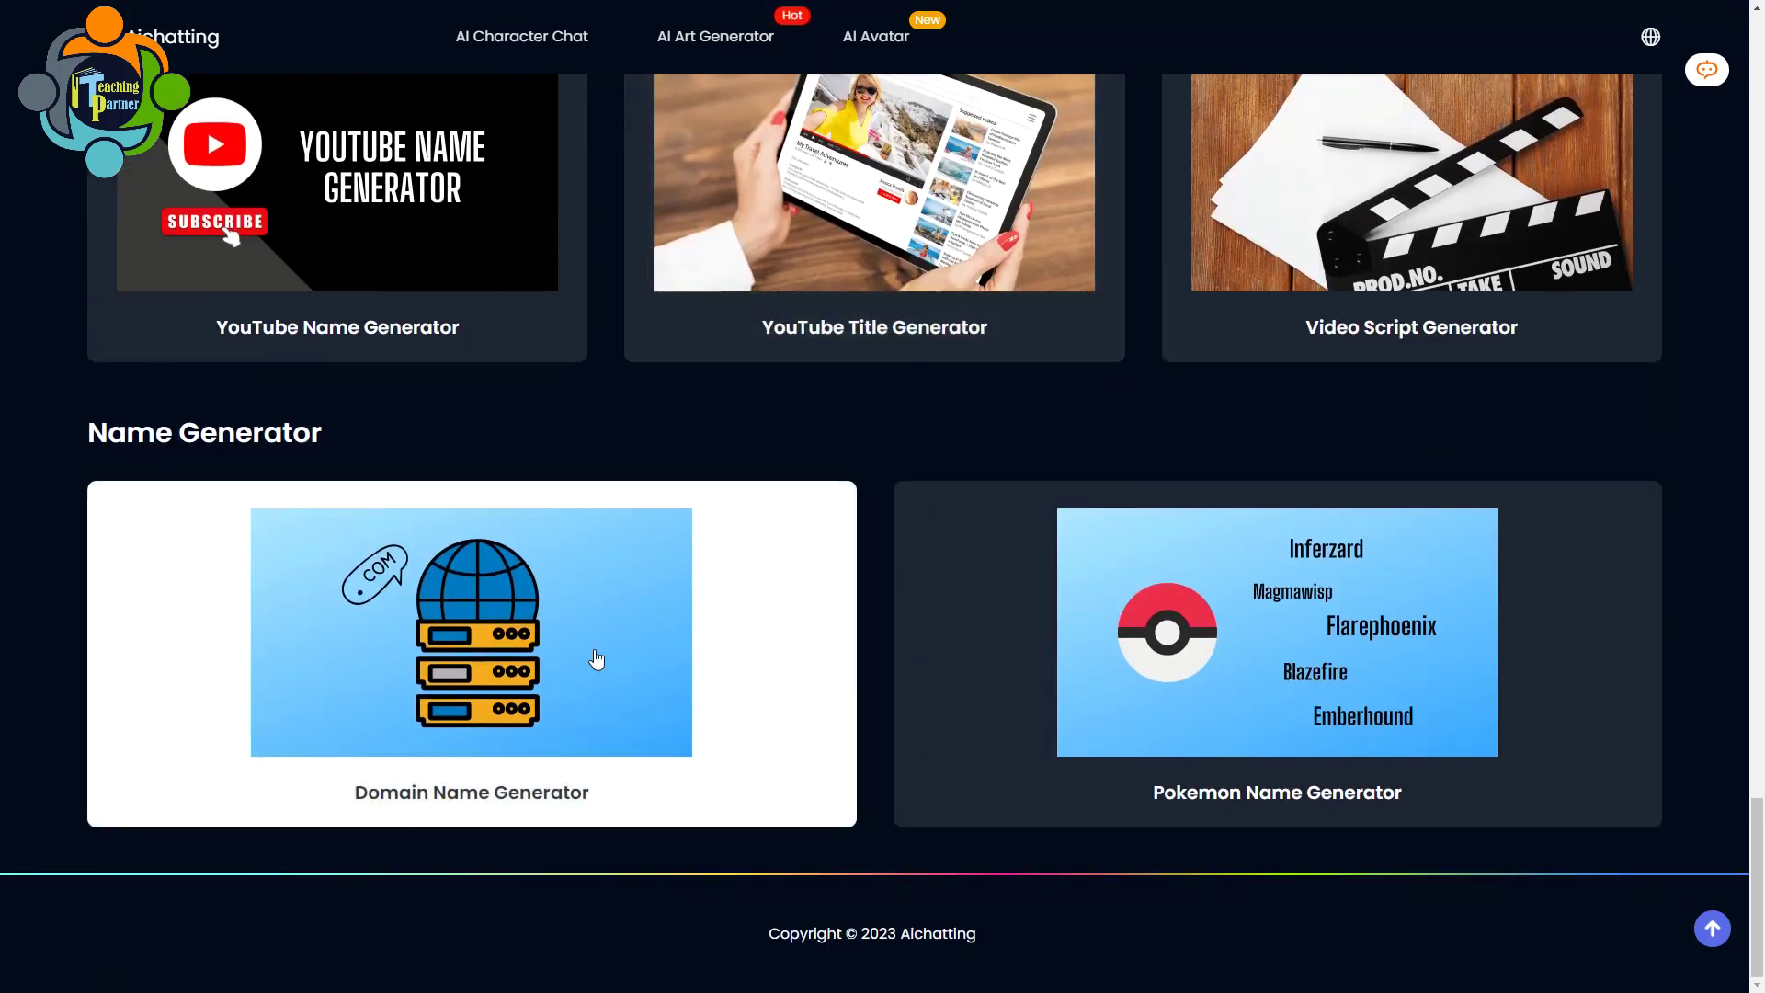
Return to the top of the hub and open the Free Email Generator card
scroll(561, 616, up, 15)
scroll(610, 518, down, 8)
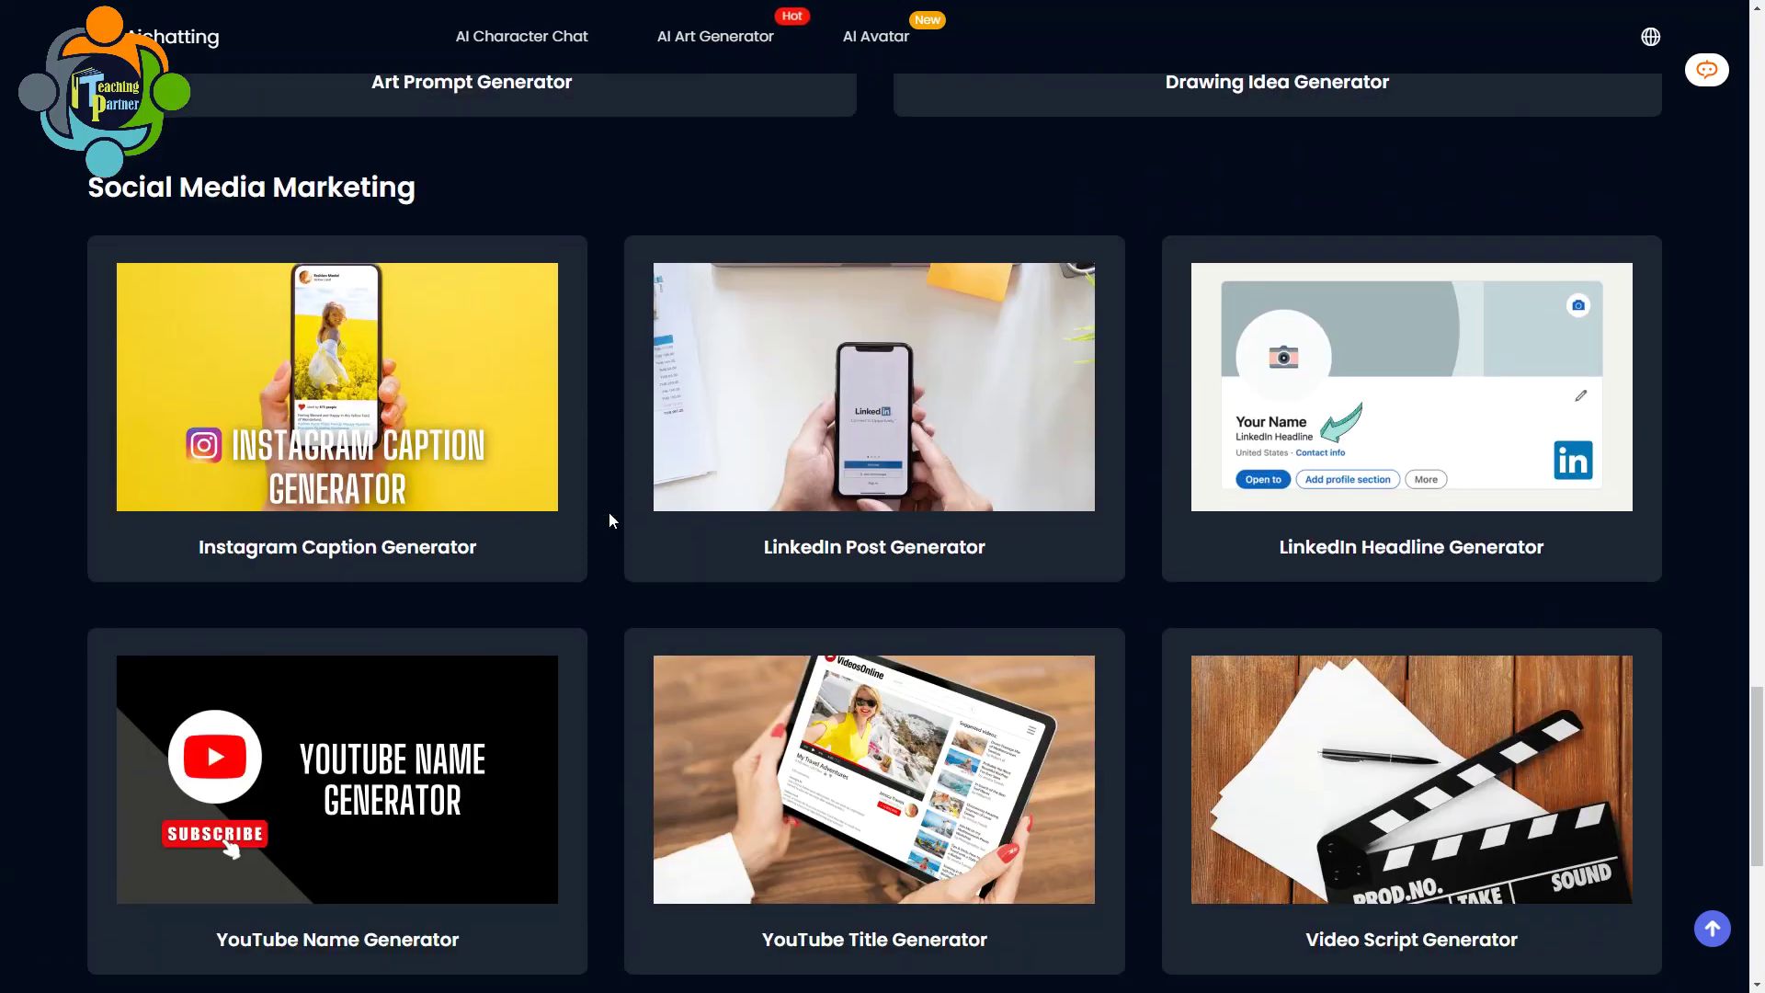
scroll(609, 511, down, 6)
scroll(608, 511, up, 20)
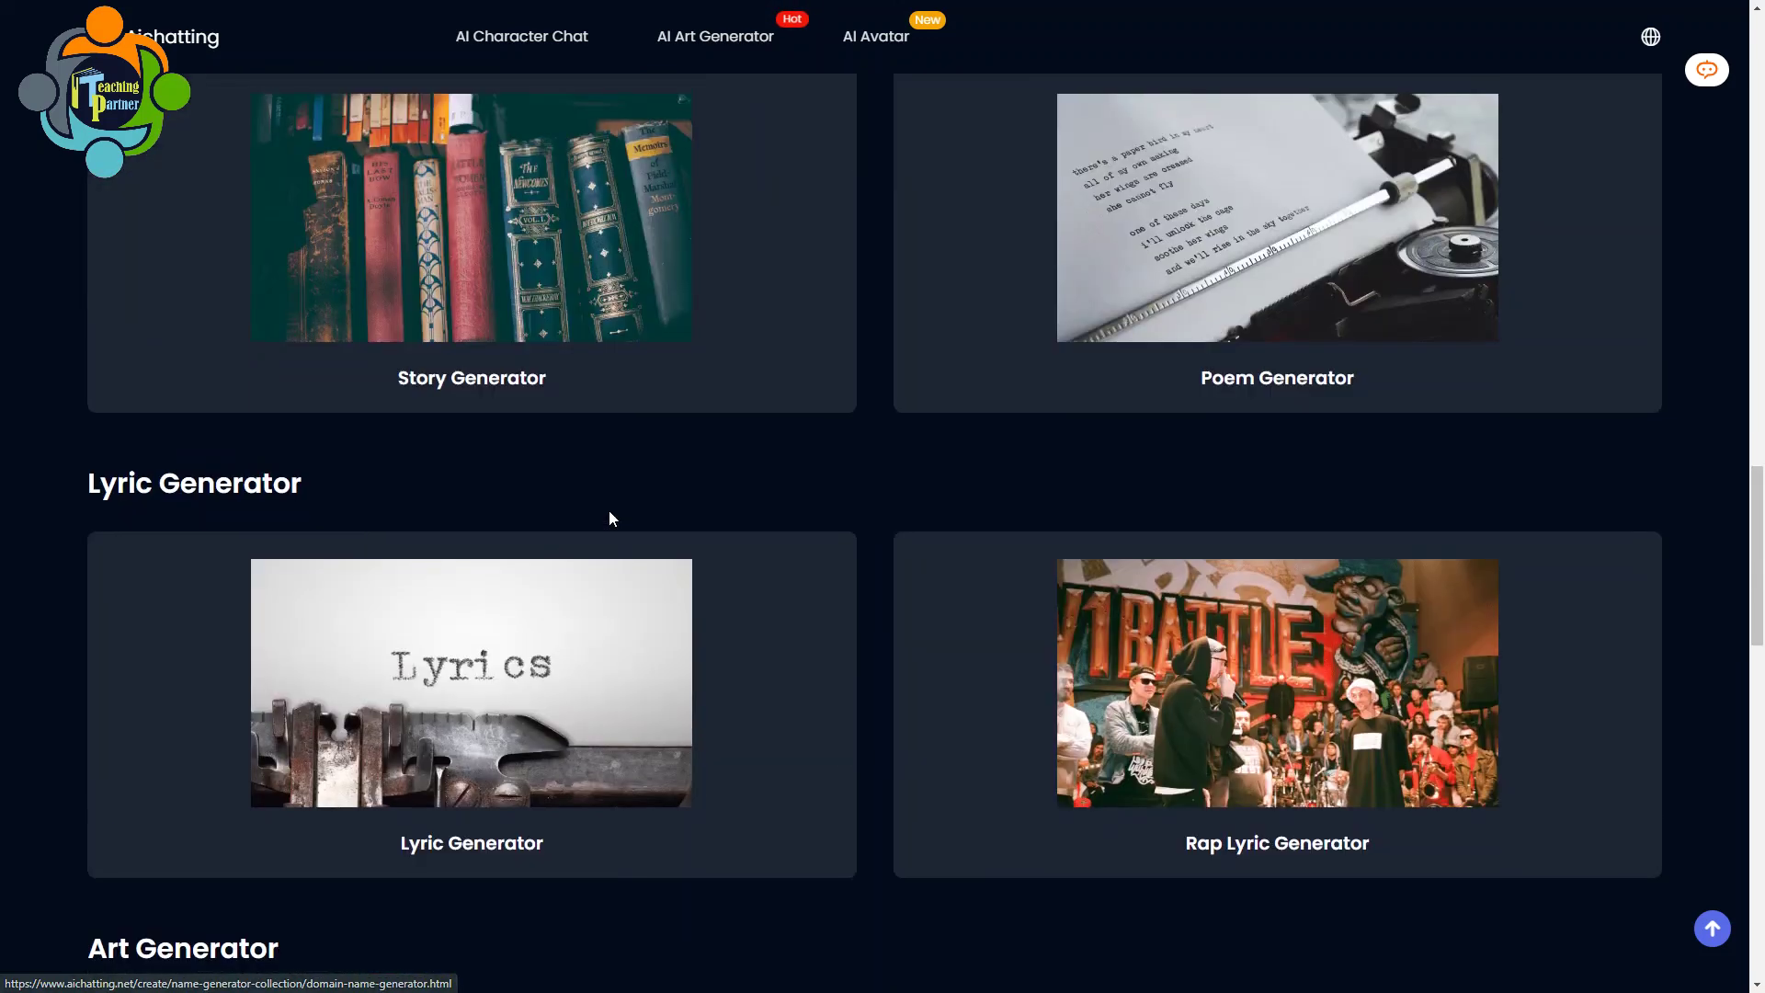
scroll(610, 515, up, 12)
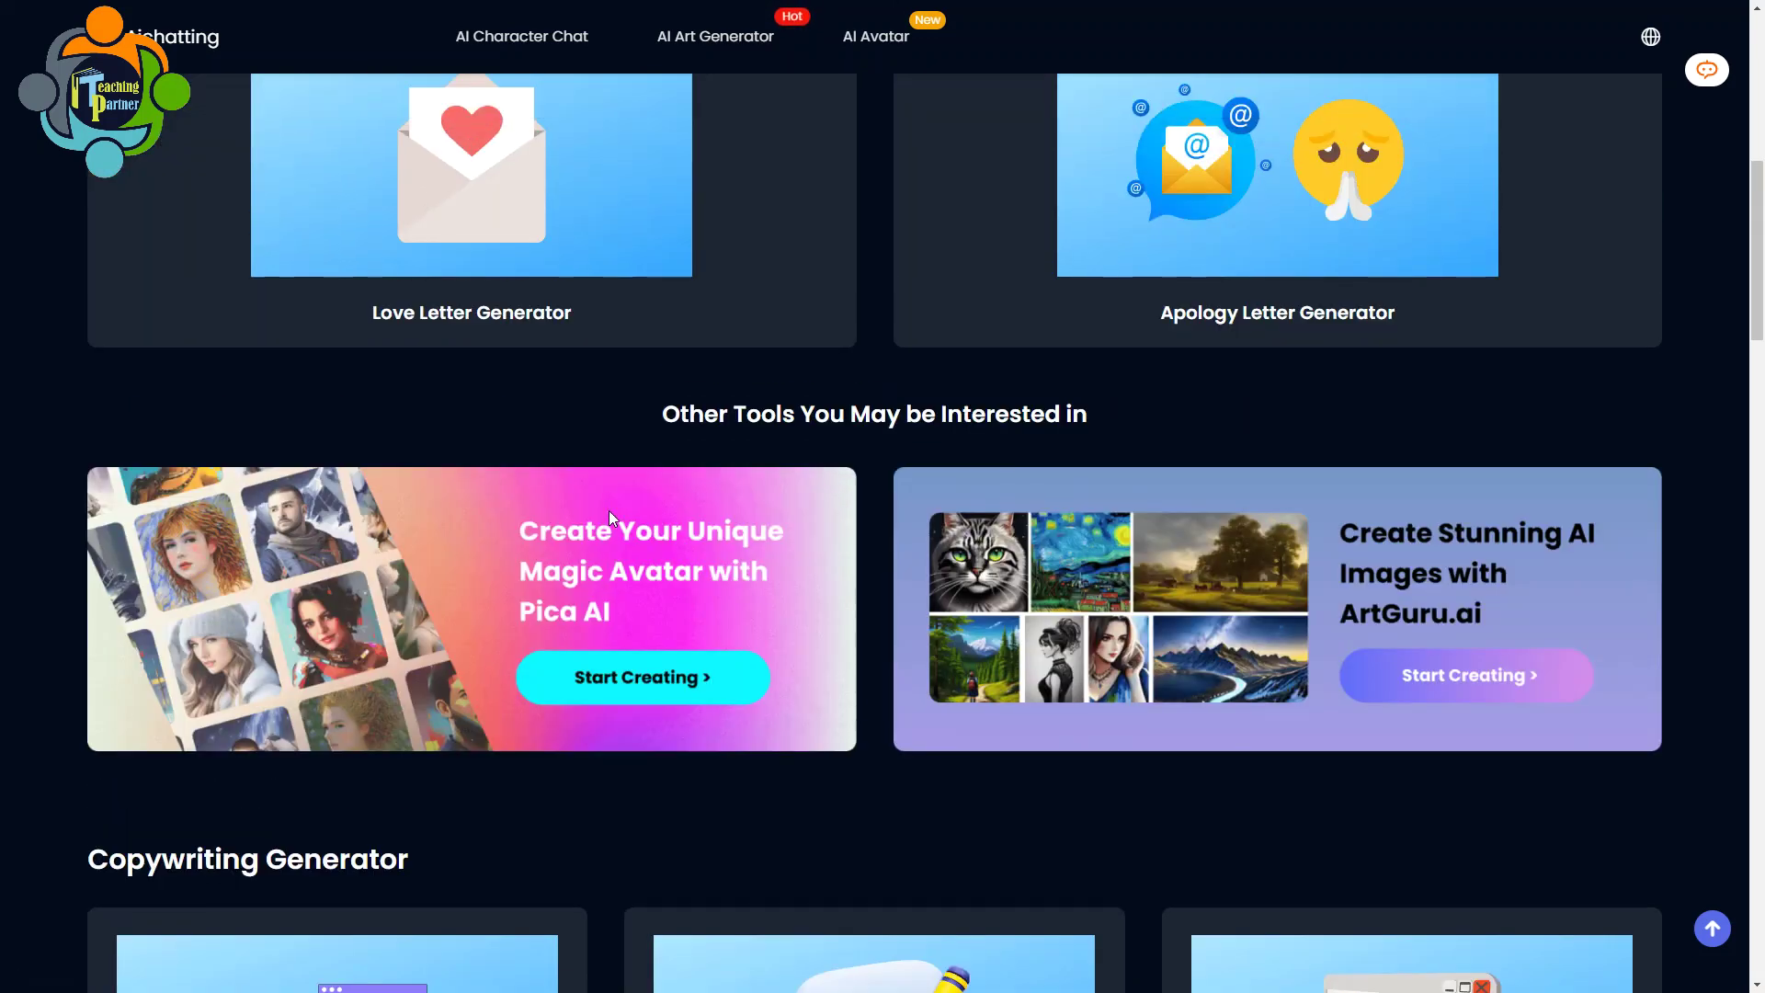
scroll(608, 510, up, 5)
scroll(758, 422, up, 3)
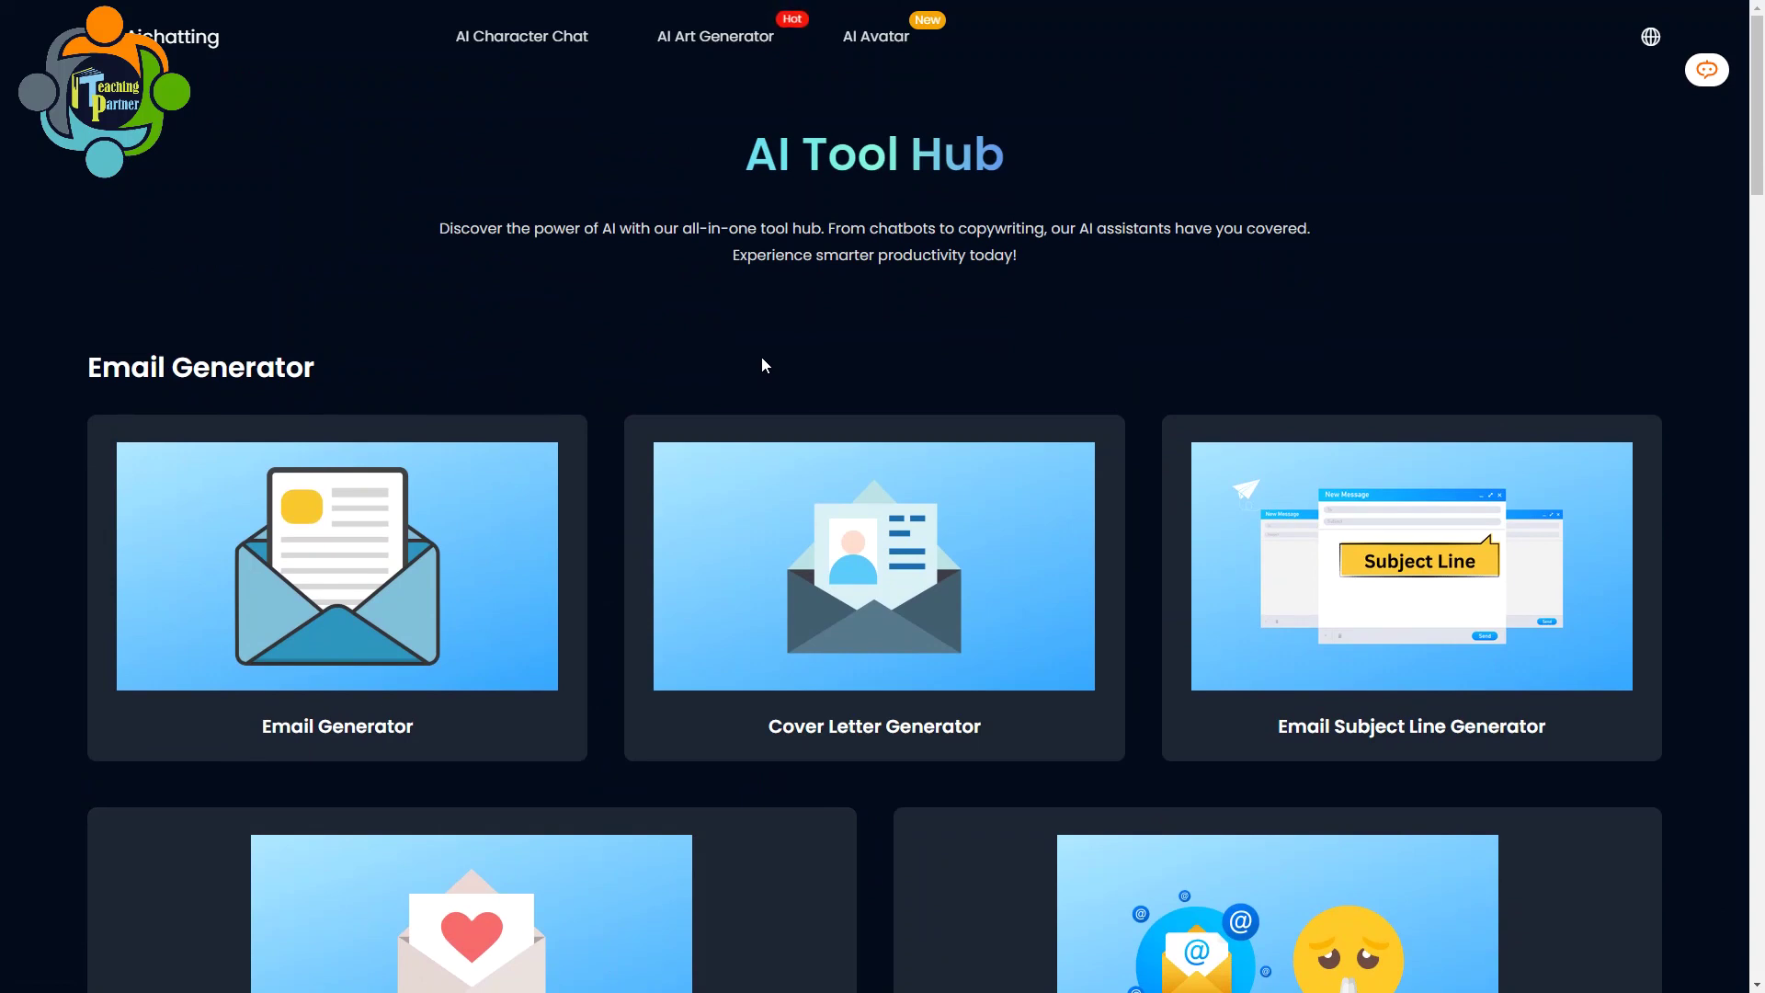
scroll(760, 360, down, 3)
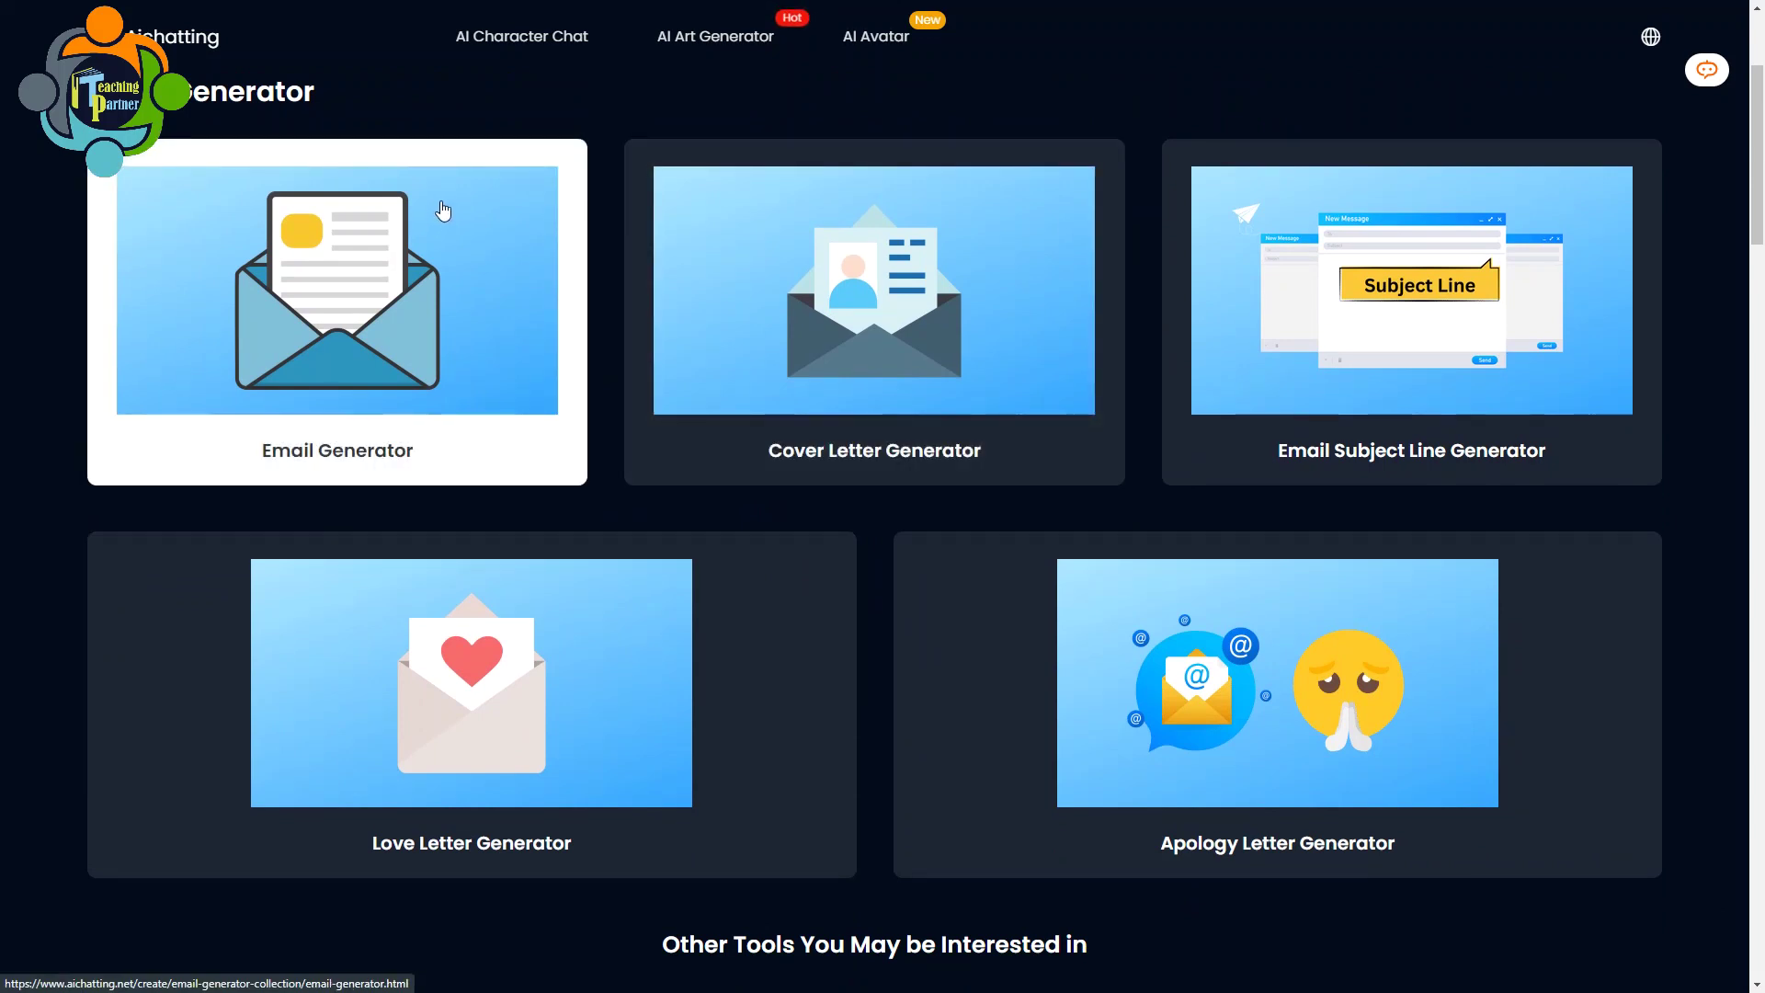
scroll(485, 188, up, 3)
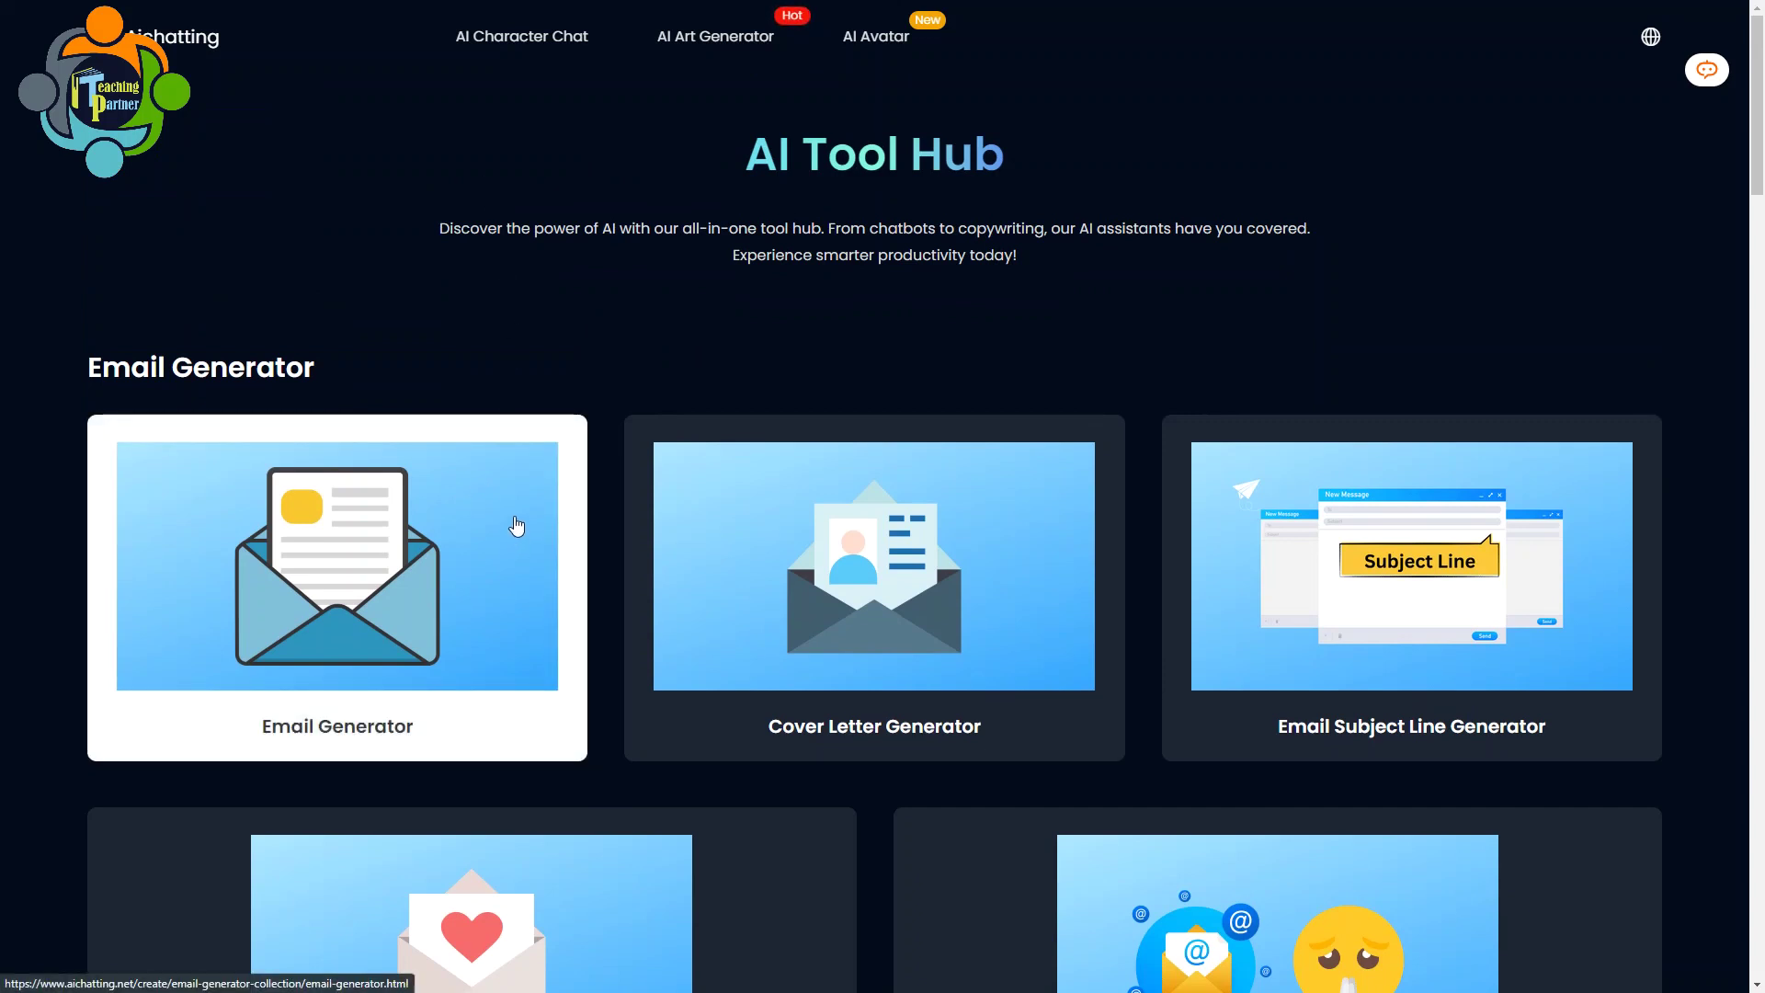
click(463, 540)
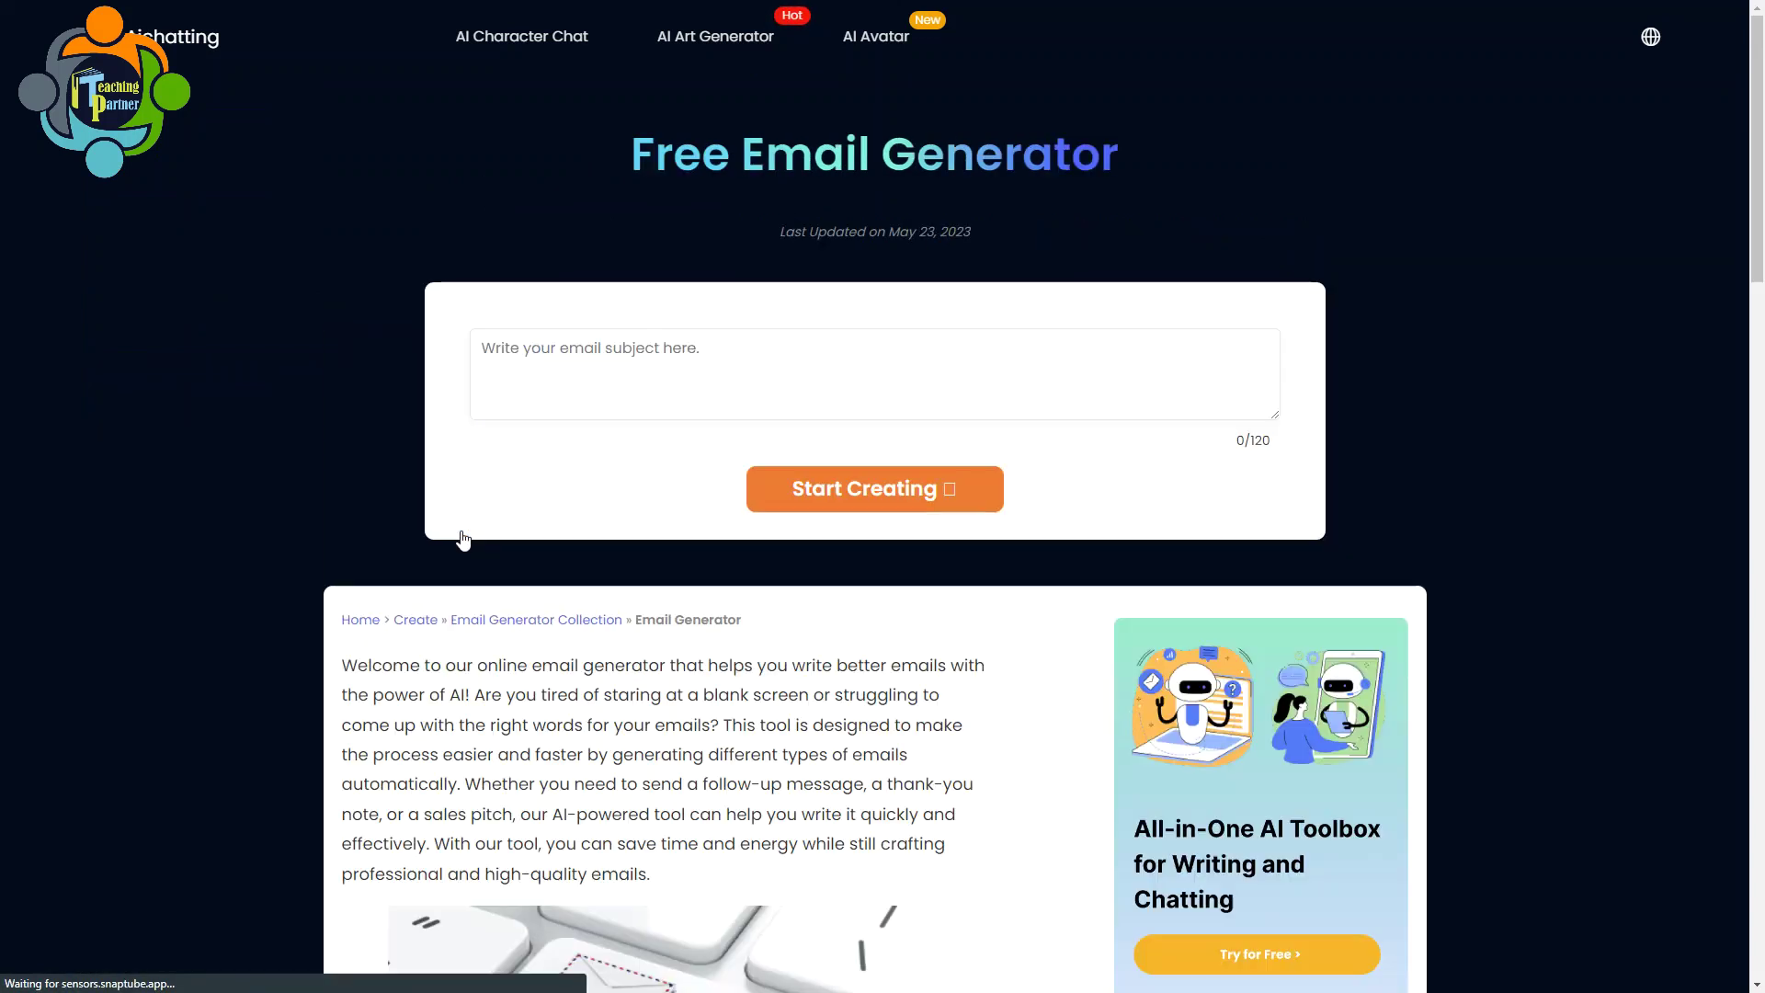
Generate an email from the prompt 'write to a parent about outstanding progress of ABC'
click(535, 380)
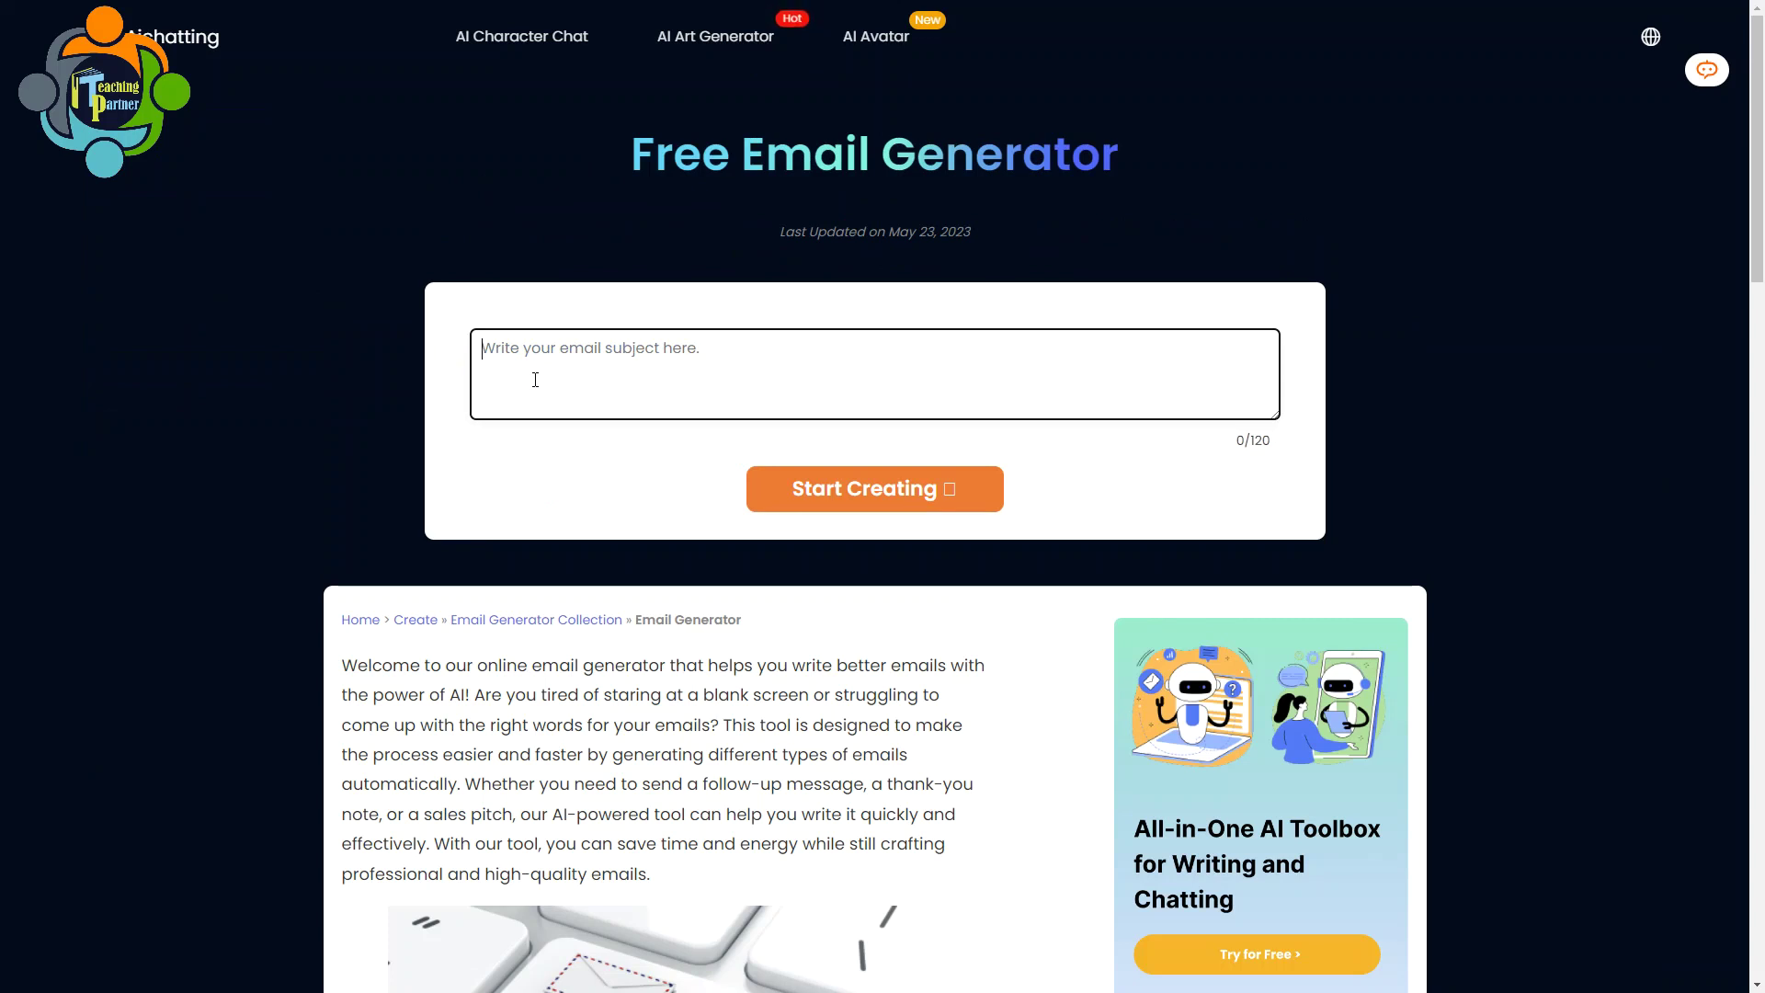
text(write)
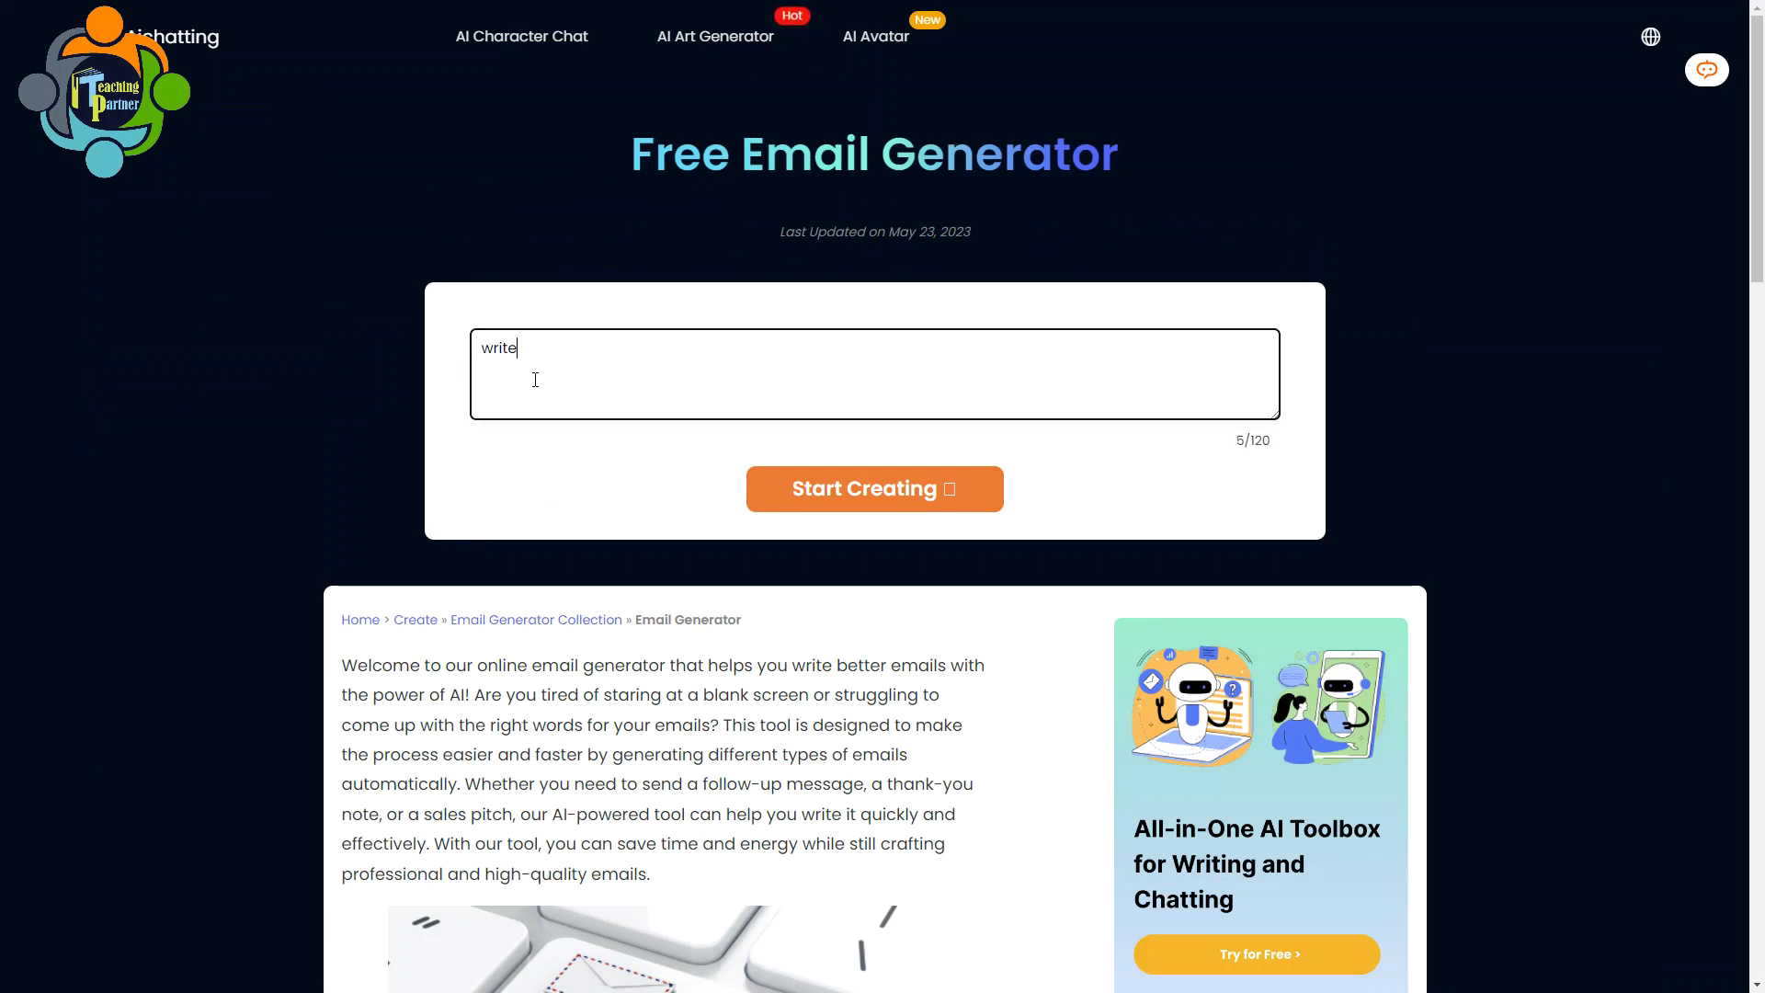
text( to a parent about outstanding prog)
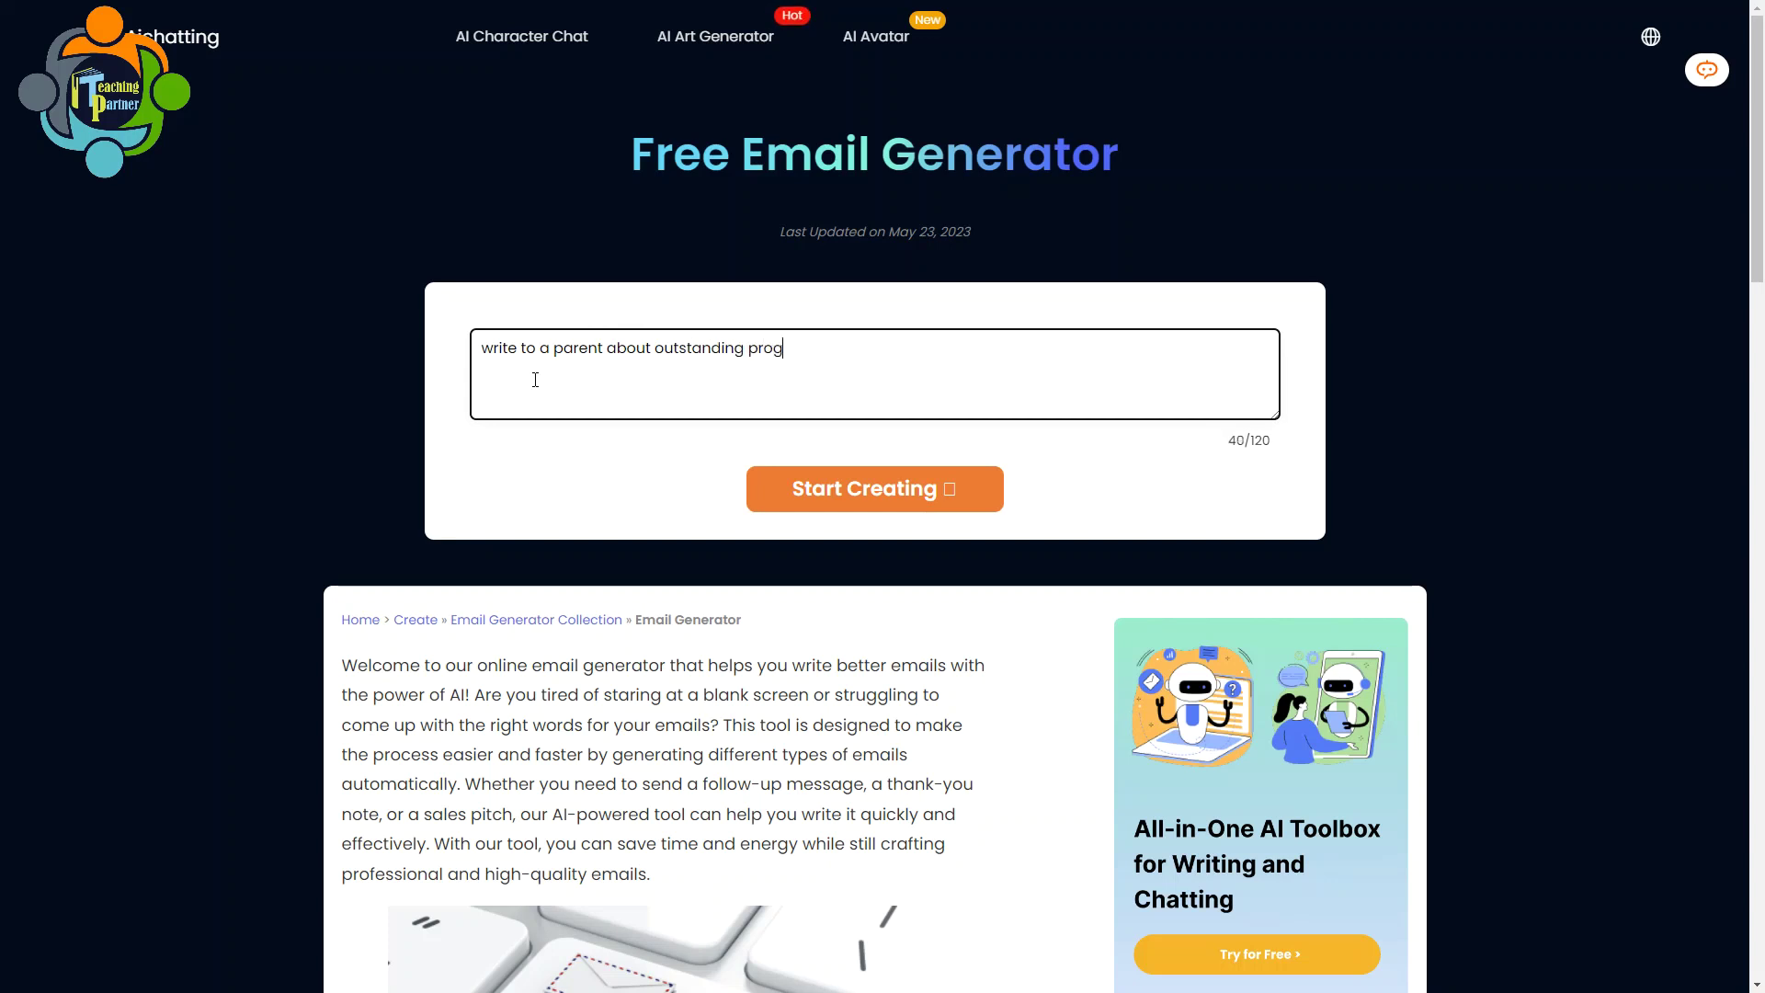
text(ress of ABC child)
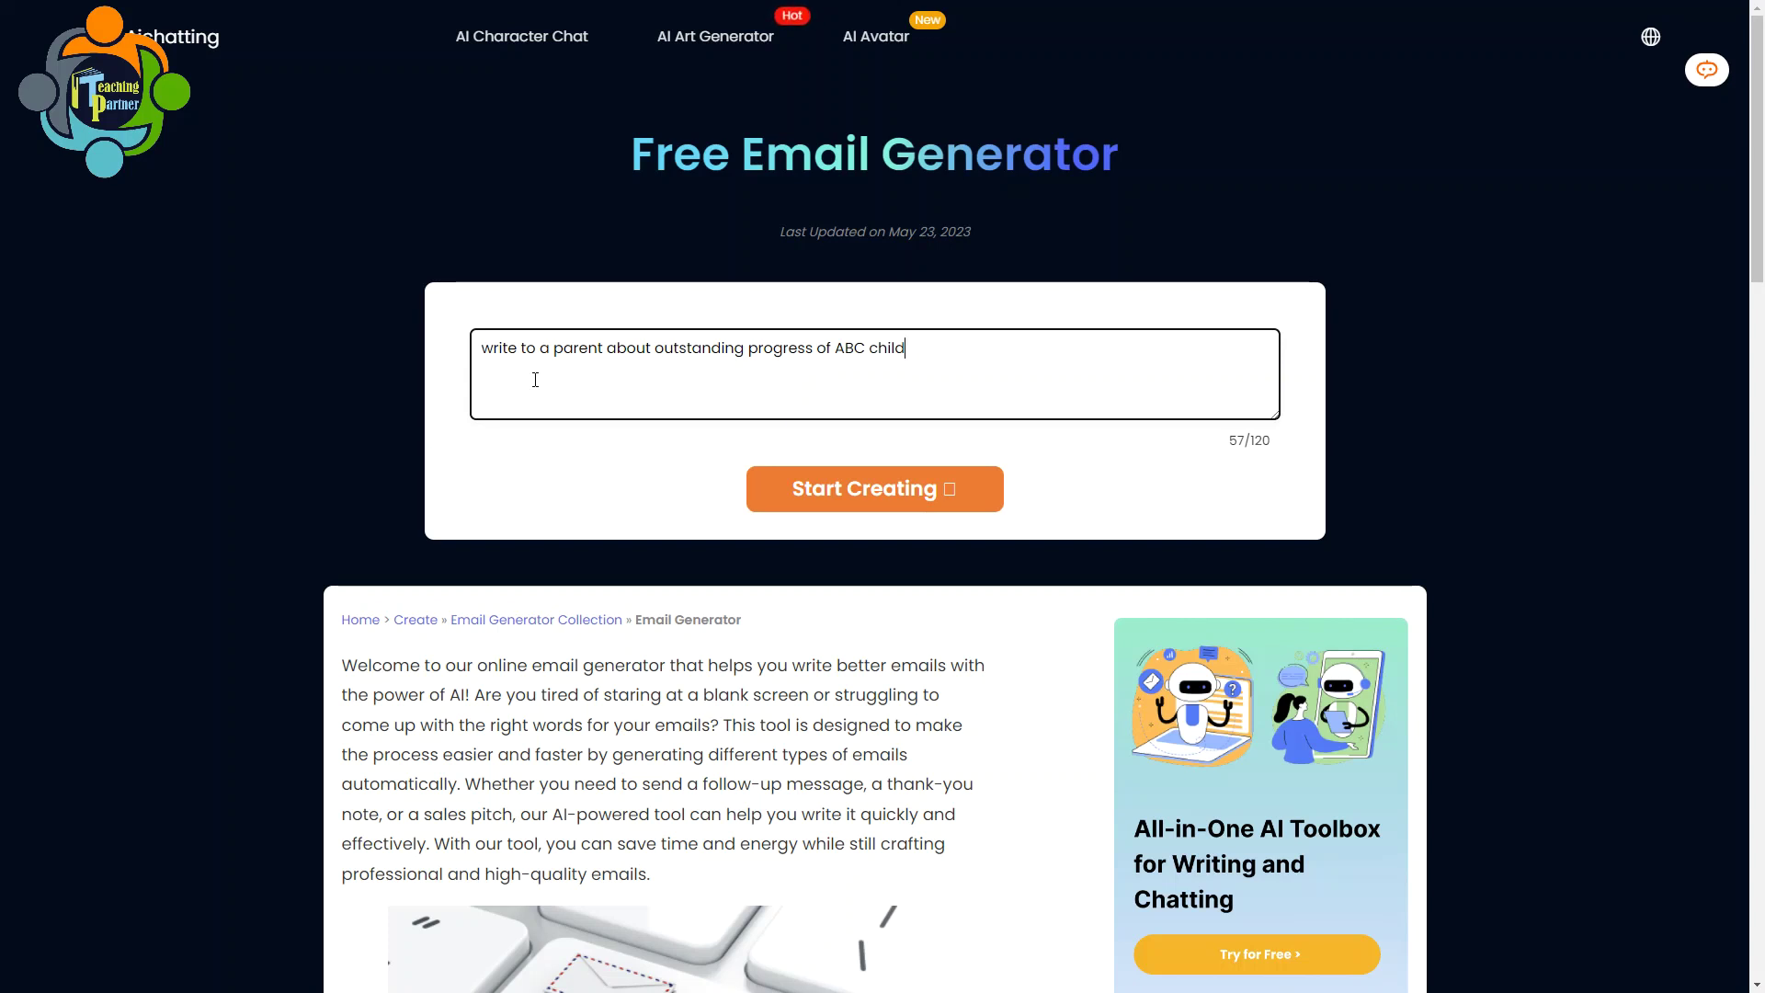
click(867, 501)
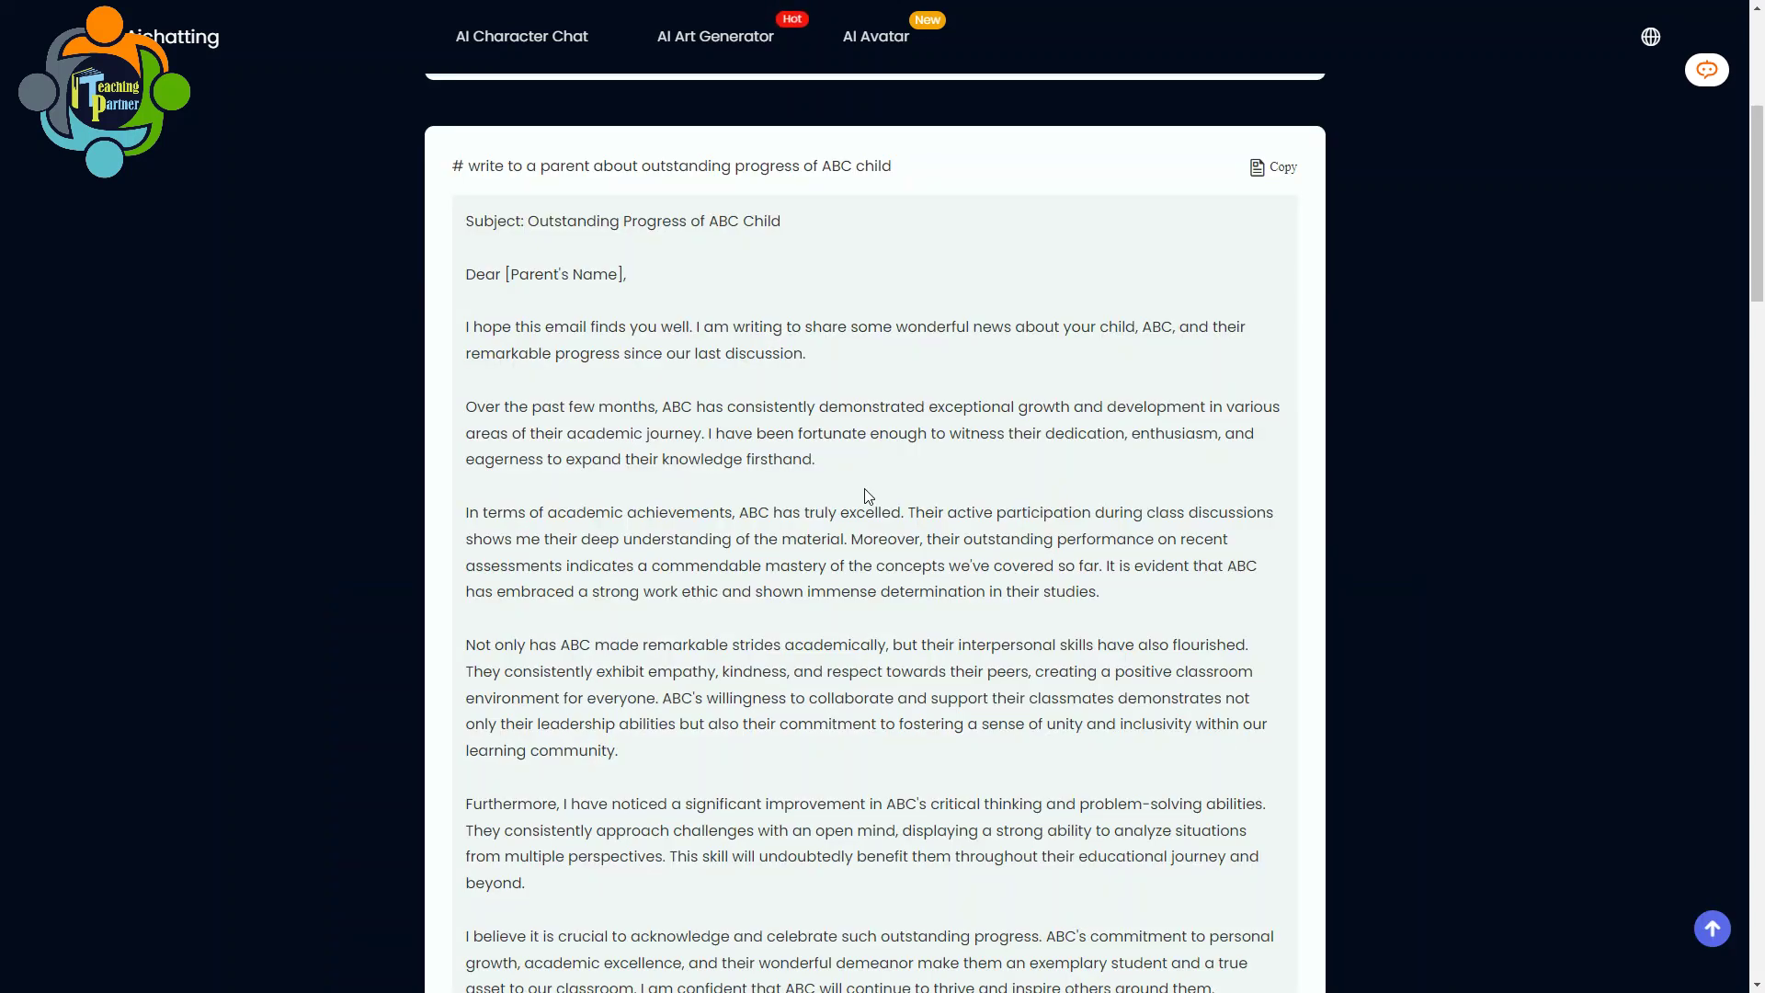
Browse down to the Social Media Marketing section and open the Video Script Generator card
scroll(864, 497, down, 3)
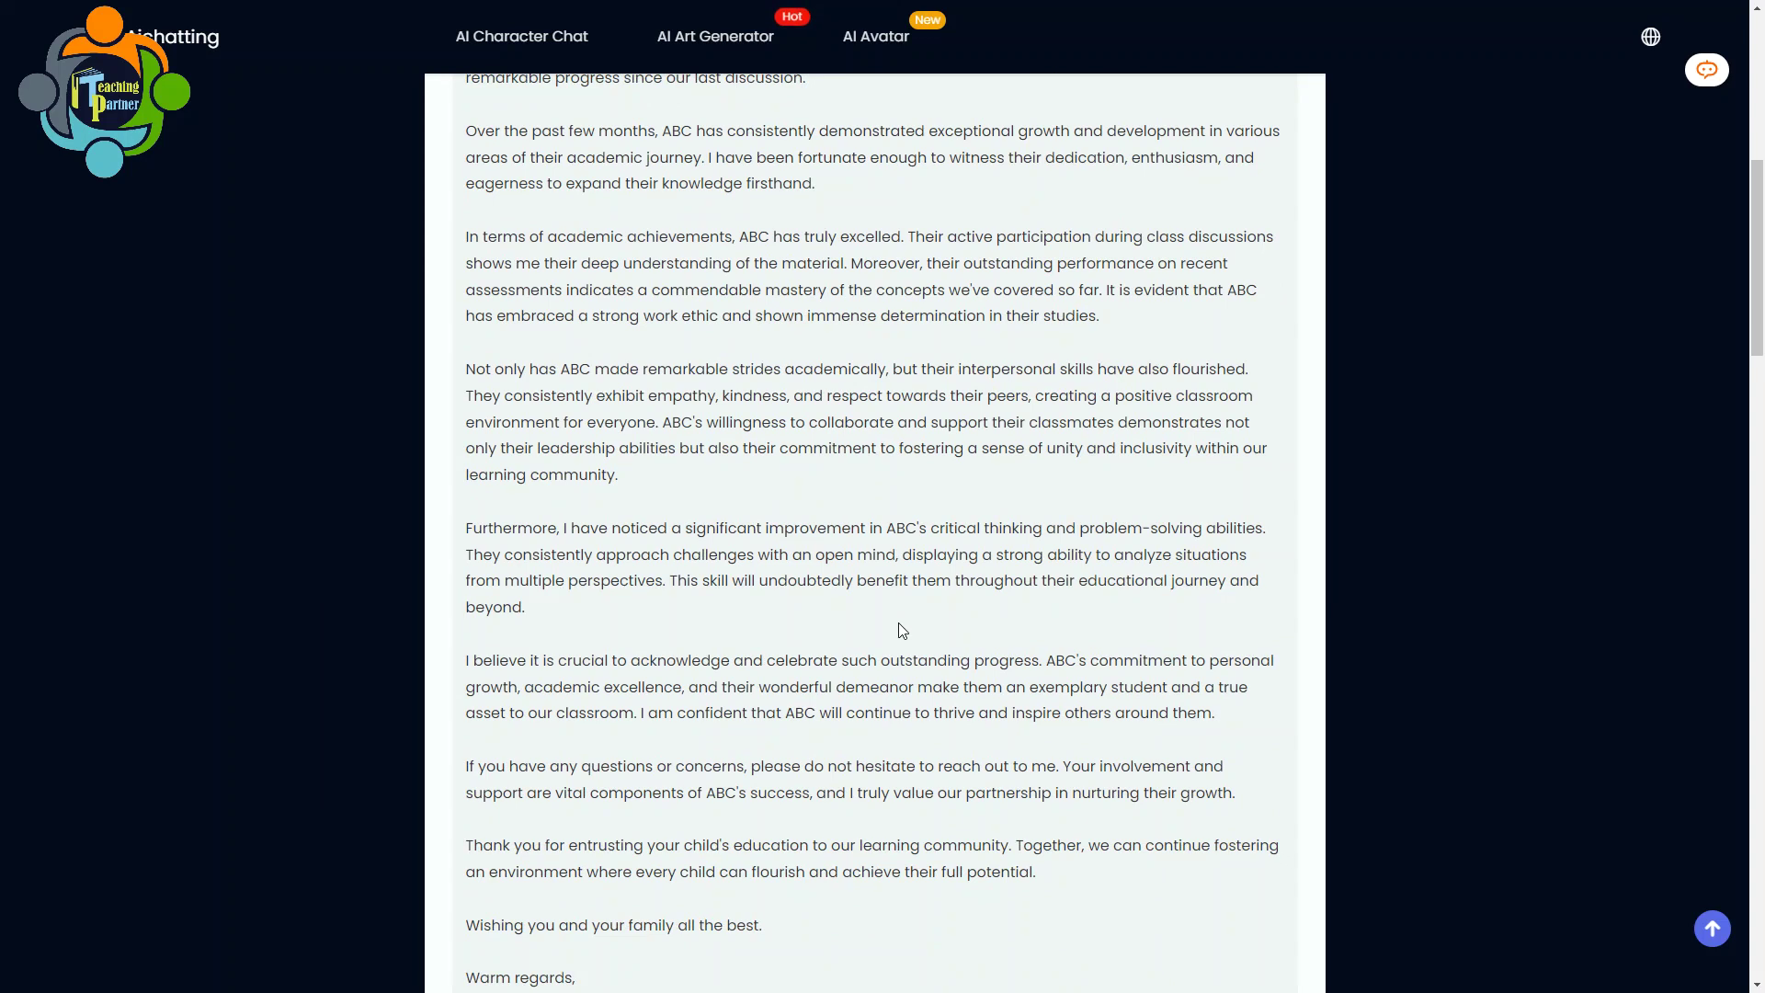
scroll(901, 627, up, 5)
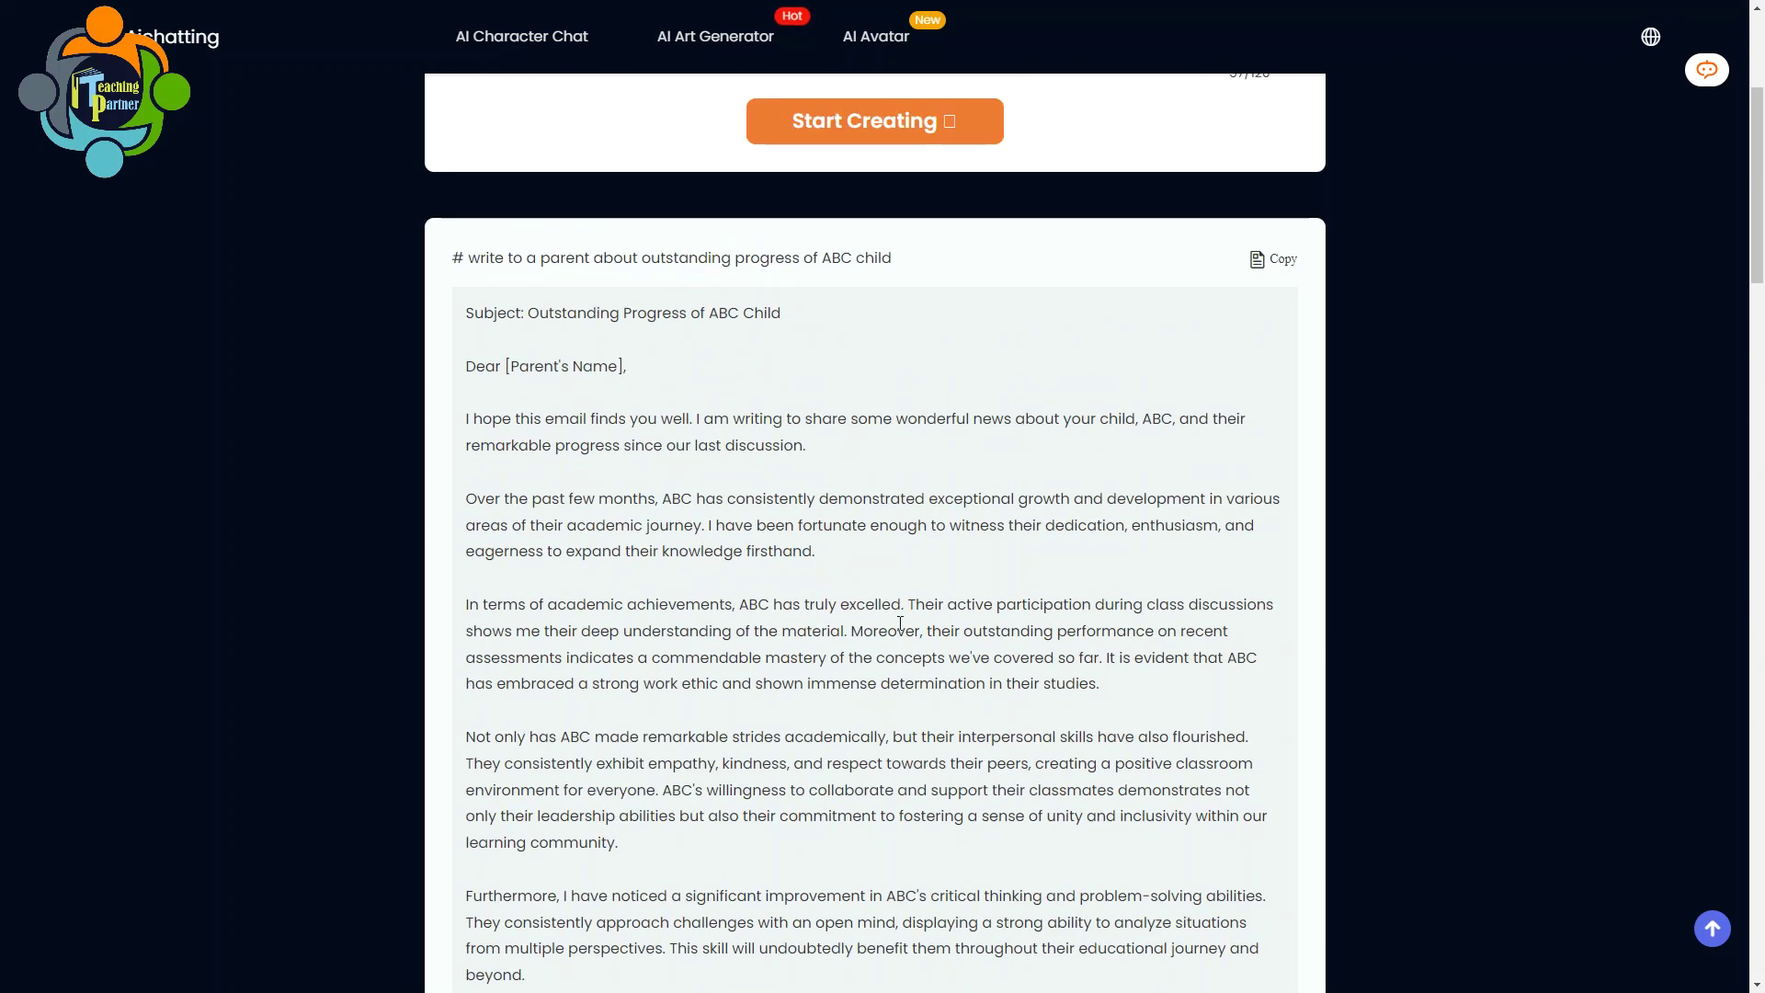
scroll(900, 624, down, 1)
scroll(900, 624, down, 3)
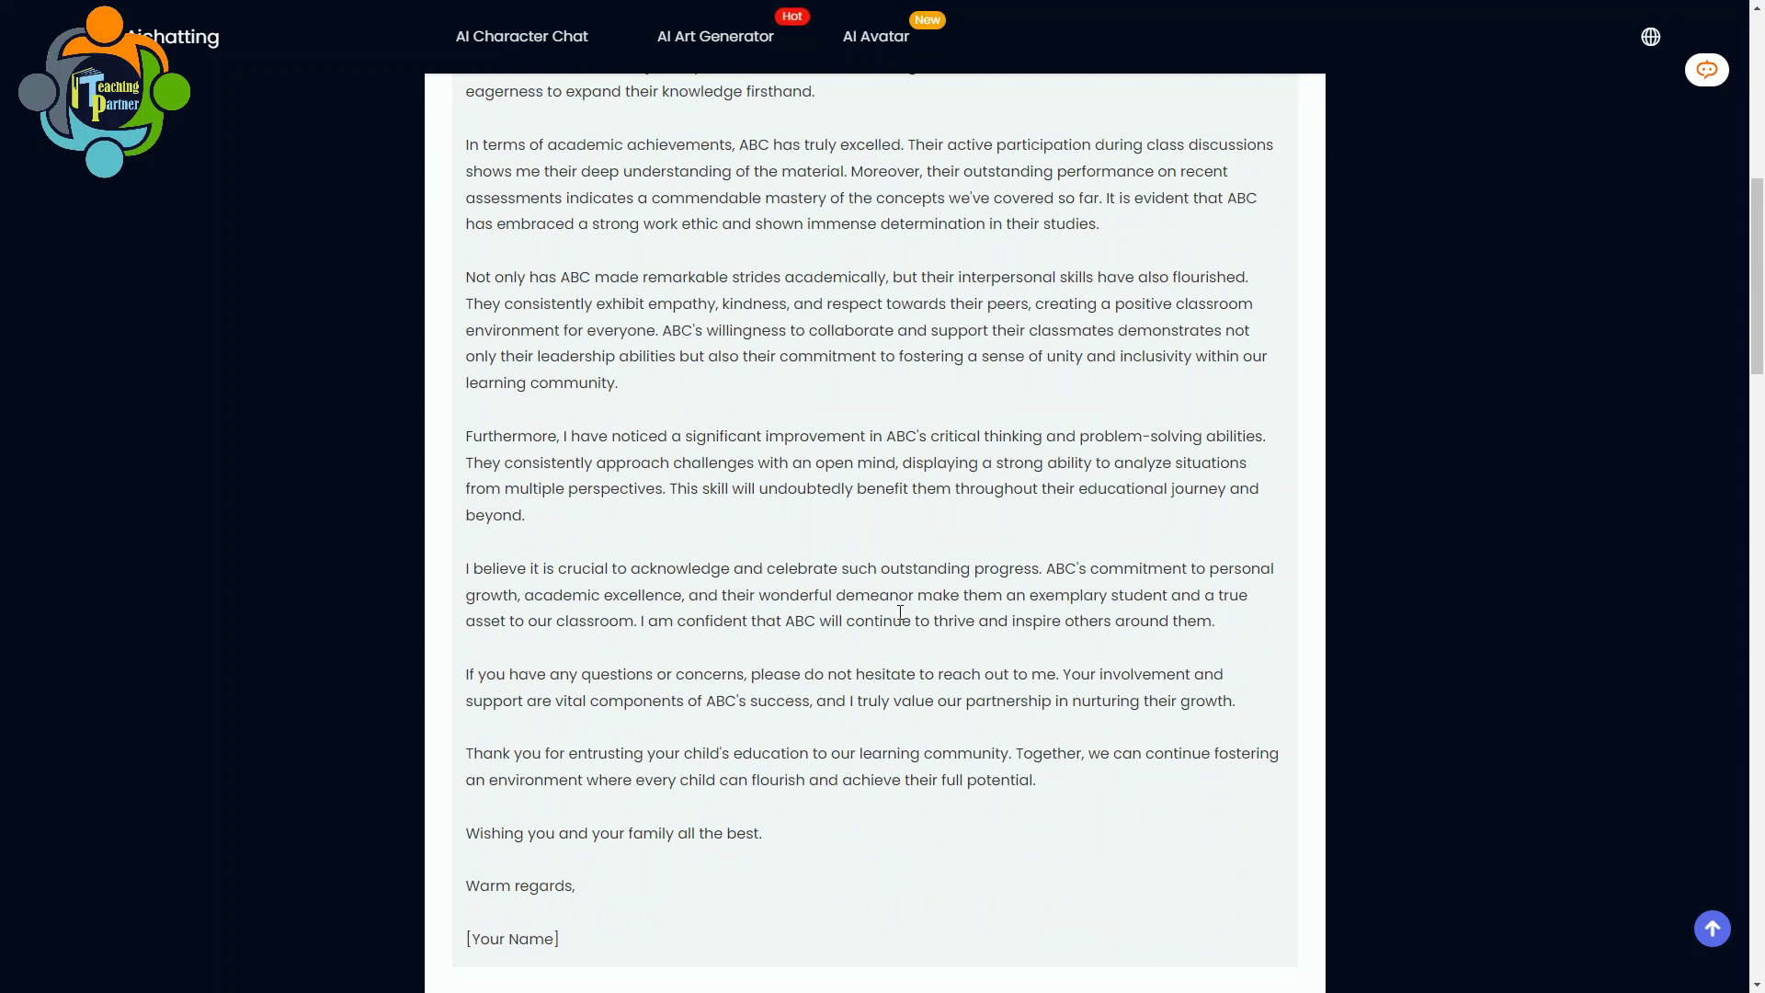
scroll(900, 611, up, 10)
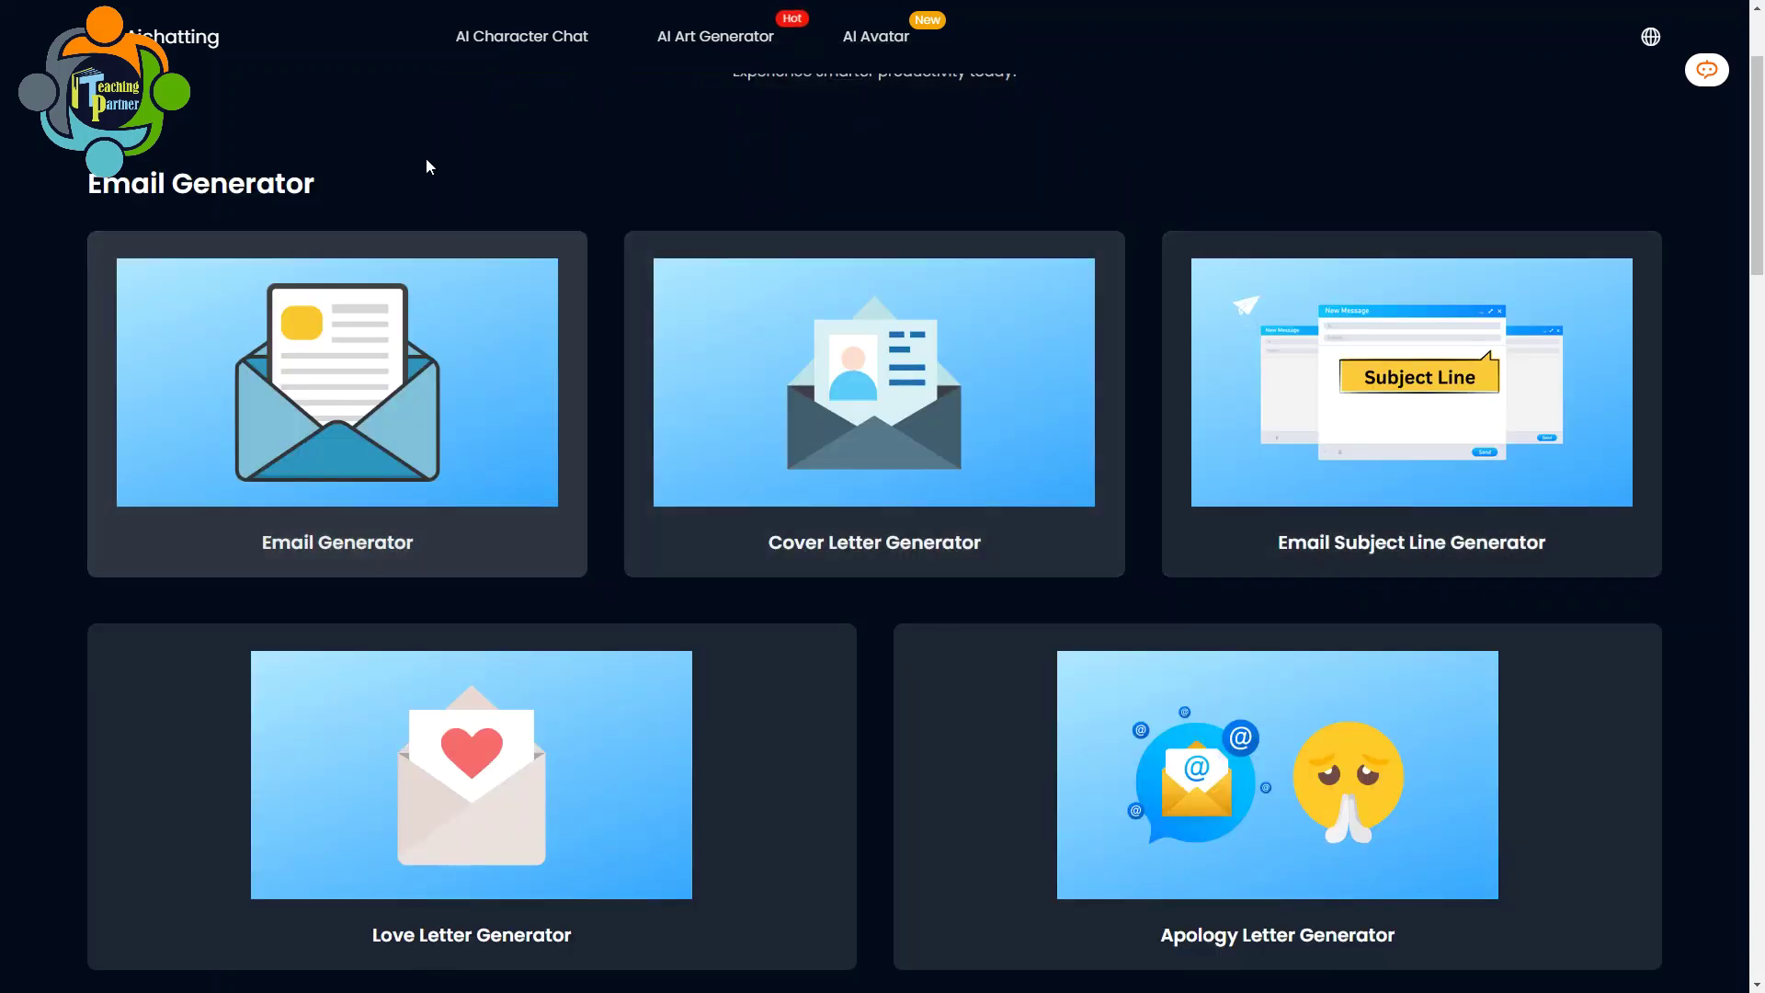
scroll(996, 377, down, 10)
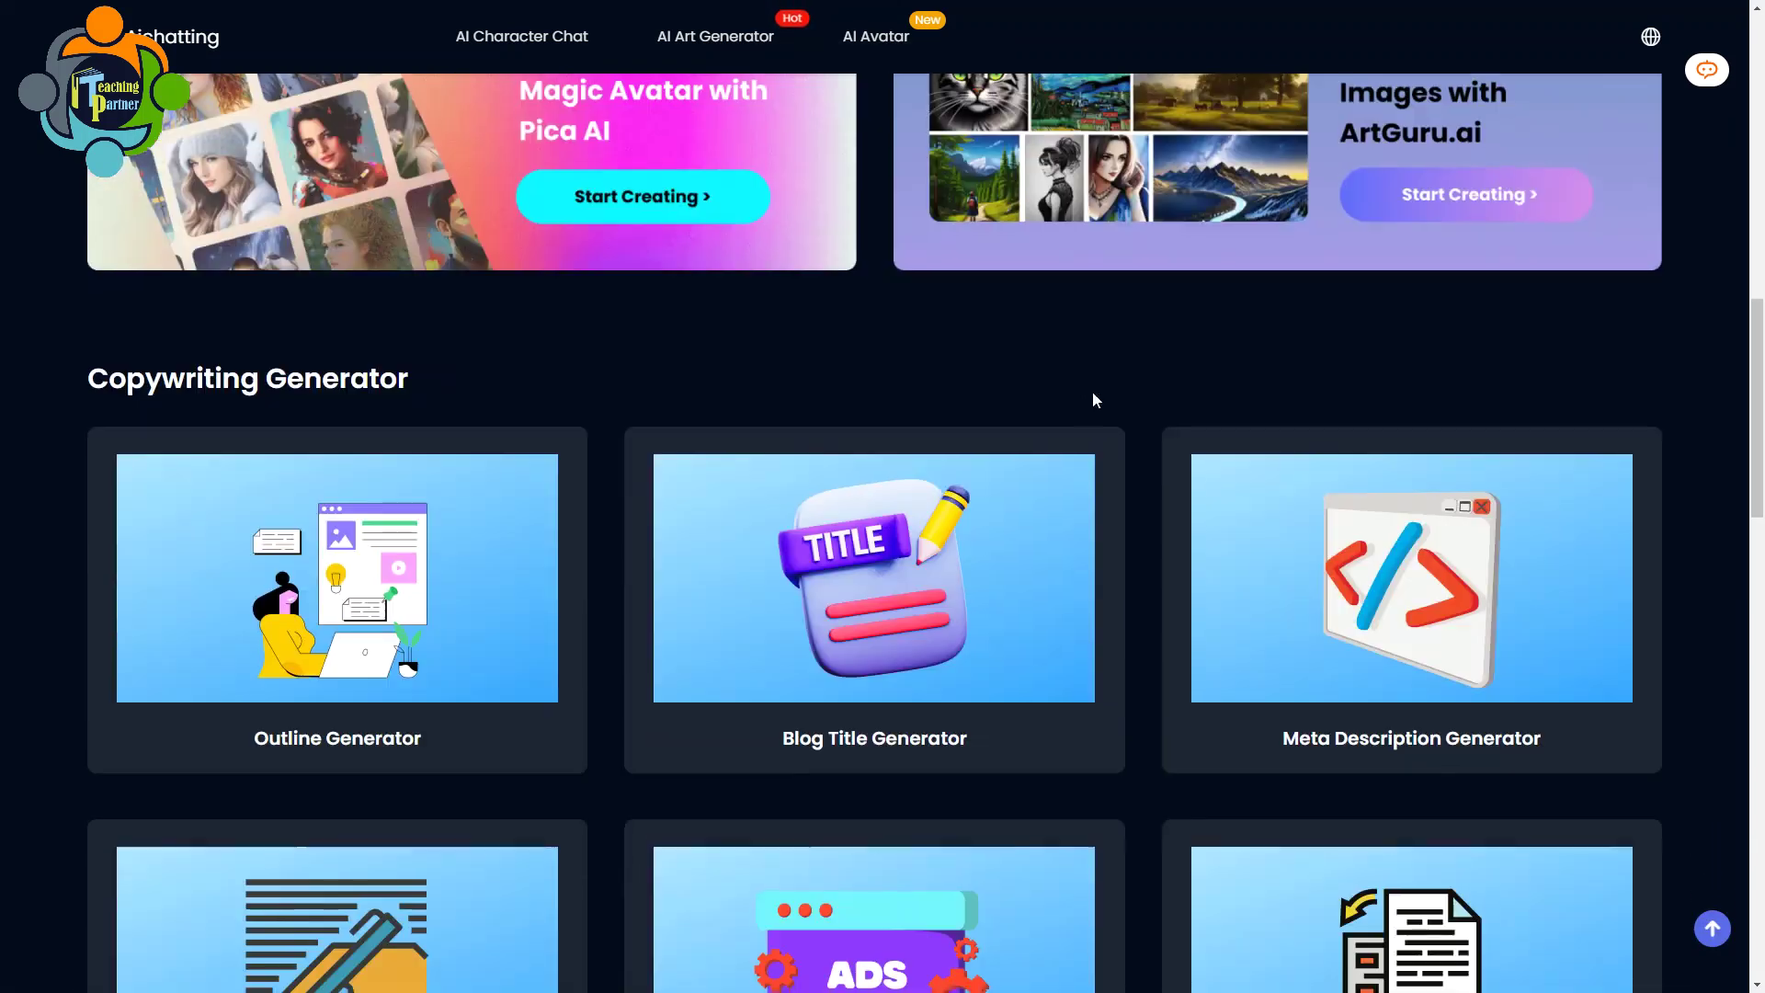
scroll(1083, 394, down, 1)
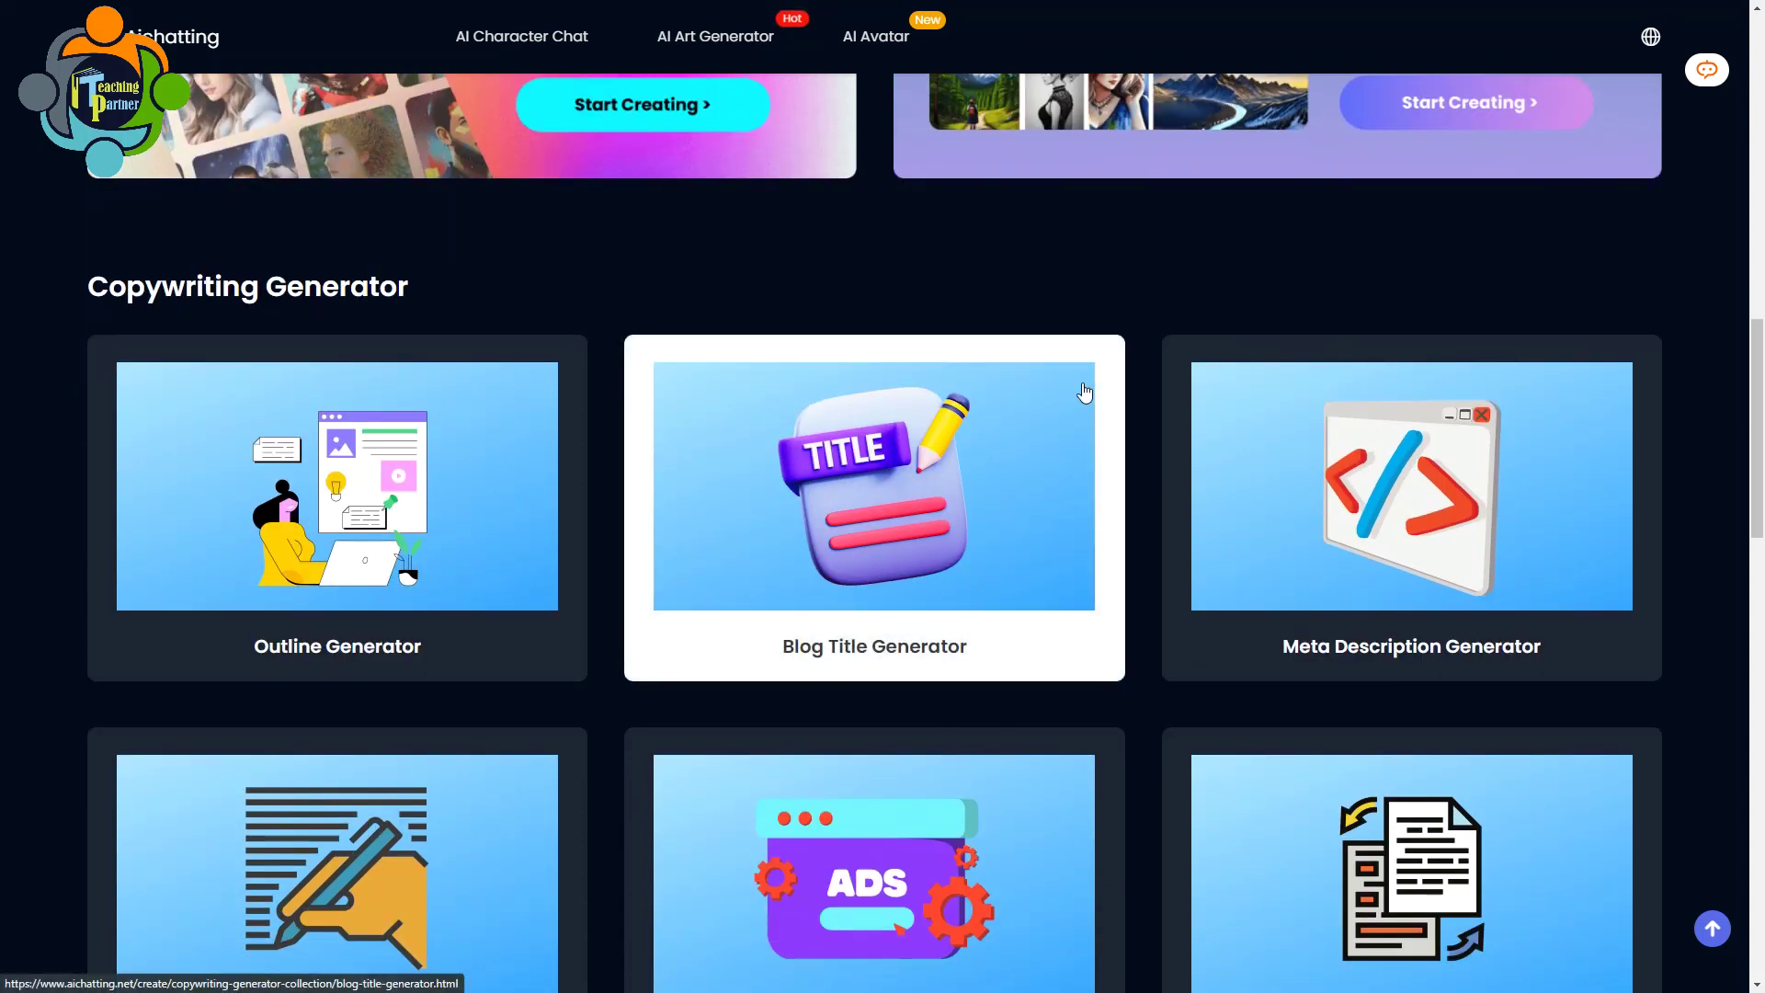
scroll(1094, 395, down, 5)
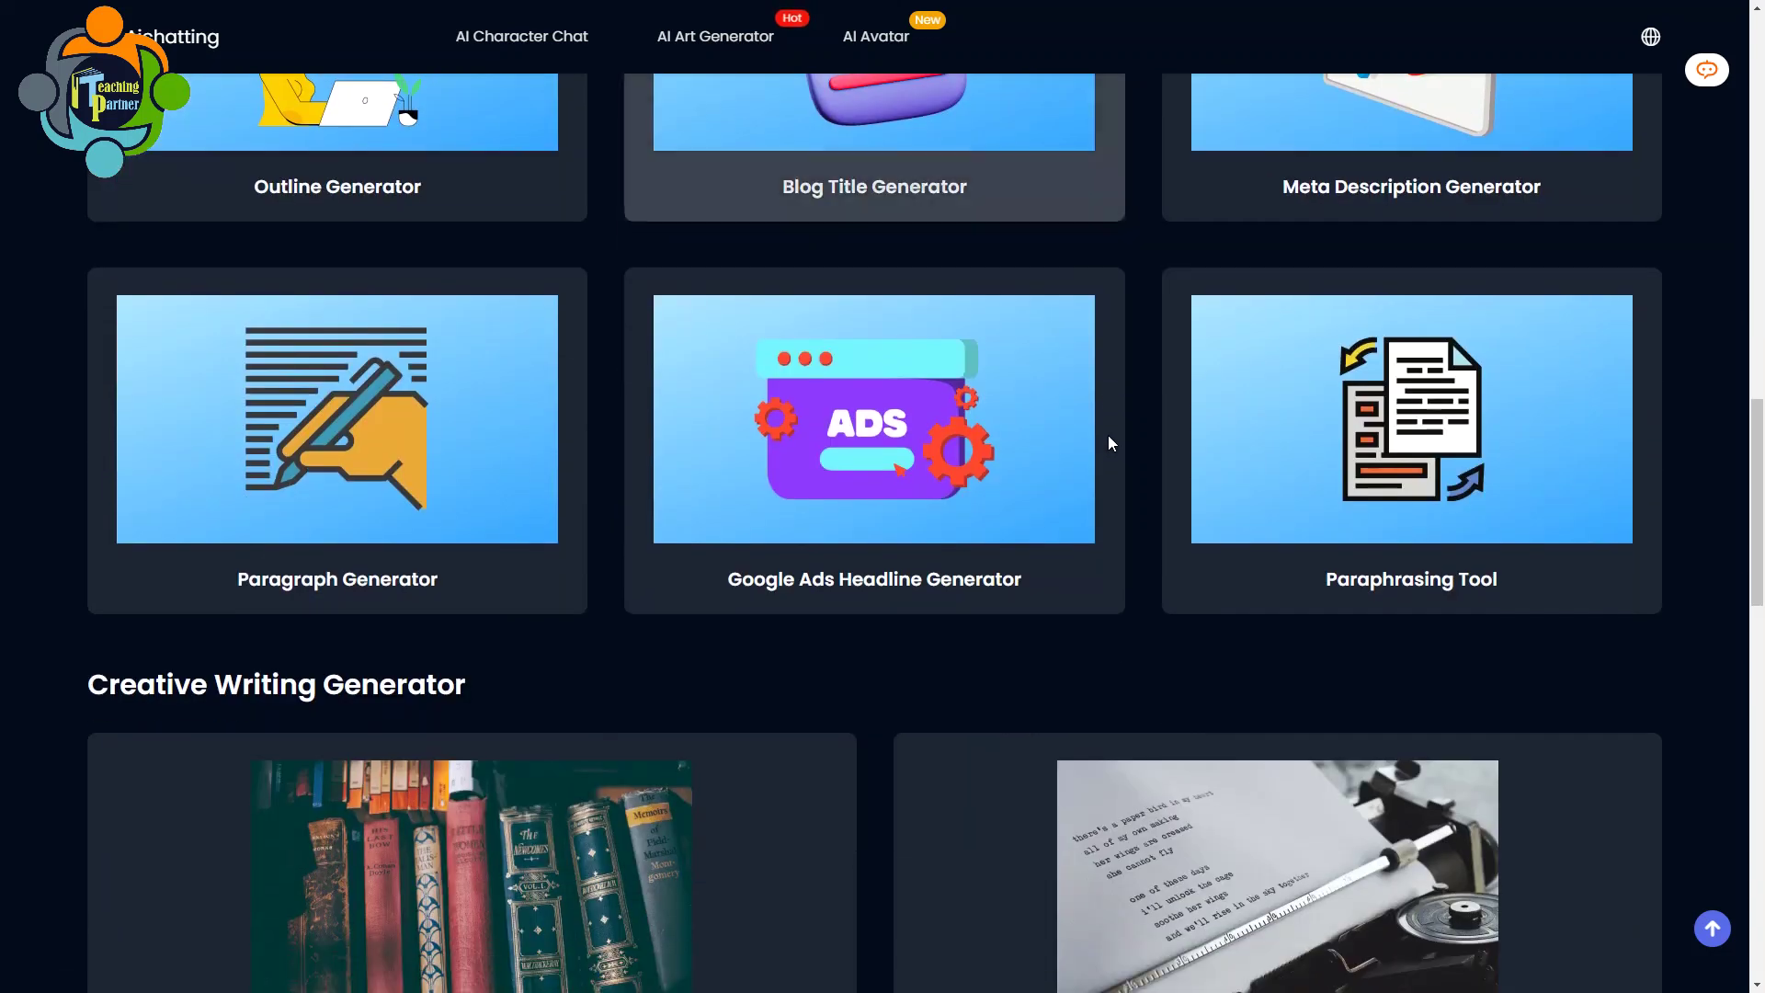
scroll(1112, 444, down, 20)
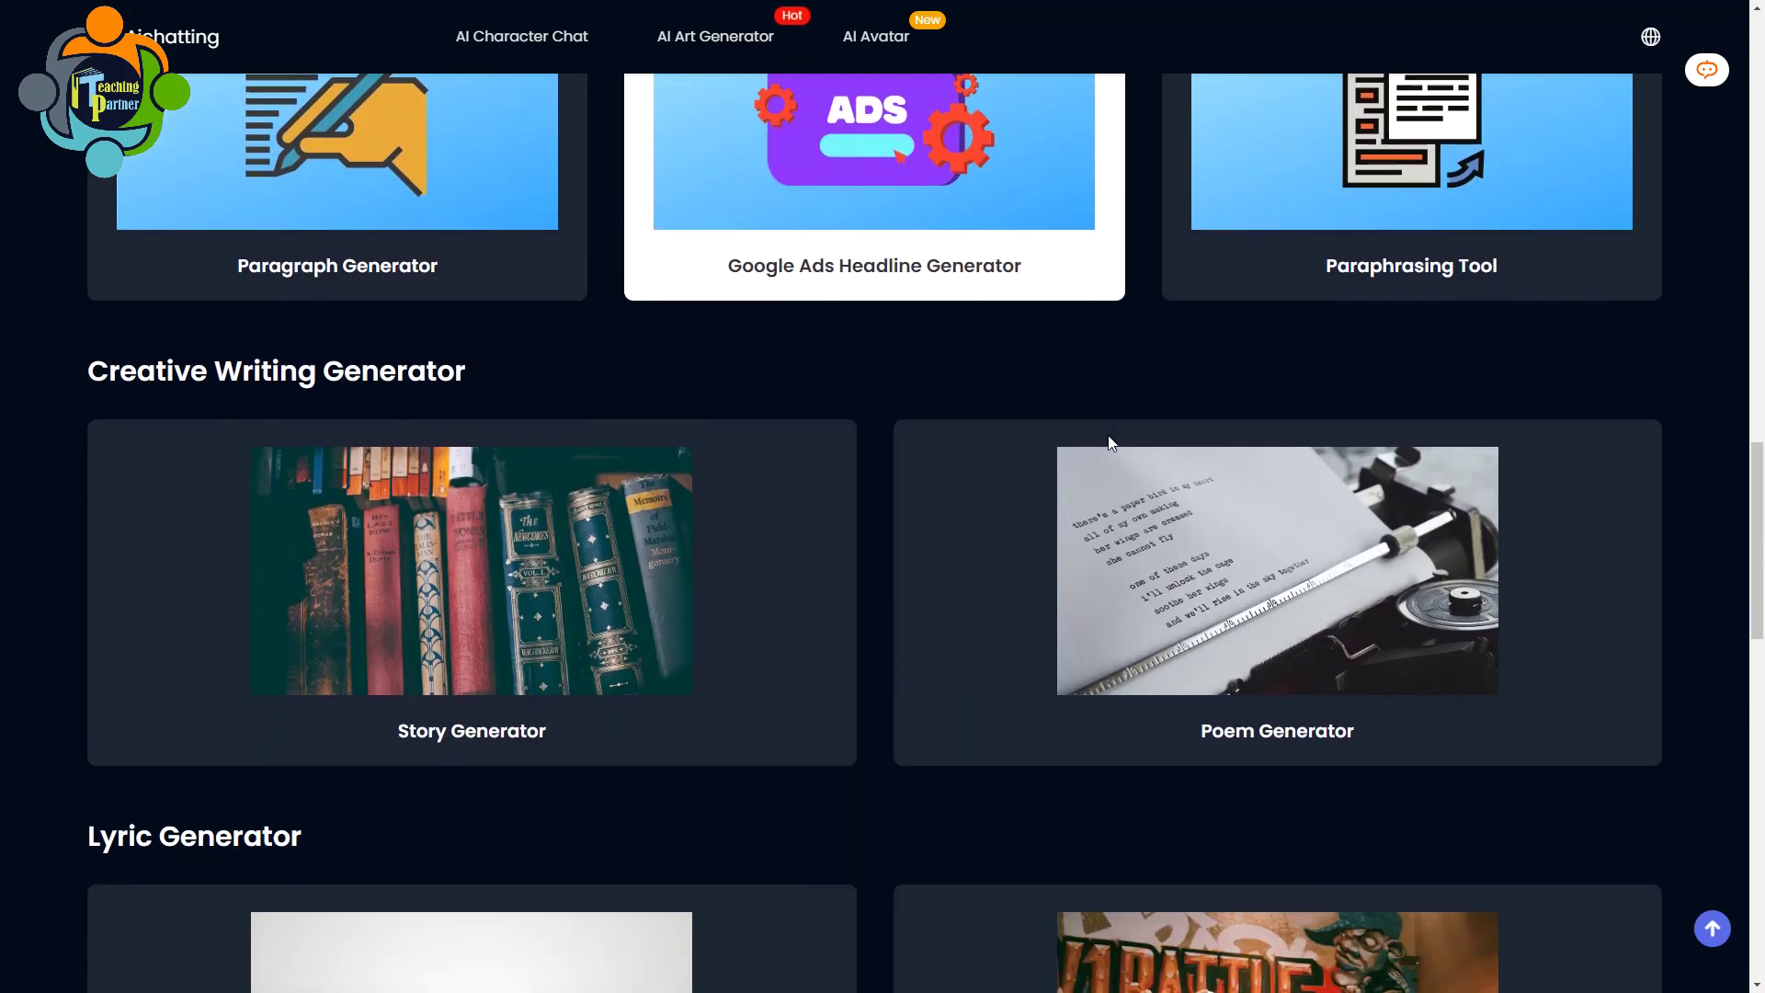
scroll(1108, 434, up, 4)
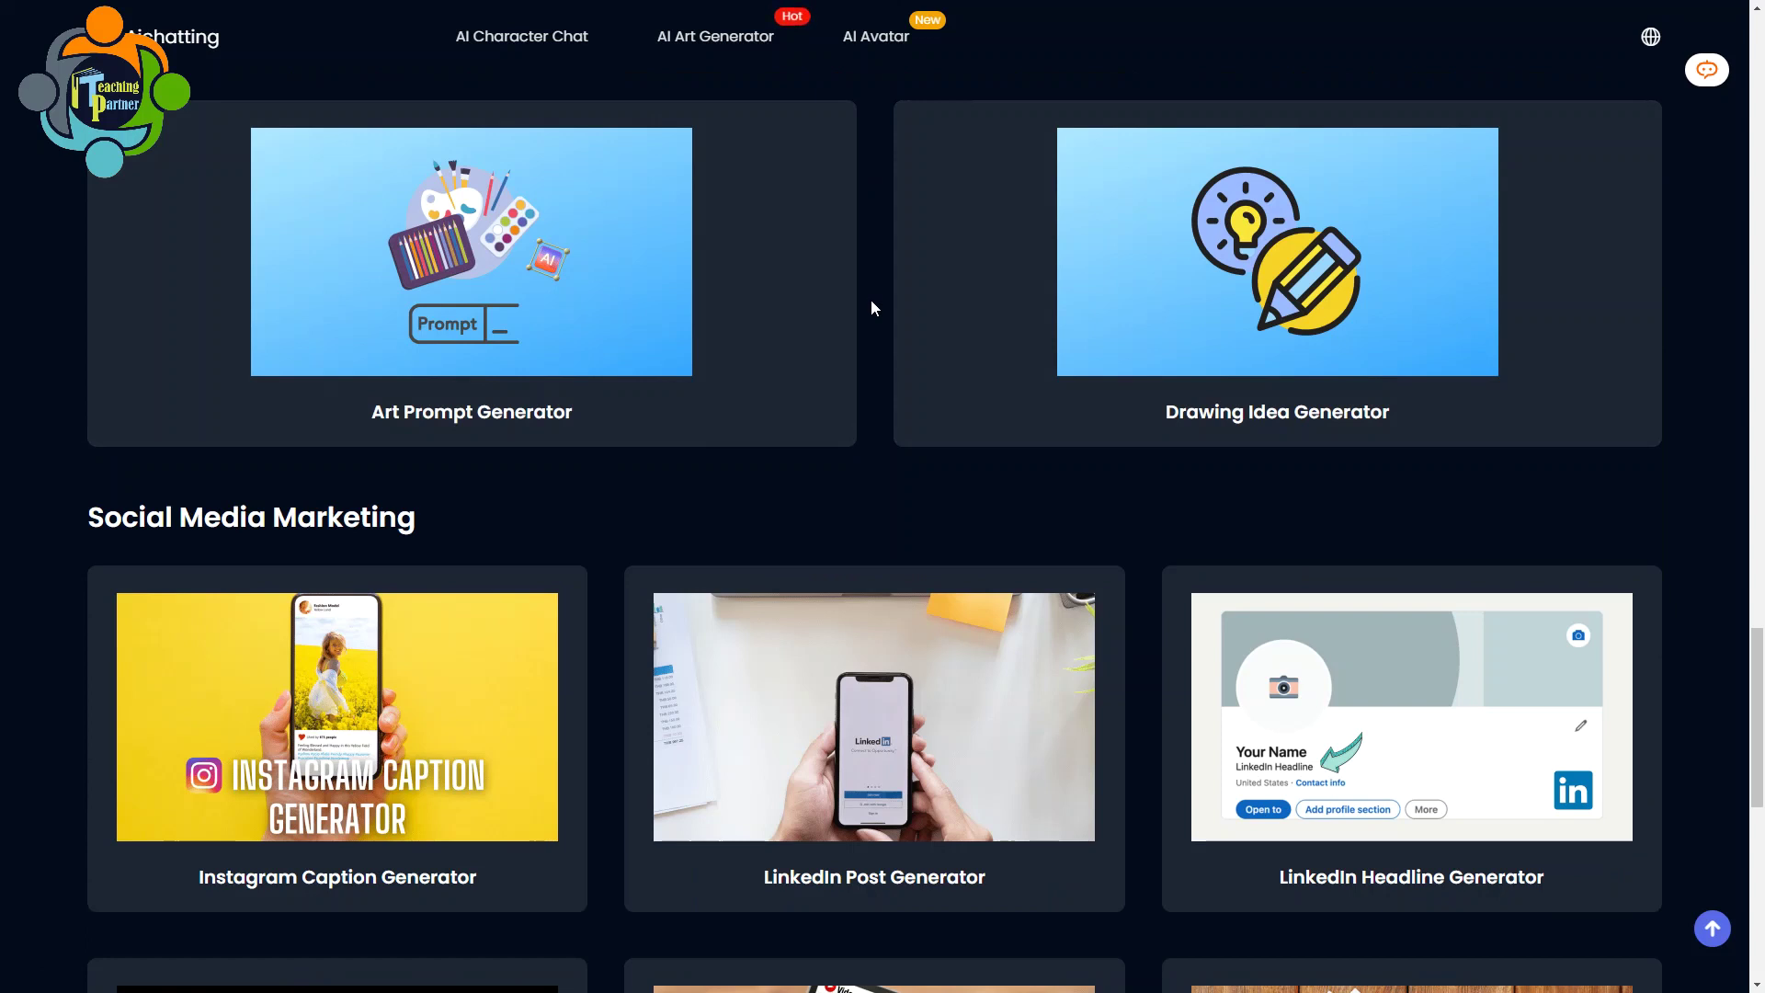
scroll(872, 303, down, 4)
scroll(874, 307, down, 3)
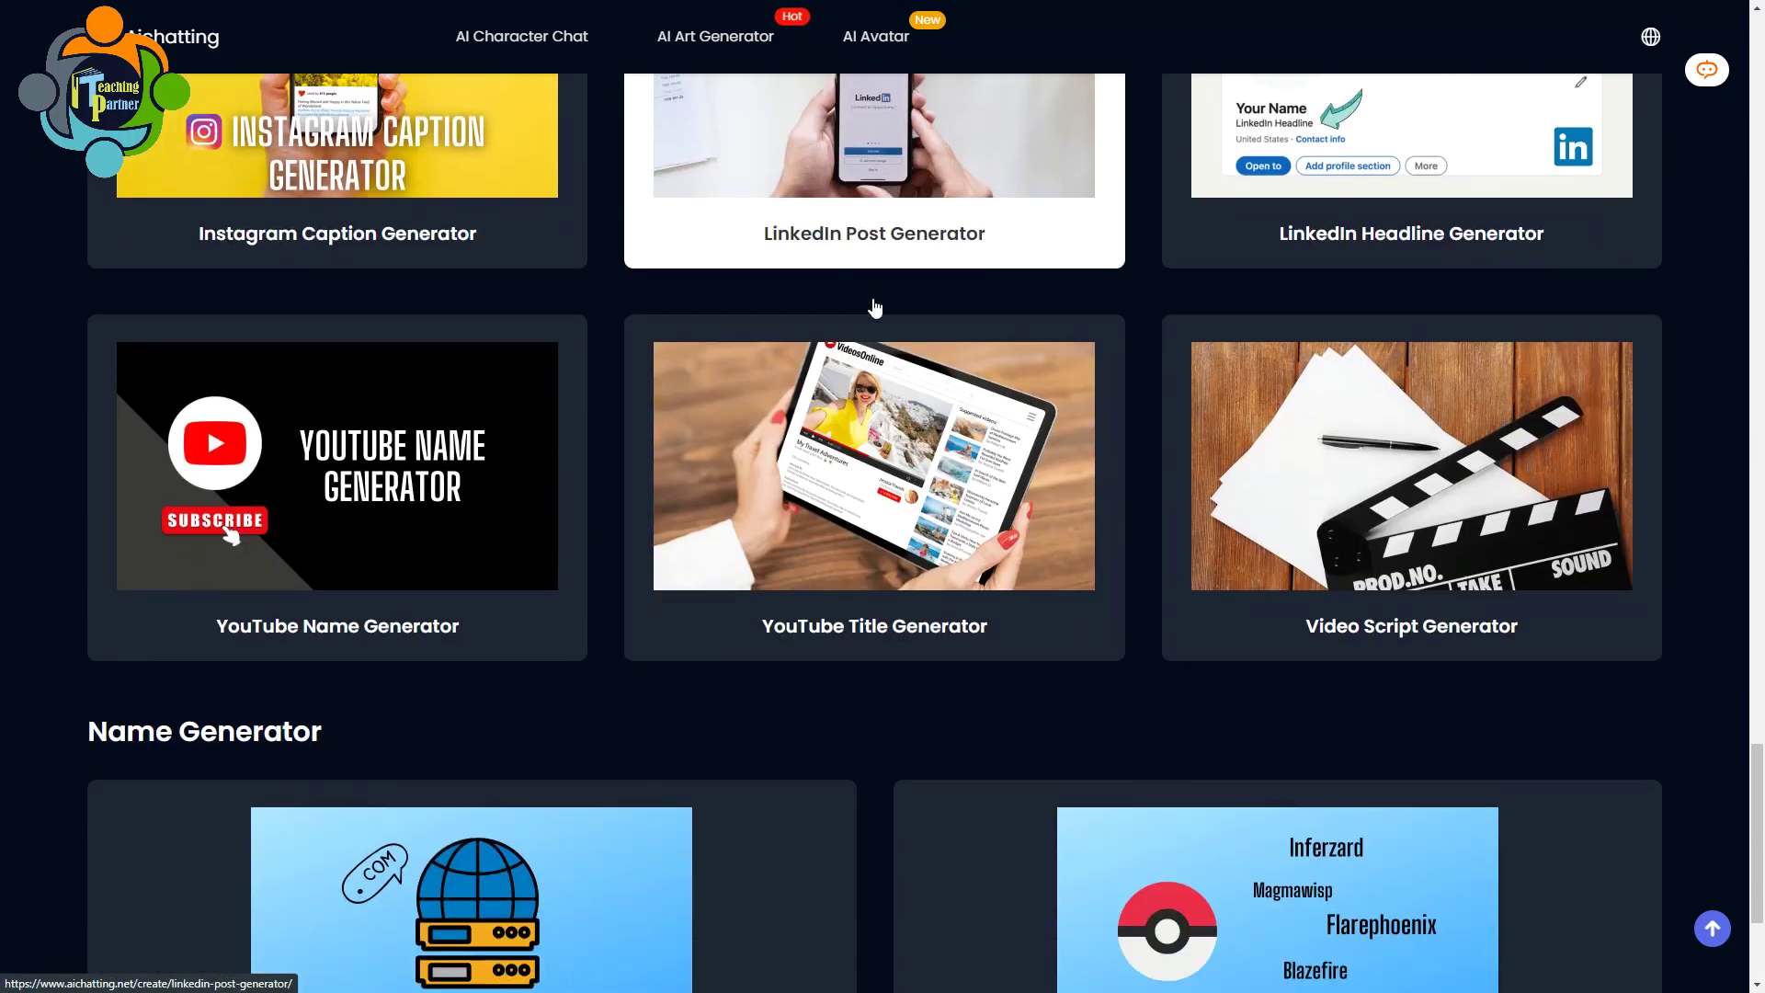
scroll(852, 311, down, 3)
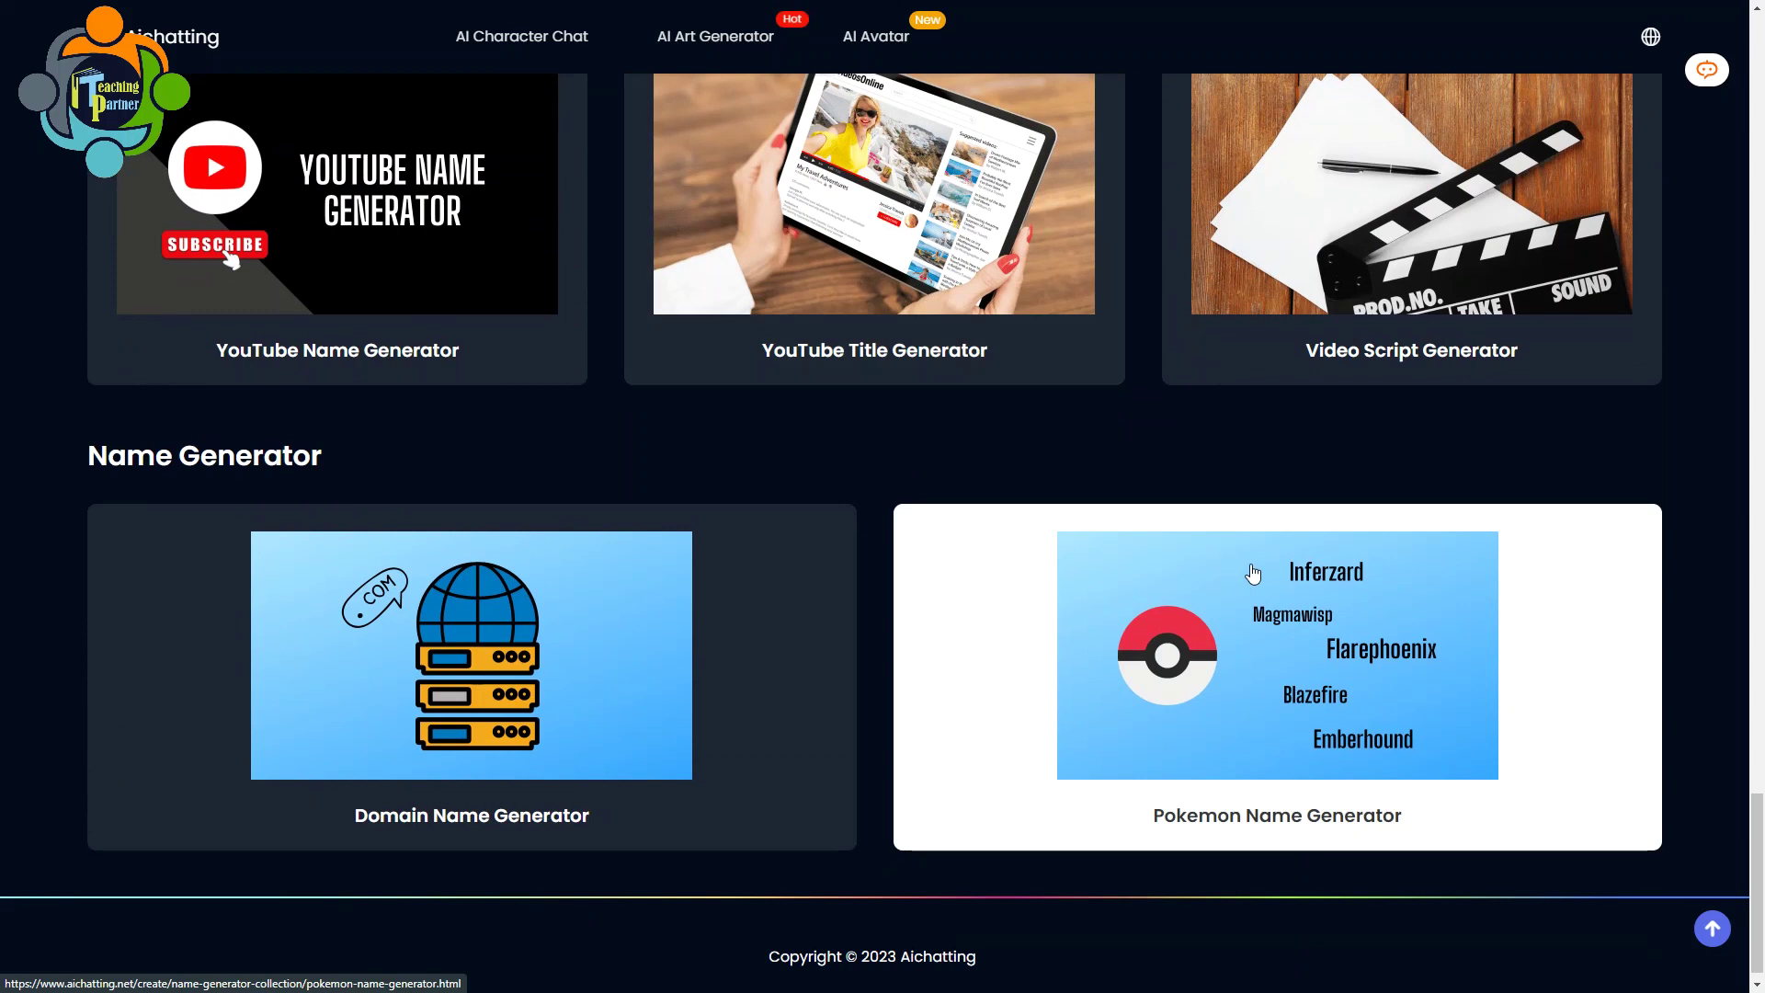
scroll(1268, 551, up, 2)
click(1437, 346)
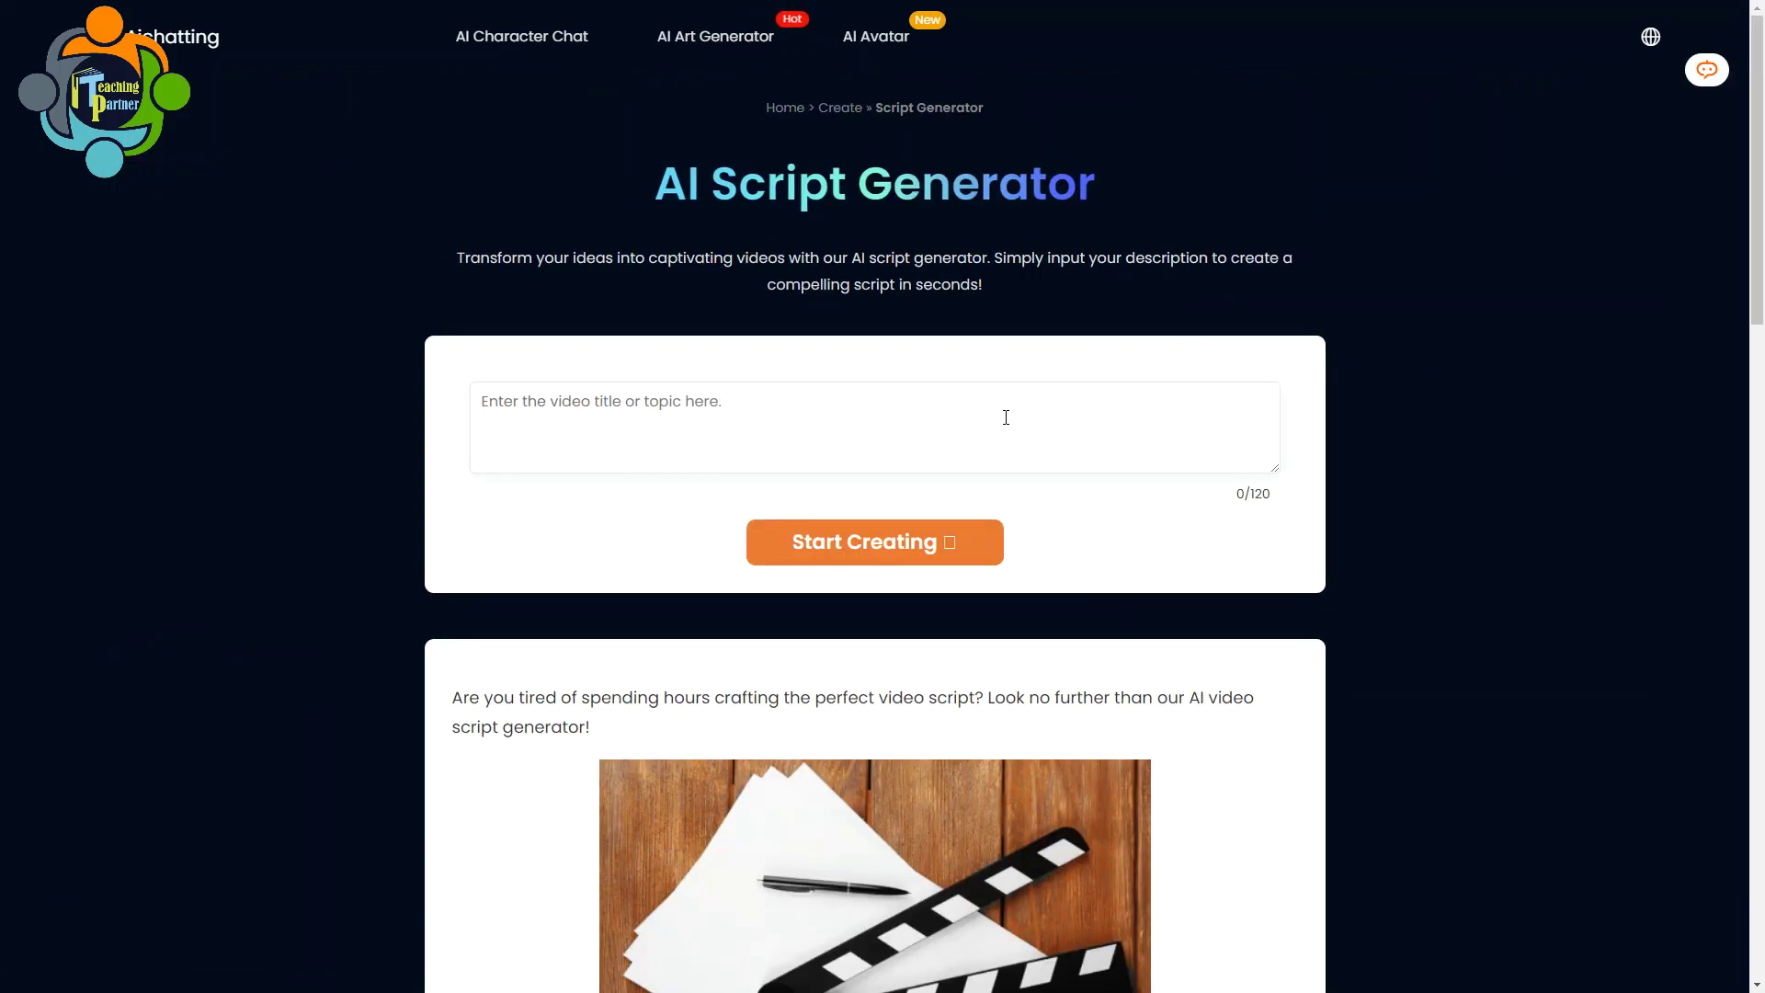
Create a video script on 'Osmosis and Diffusion', review it, then go to the AI Art Generator
click(1005, 412)
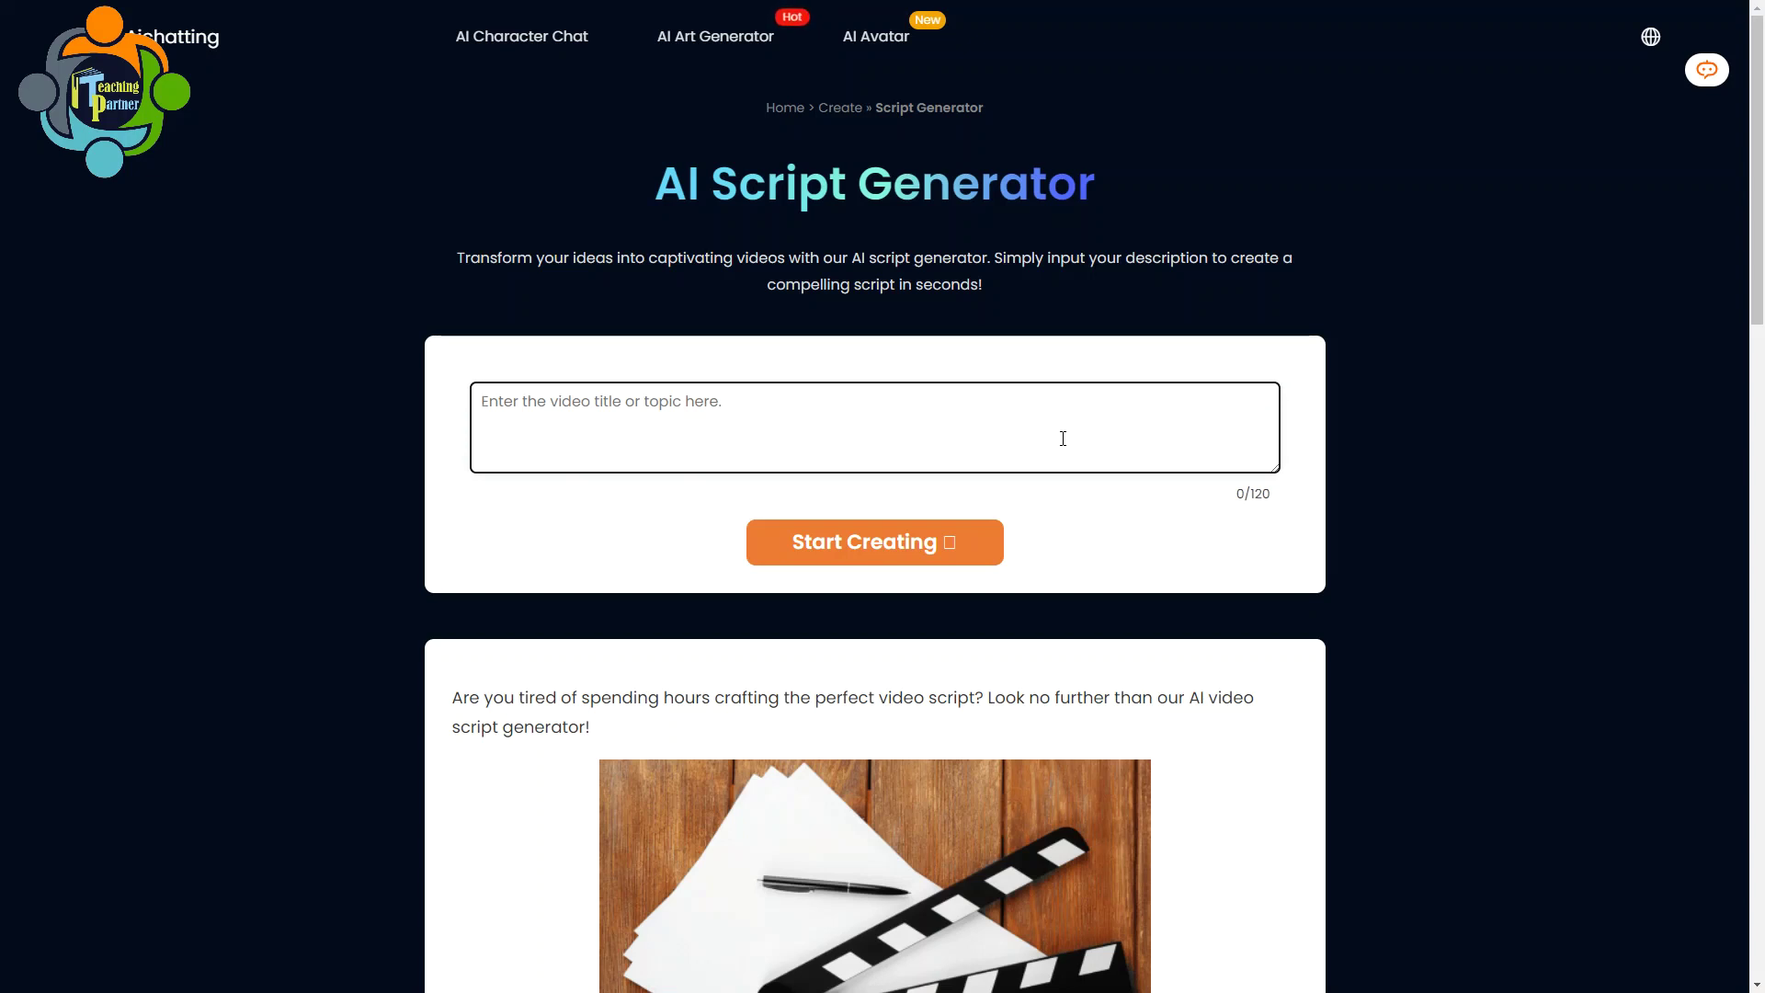
text(Osmosis )
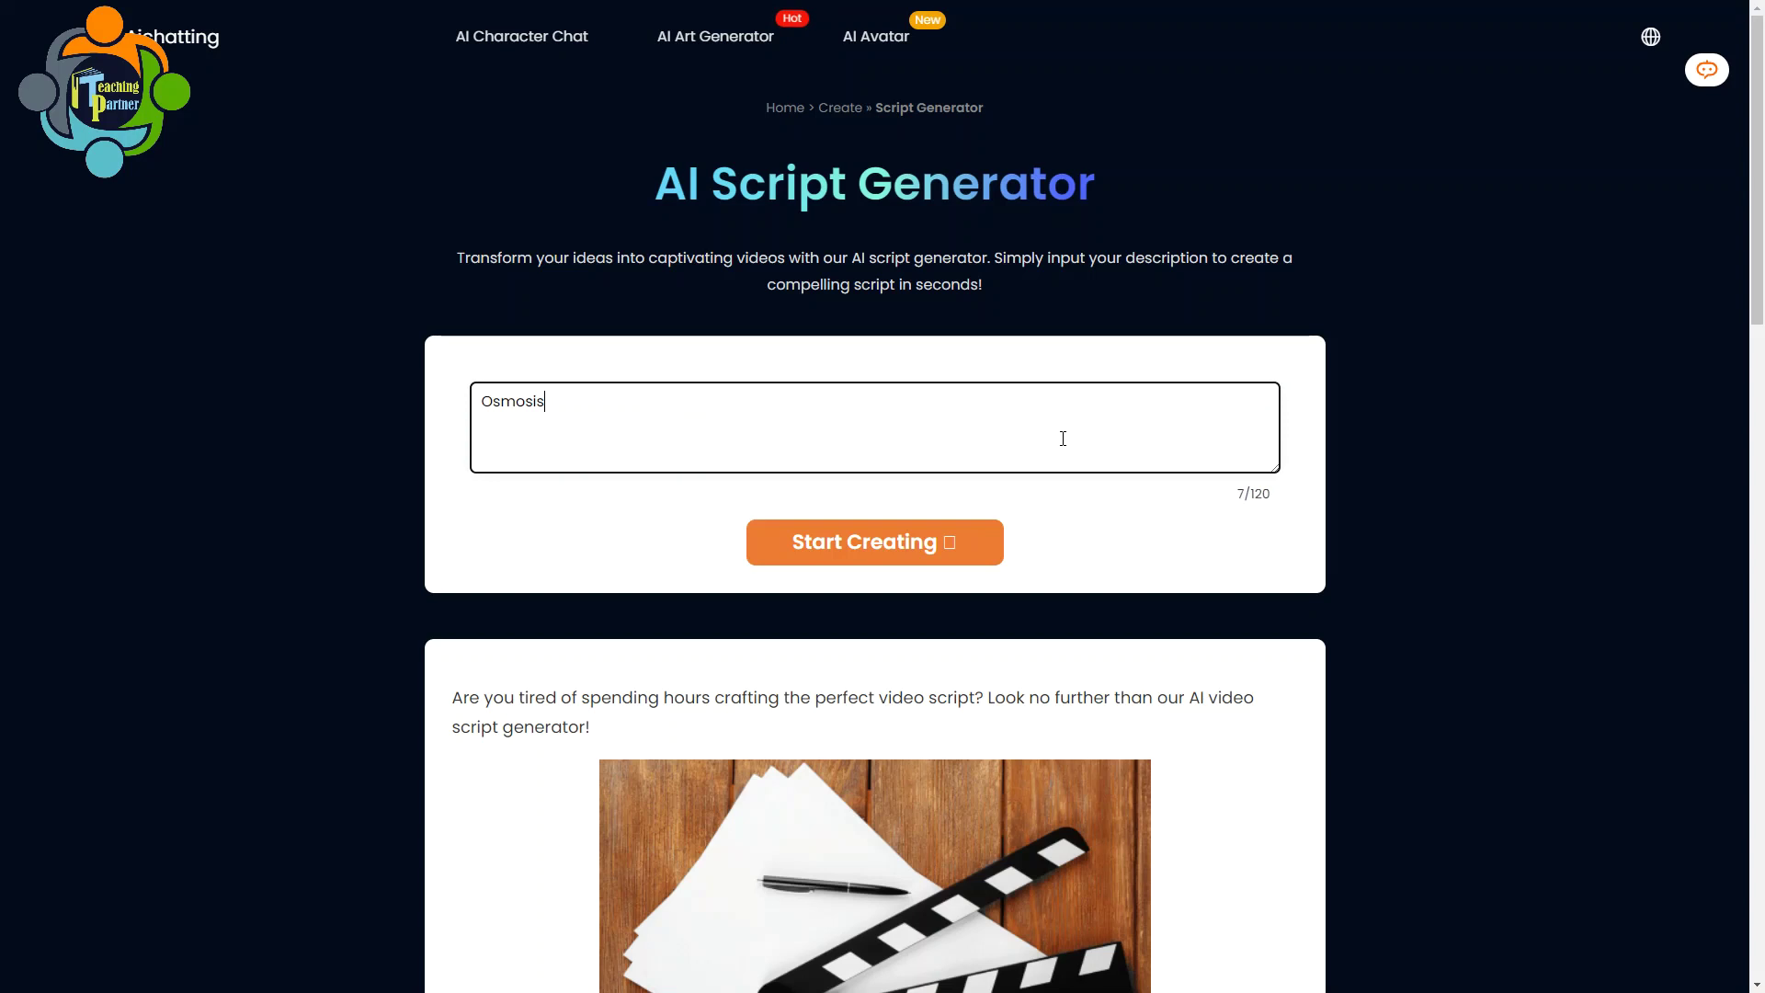
text(and Diffusion)
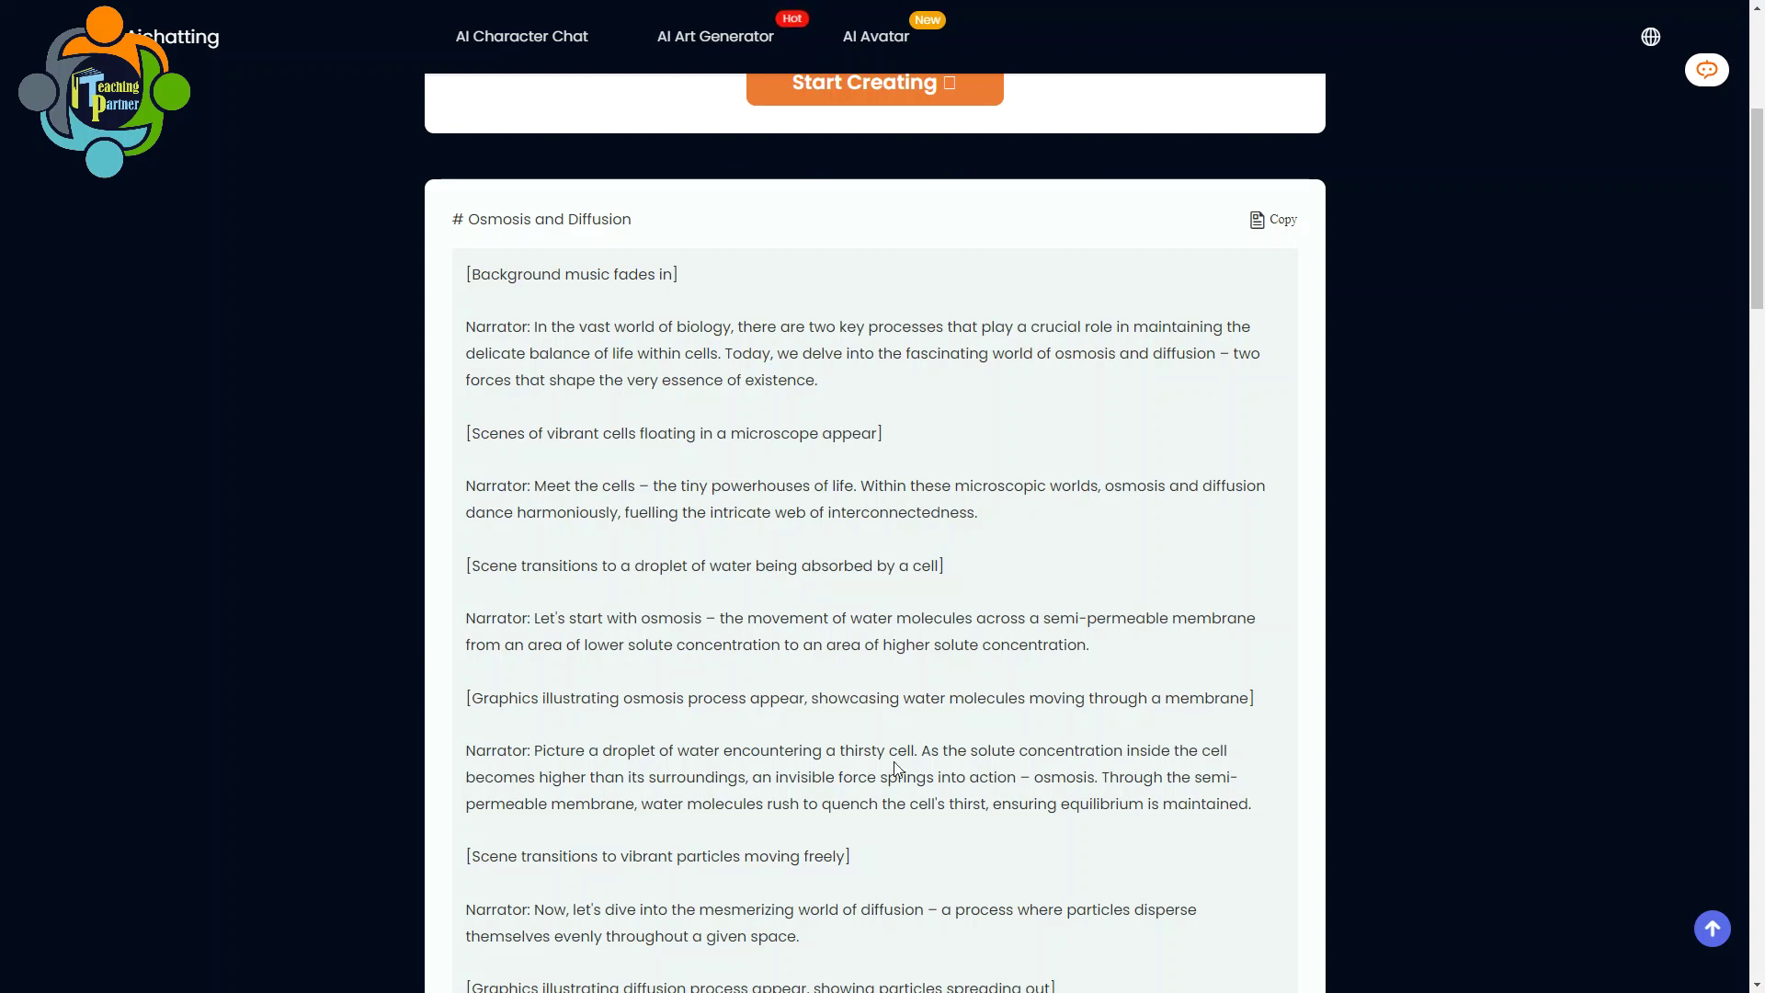
scroll(899, 766, down, 4)
scroll(899, 766, down, 11)
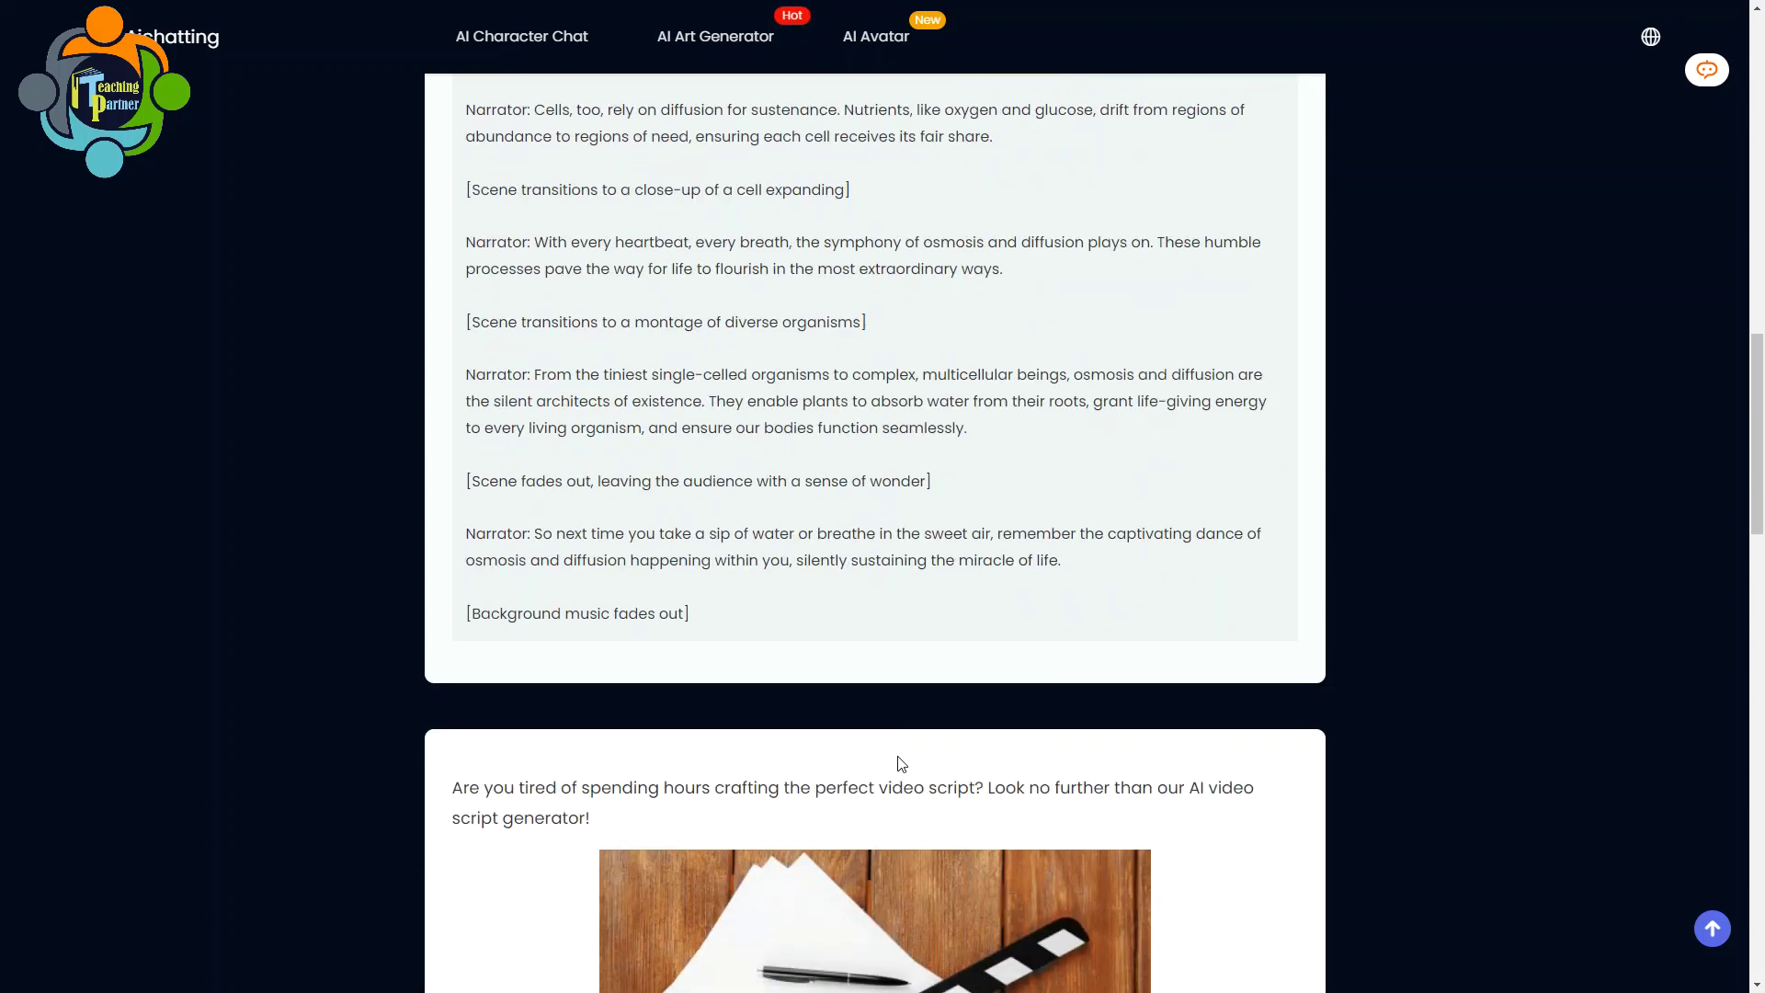
scroll(899, 762, up, 5)
scroll(901, 762, up, 10)
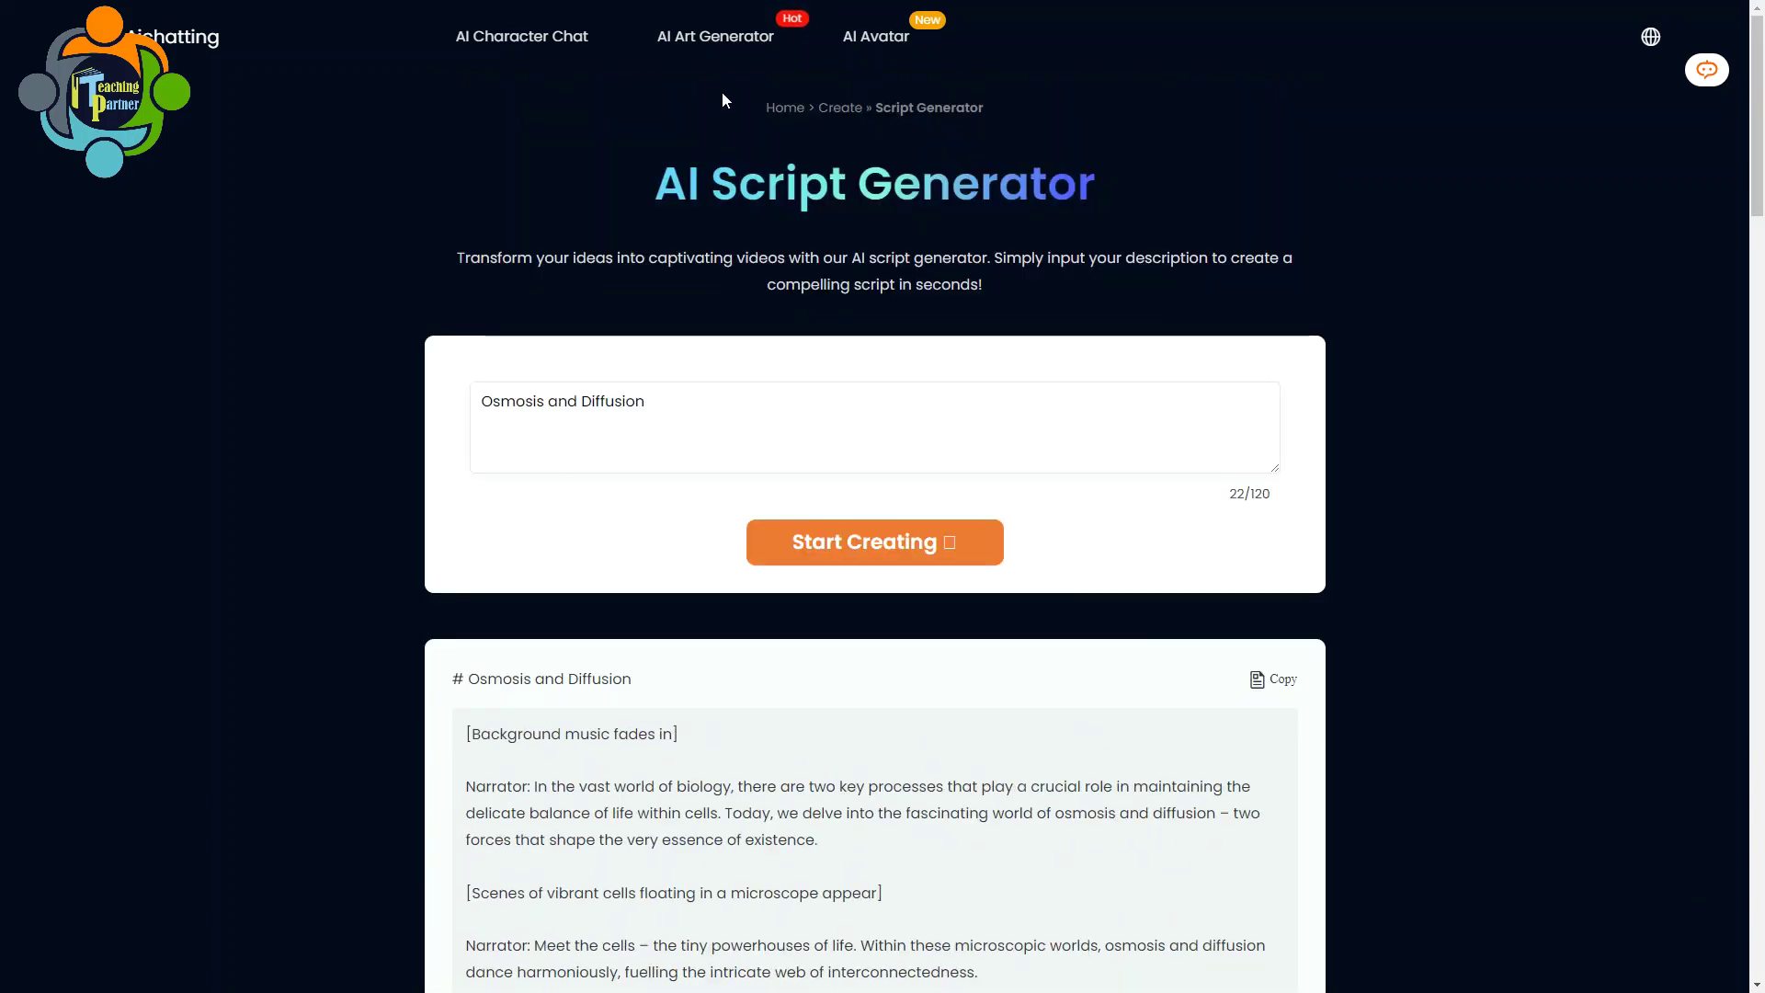
click(708, 42)
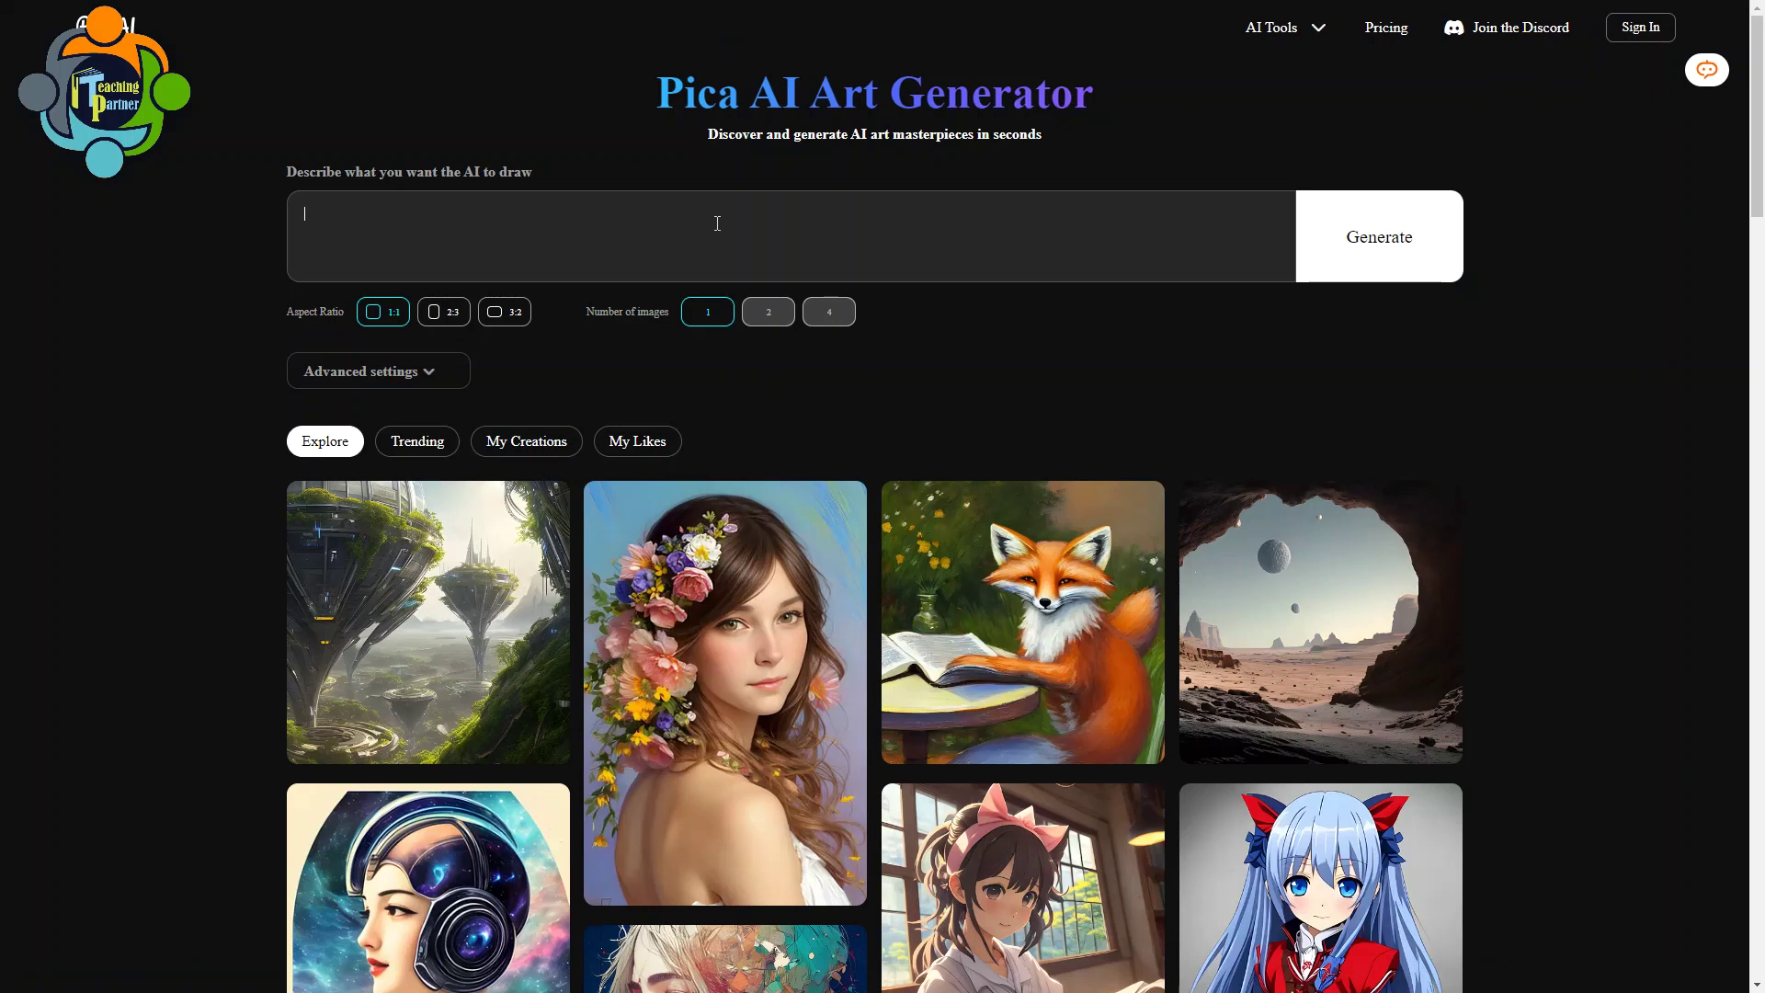
Enter the prompt 'create a picture of a student writing a story and sitting next to his sister'
text(creae a)
text(te a picture )
text(of a stud)
text(ent writing a)
text( story a)
text(nd s)
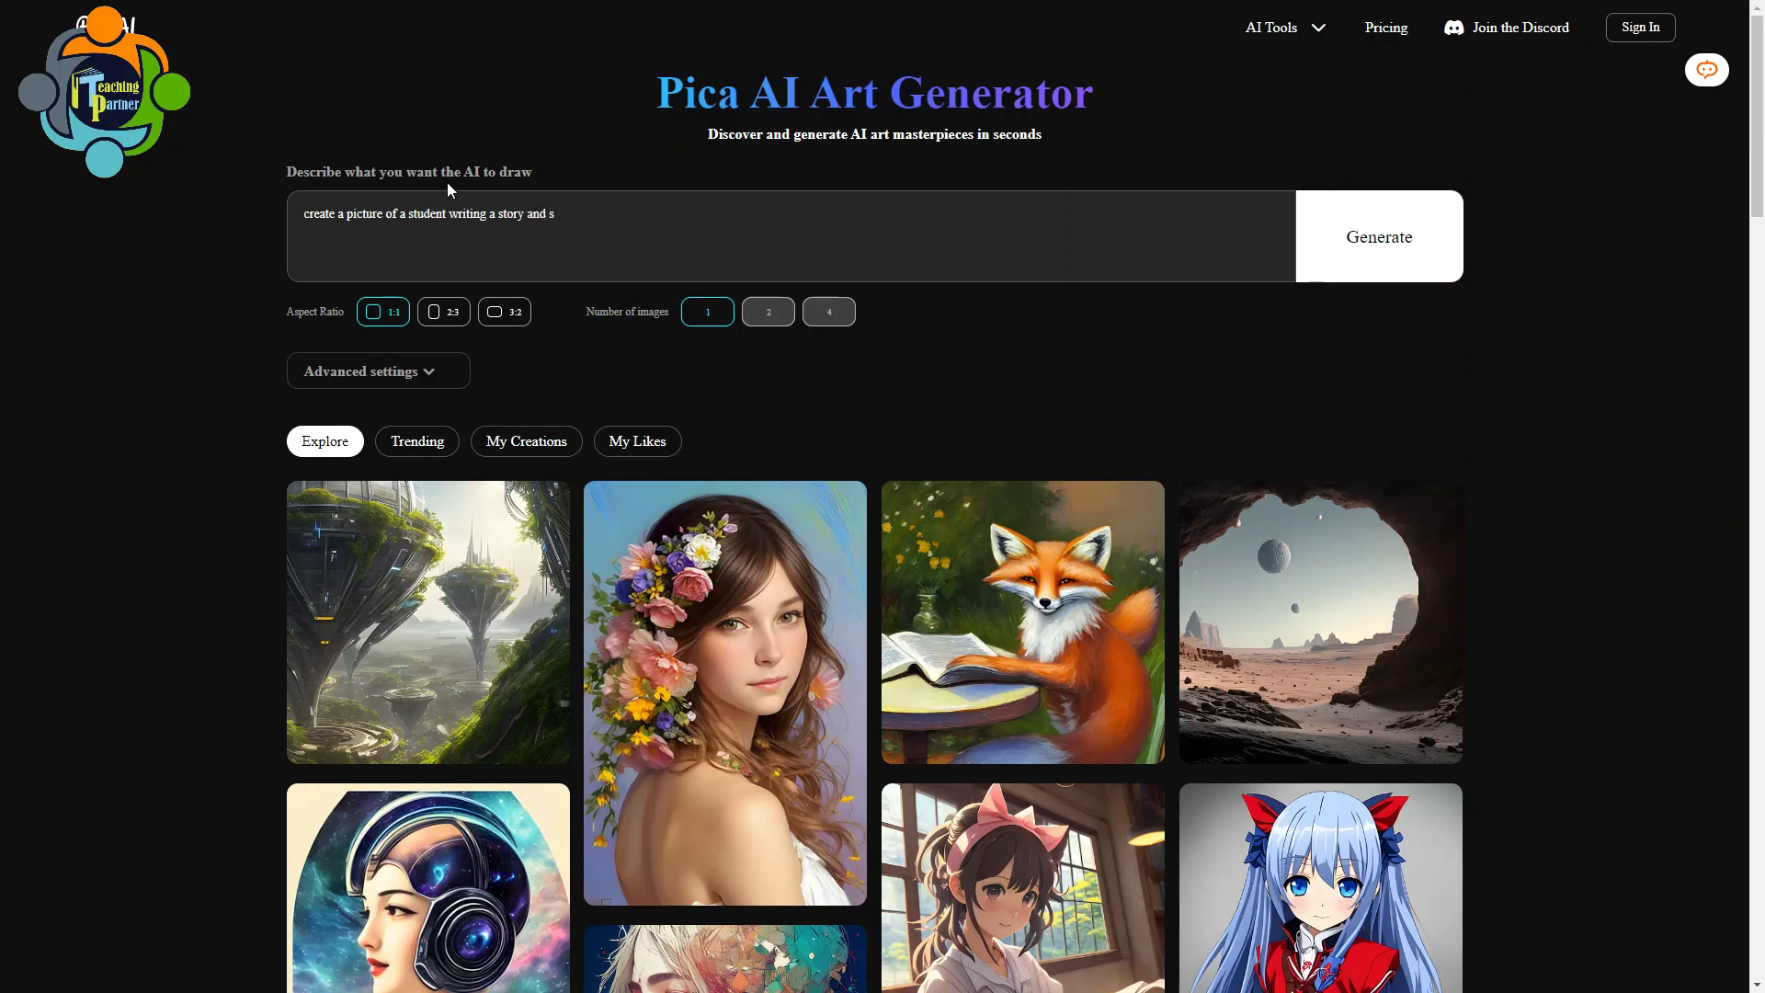
text(itting next to his sister)
Generate the student-and-sister picture and view it enlarged
click(1388, 250)
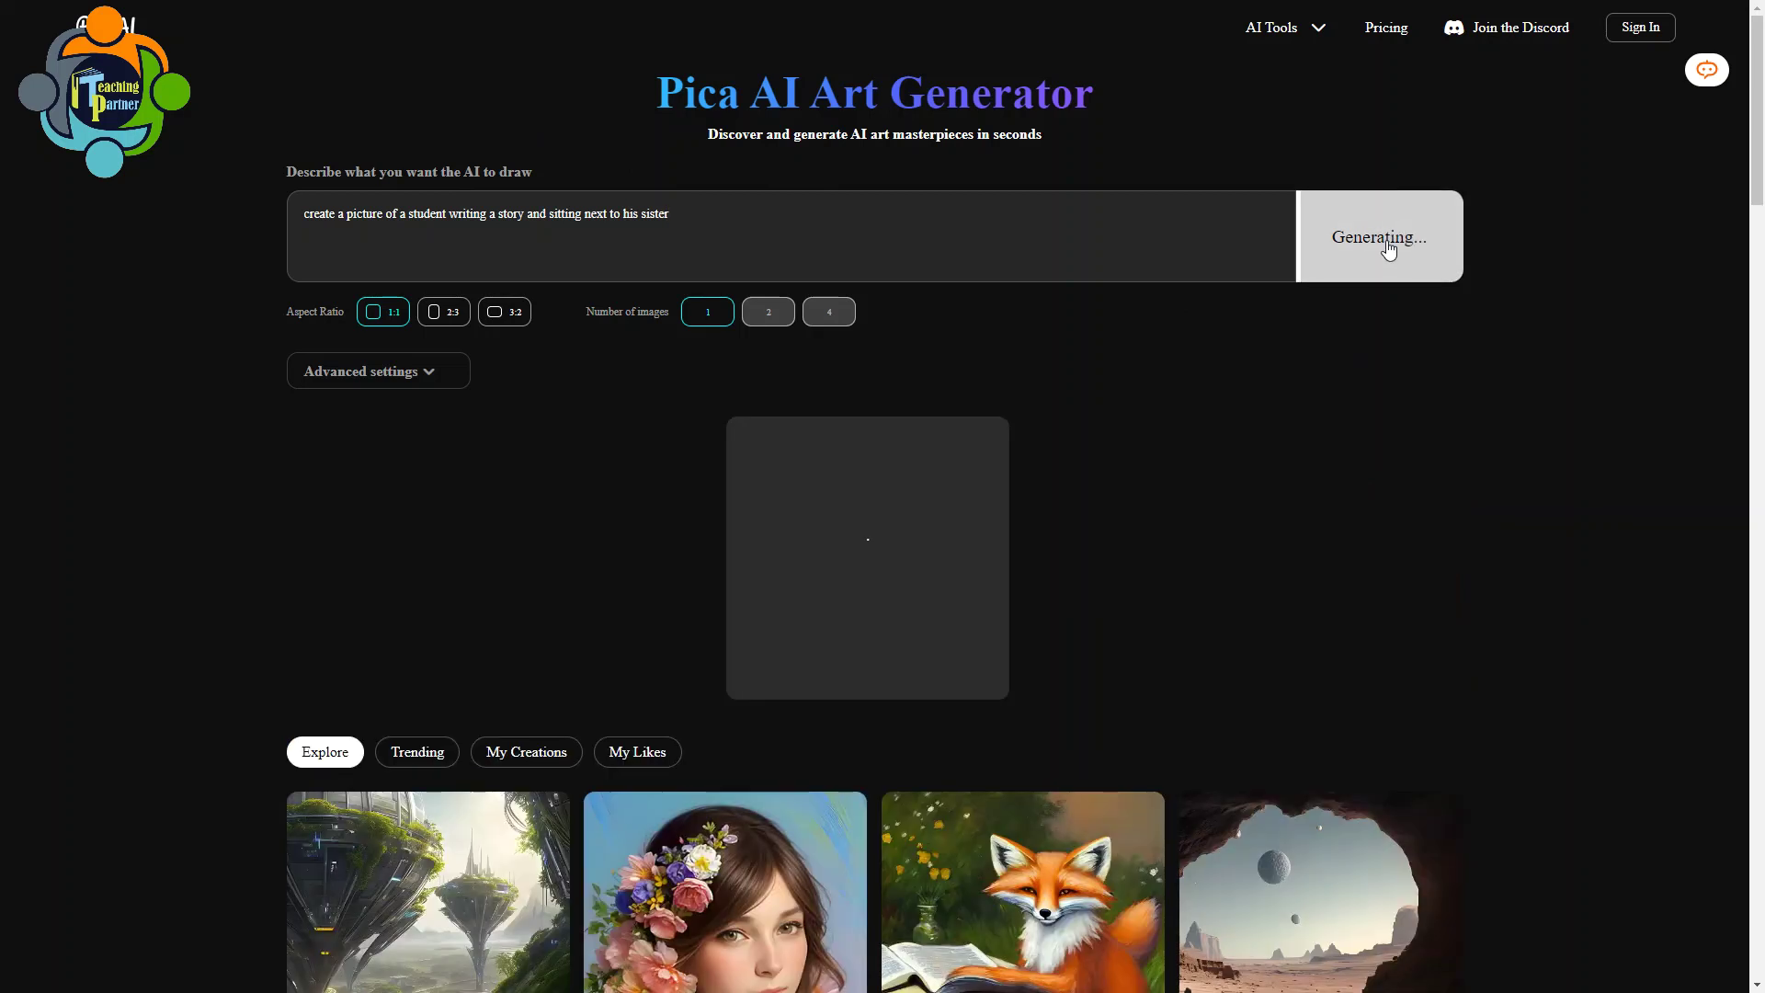
click(476, 546)
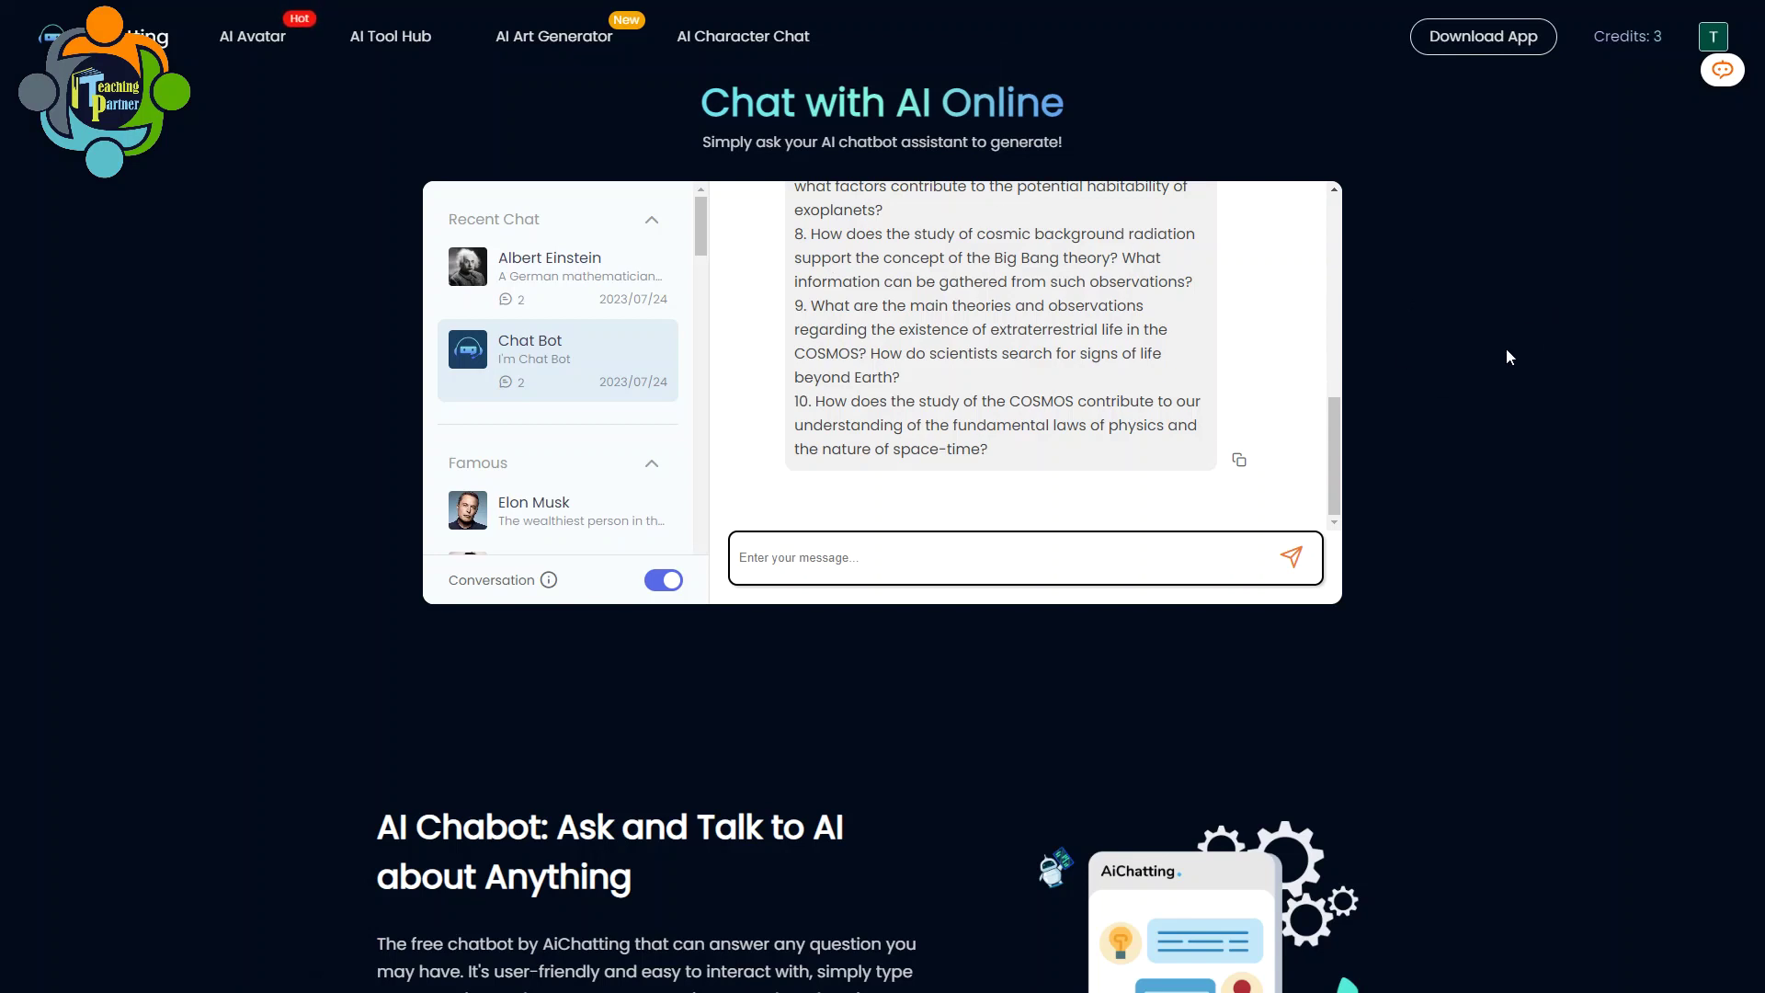
scroll(1331, 427, up, 3)
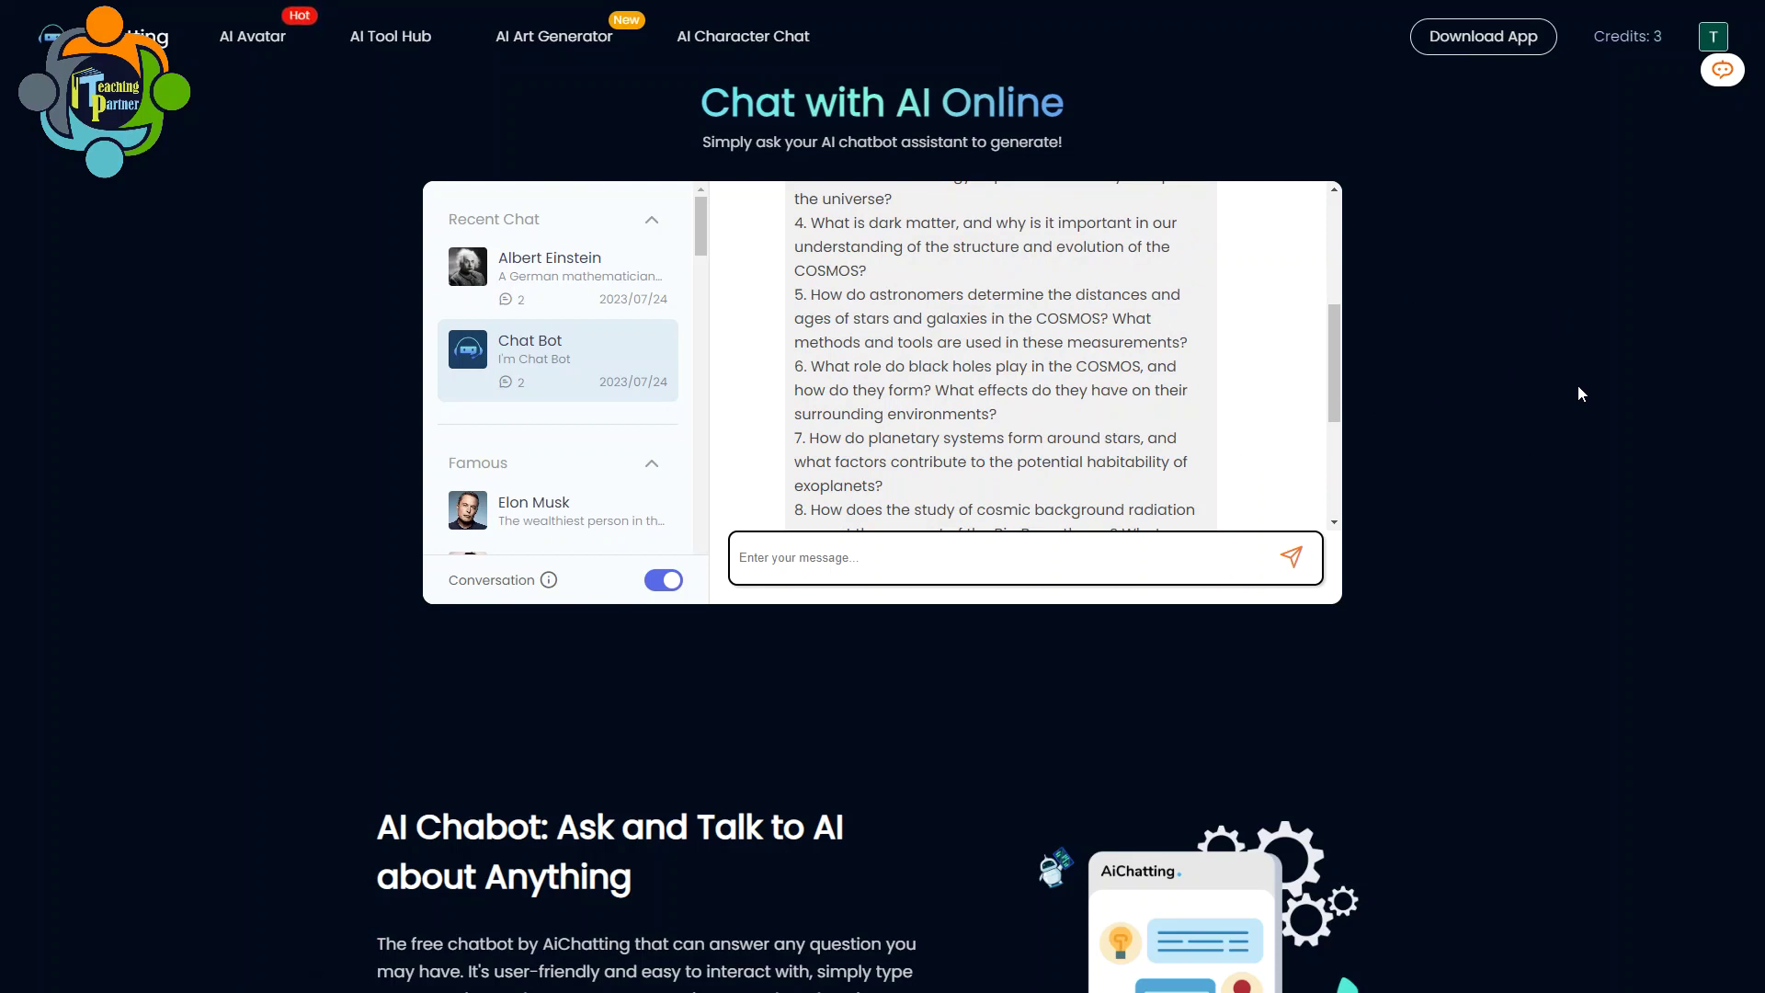
scroll(796, 258, up, 3)
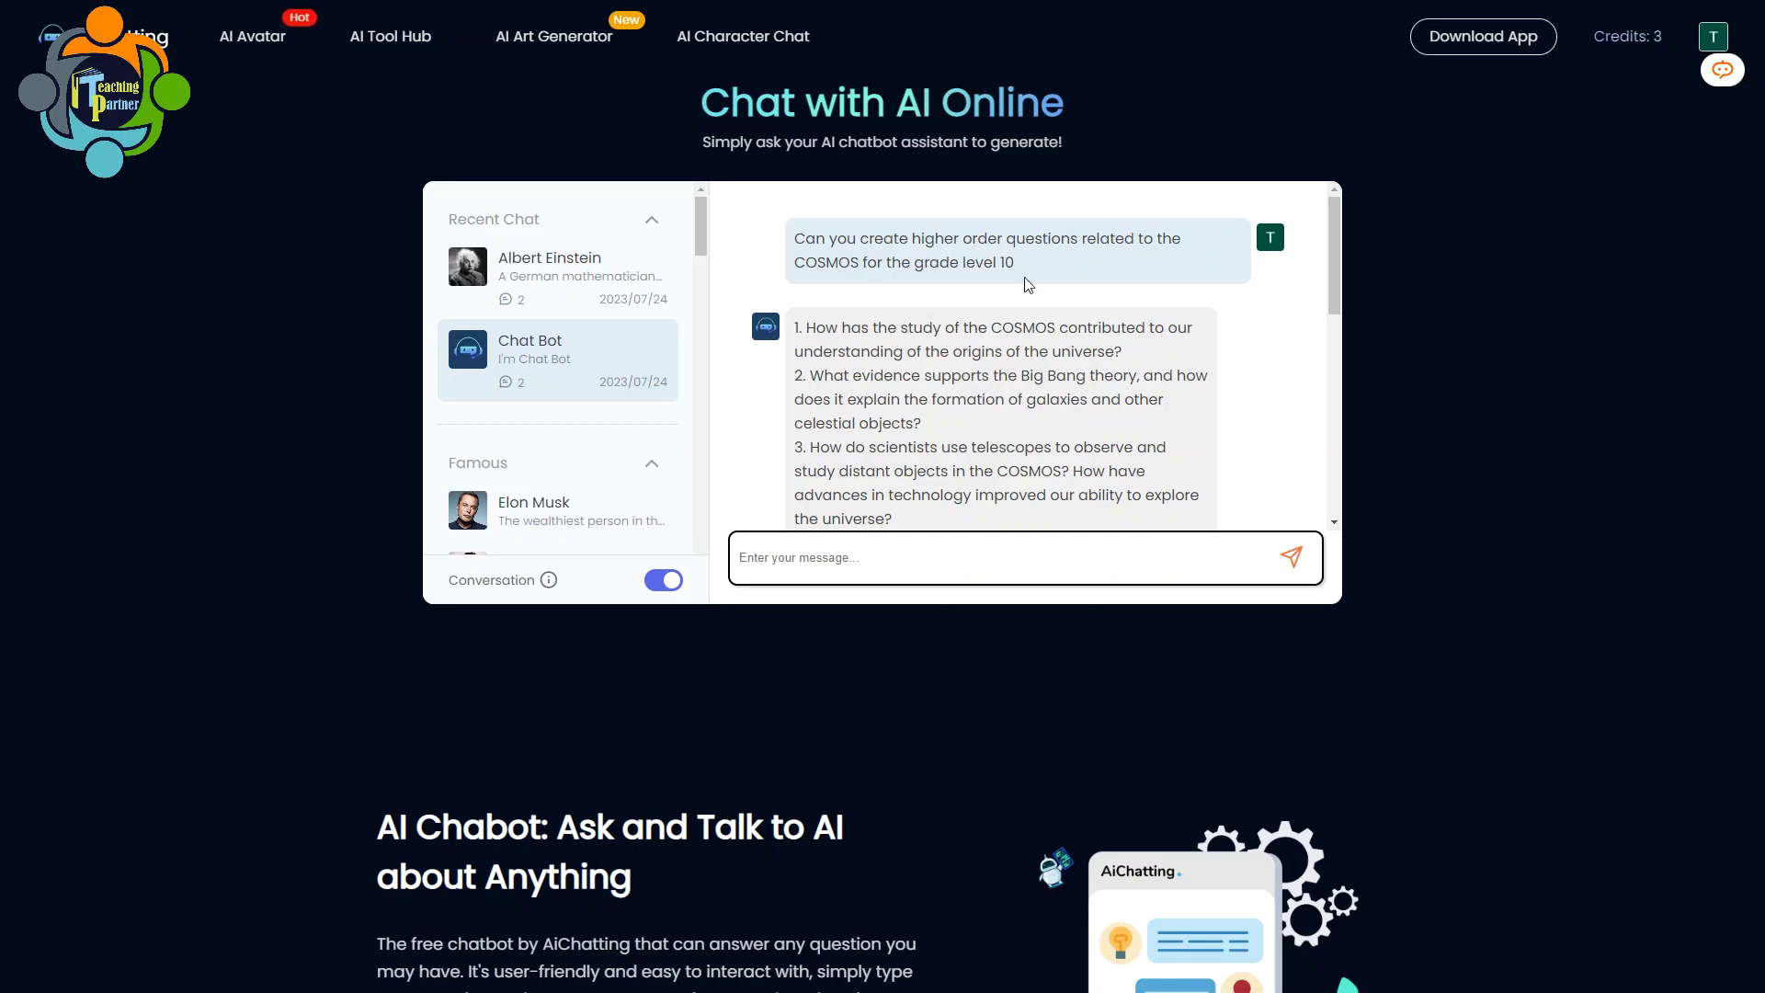
scroll(1033, 324, down, 10)
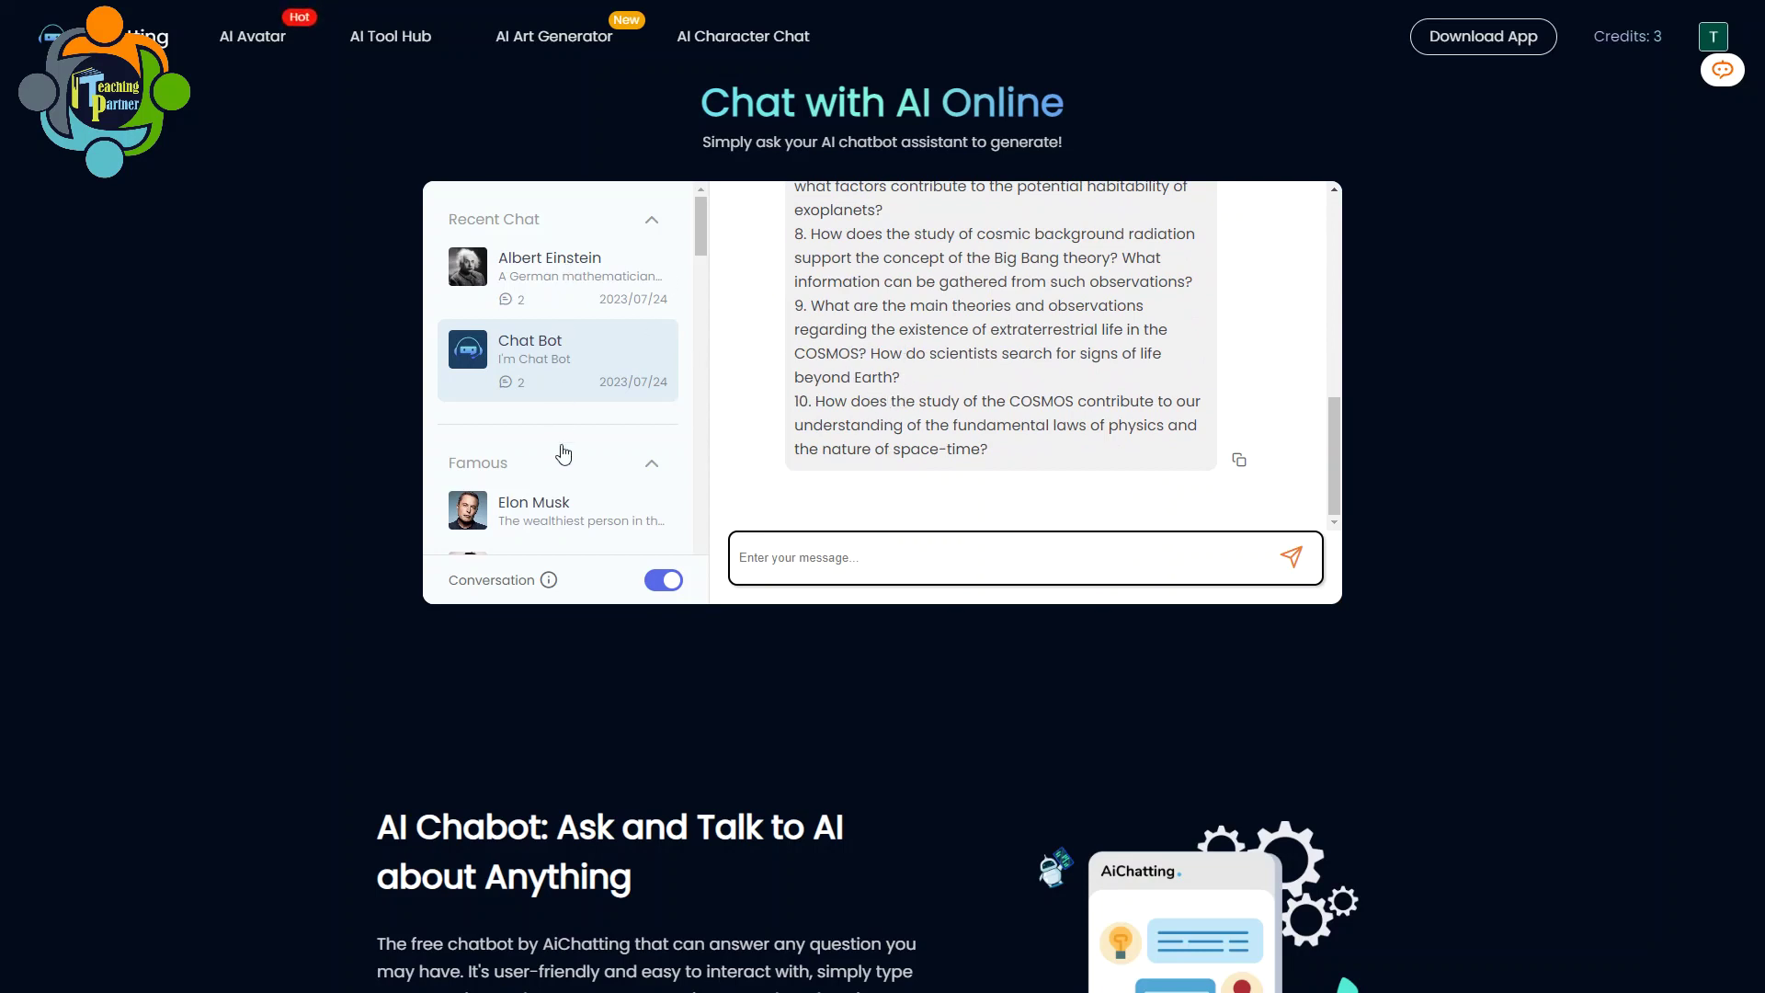
scroll(563, 459, down, 2)
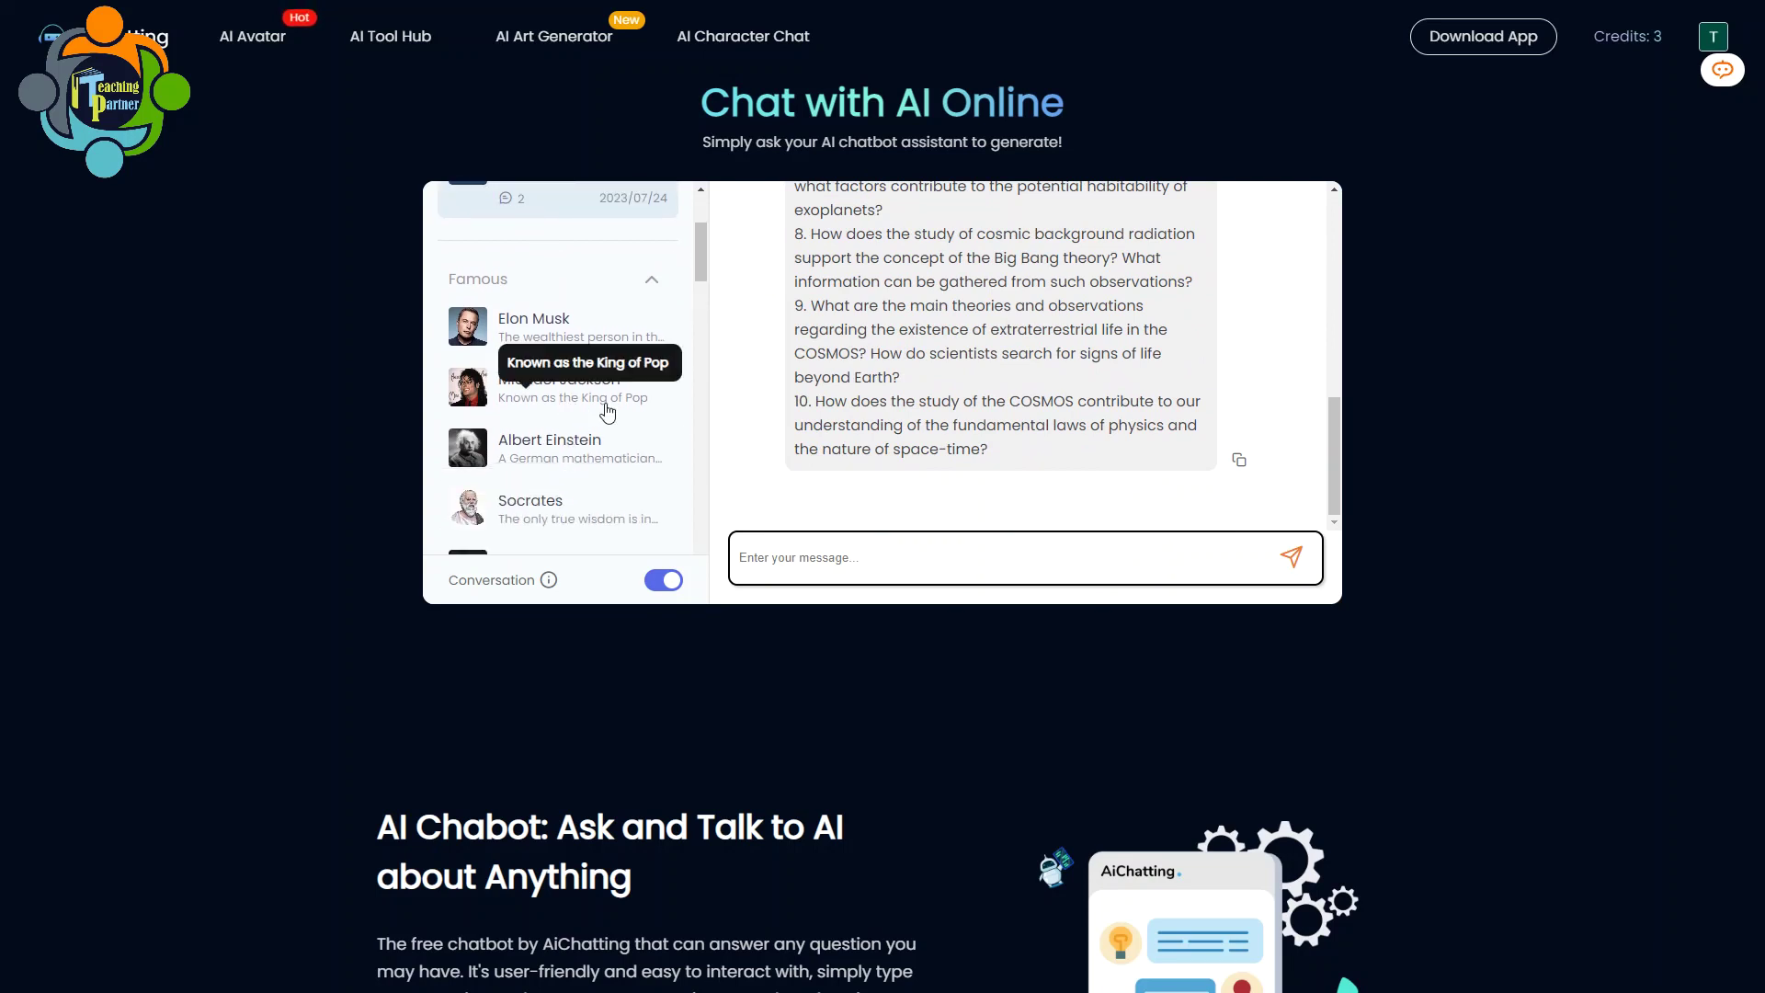
scroll(607, 409, down, 2)
scroll(606, 404, down, 2)
scroll(602, 409, up, 3)
click(593, 471)
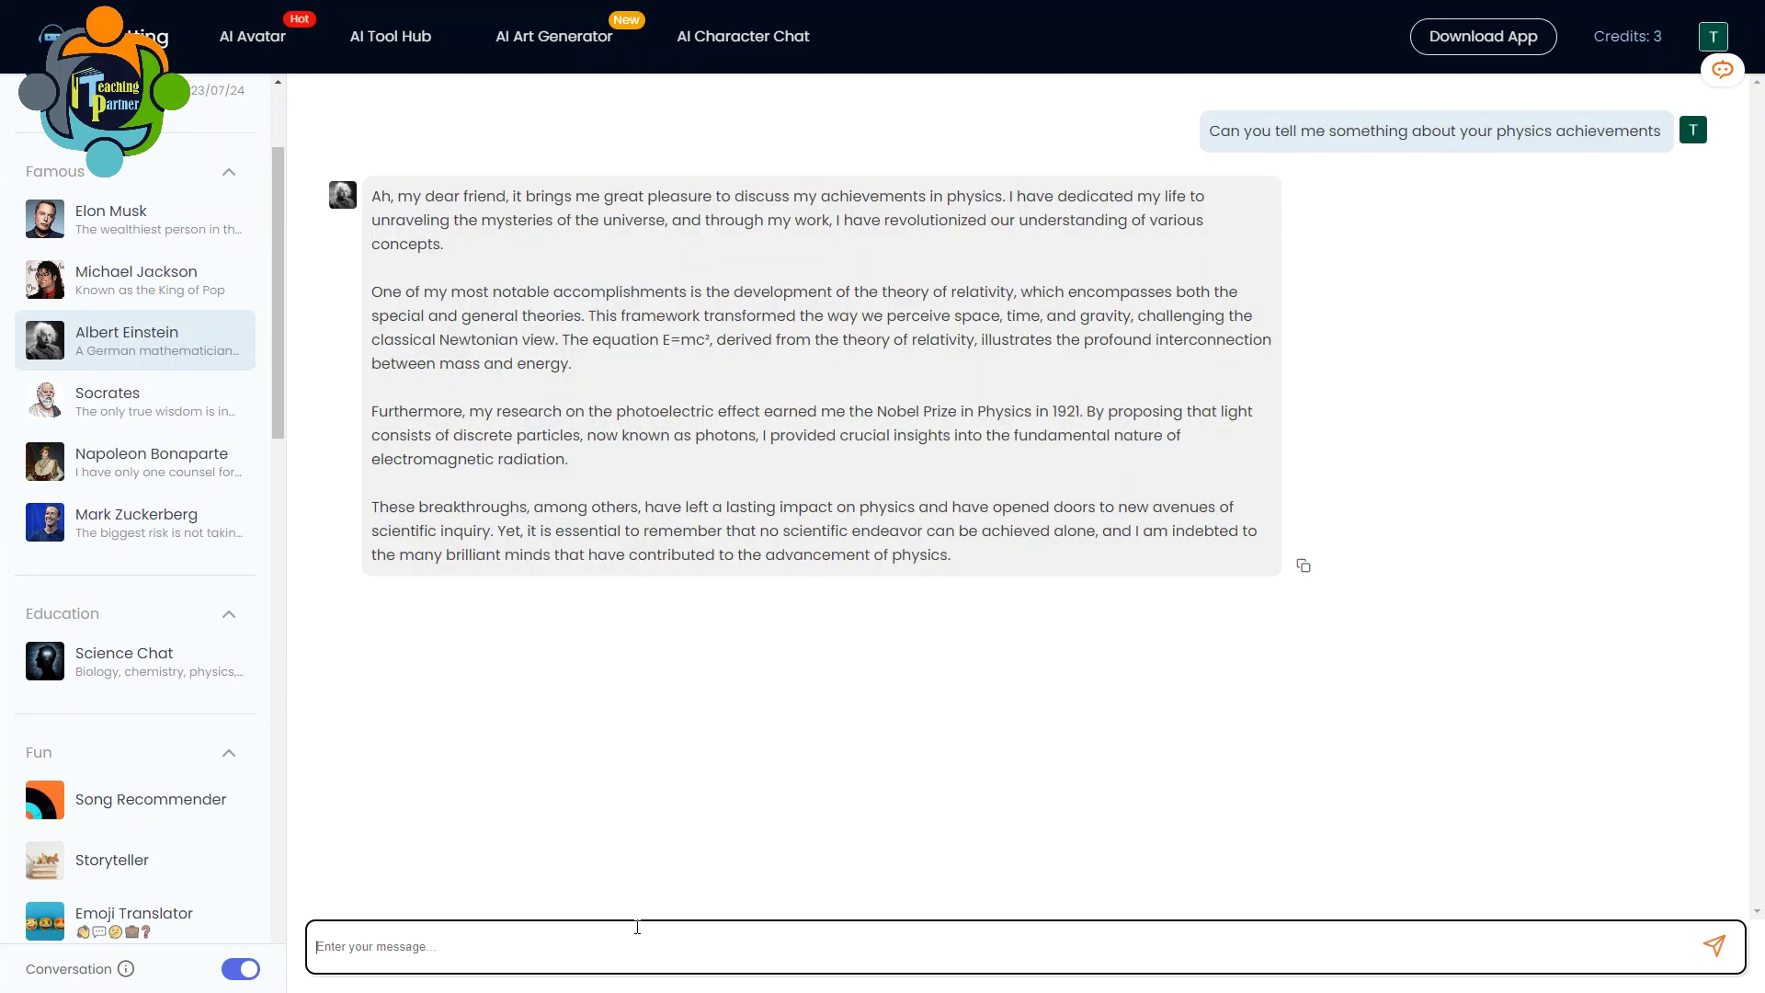
Ask Einstein 'what do you think about light? What is the composition of light?'
text(what do you think about light? What i)
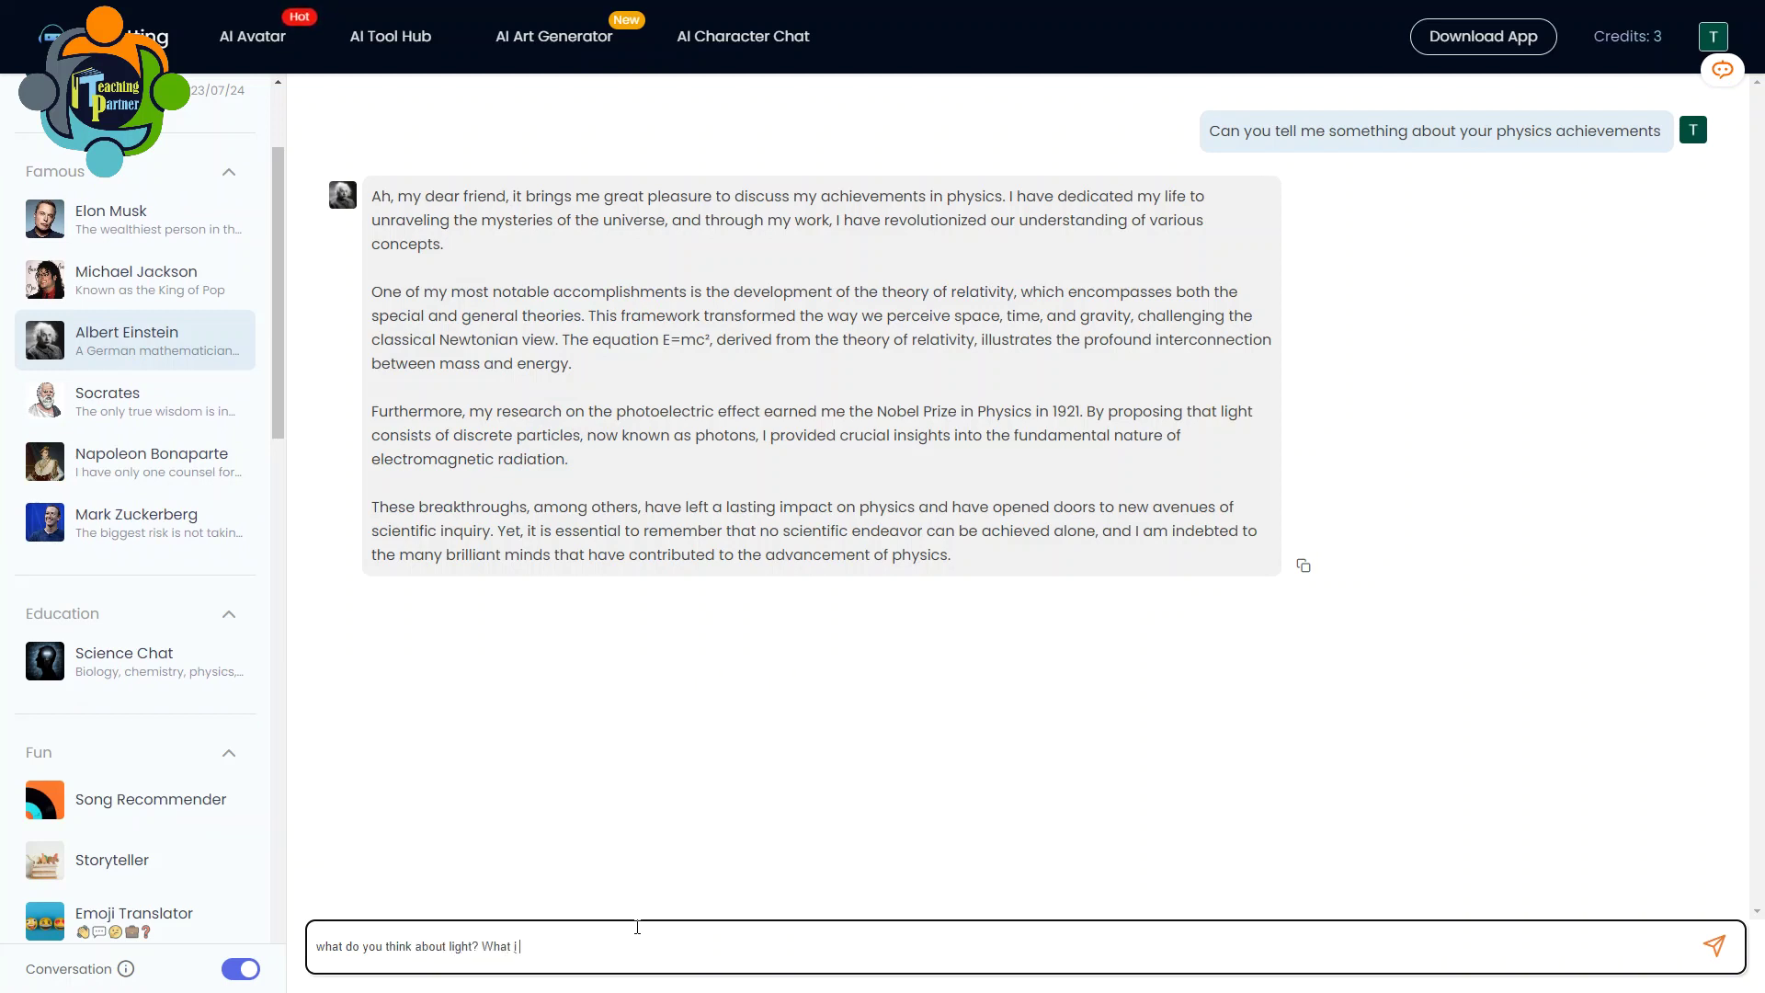
text(s the compos)
key(BackSpace)
text(osition of light?)
key(Return)
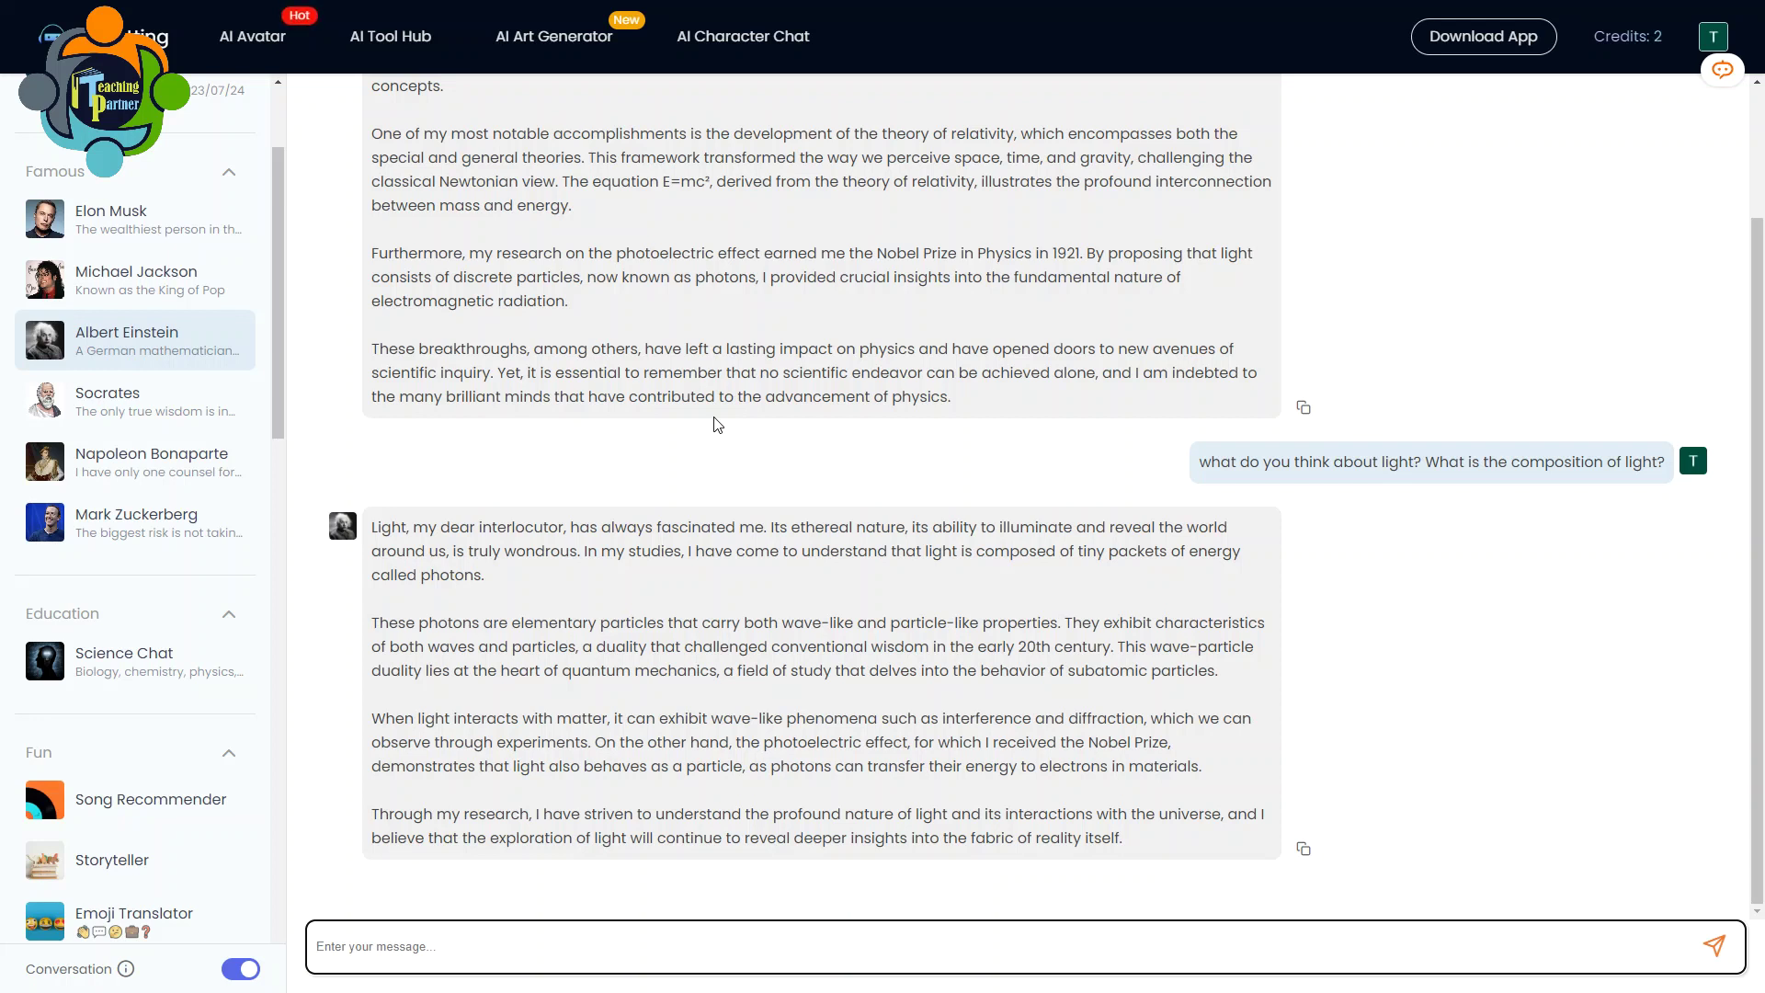
Open Science Chat, scroll through the Fun, Business, Social, Career and Health categories, then return to Chat Bot
click(138, 675)
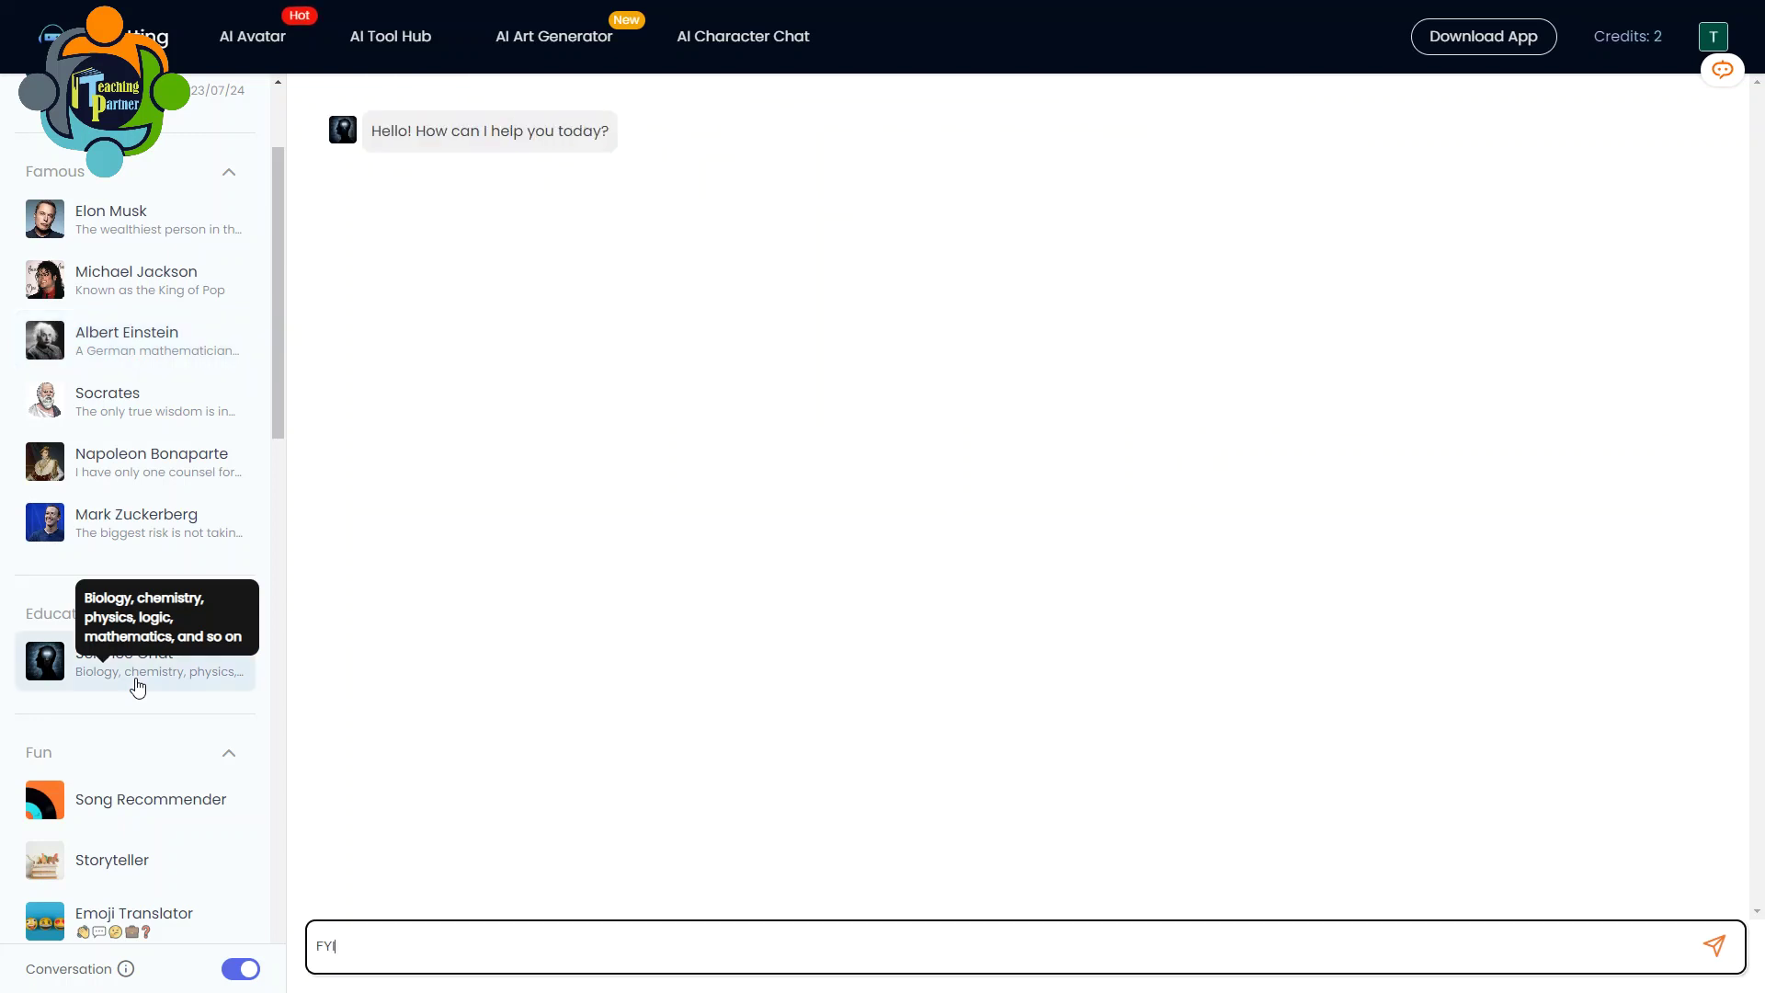
scroll(92, 751, down, 5)
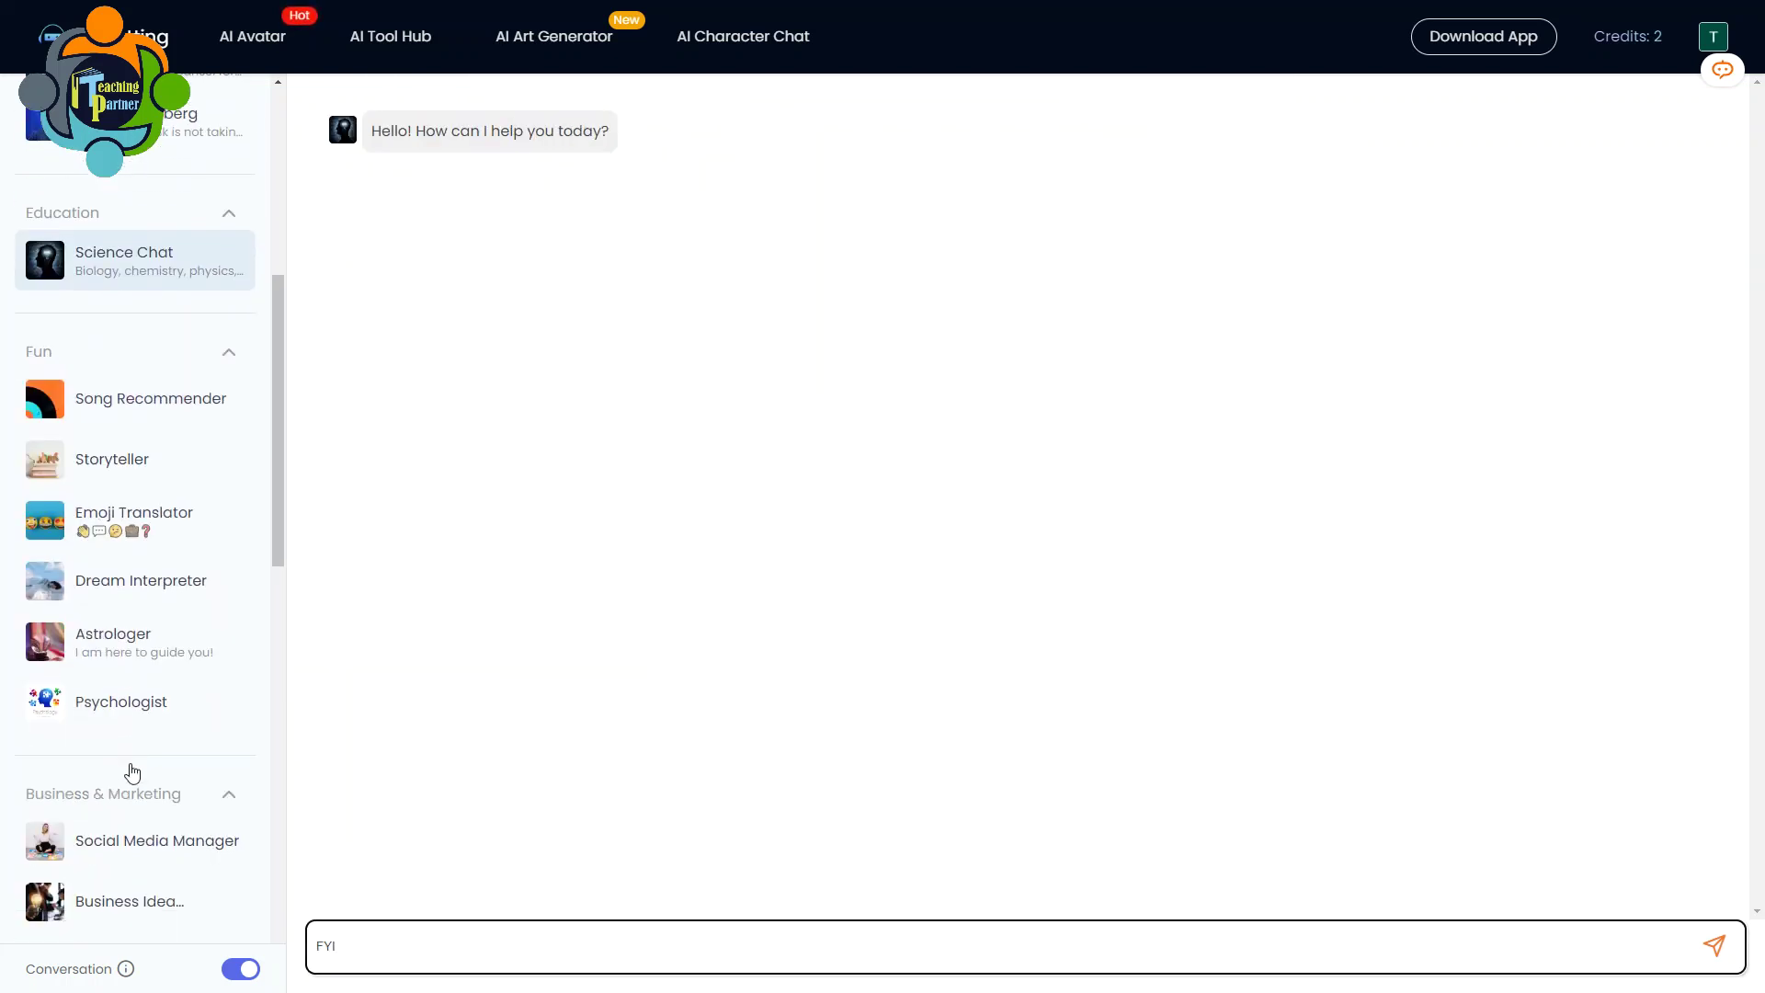
scroll(134, 771, down, 2)
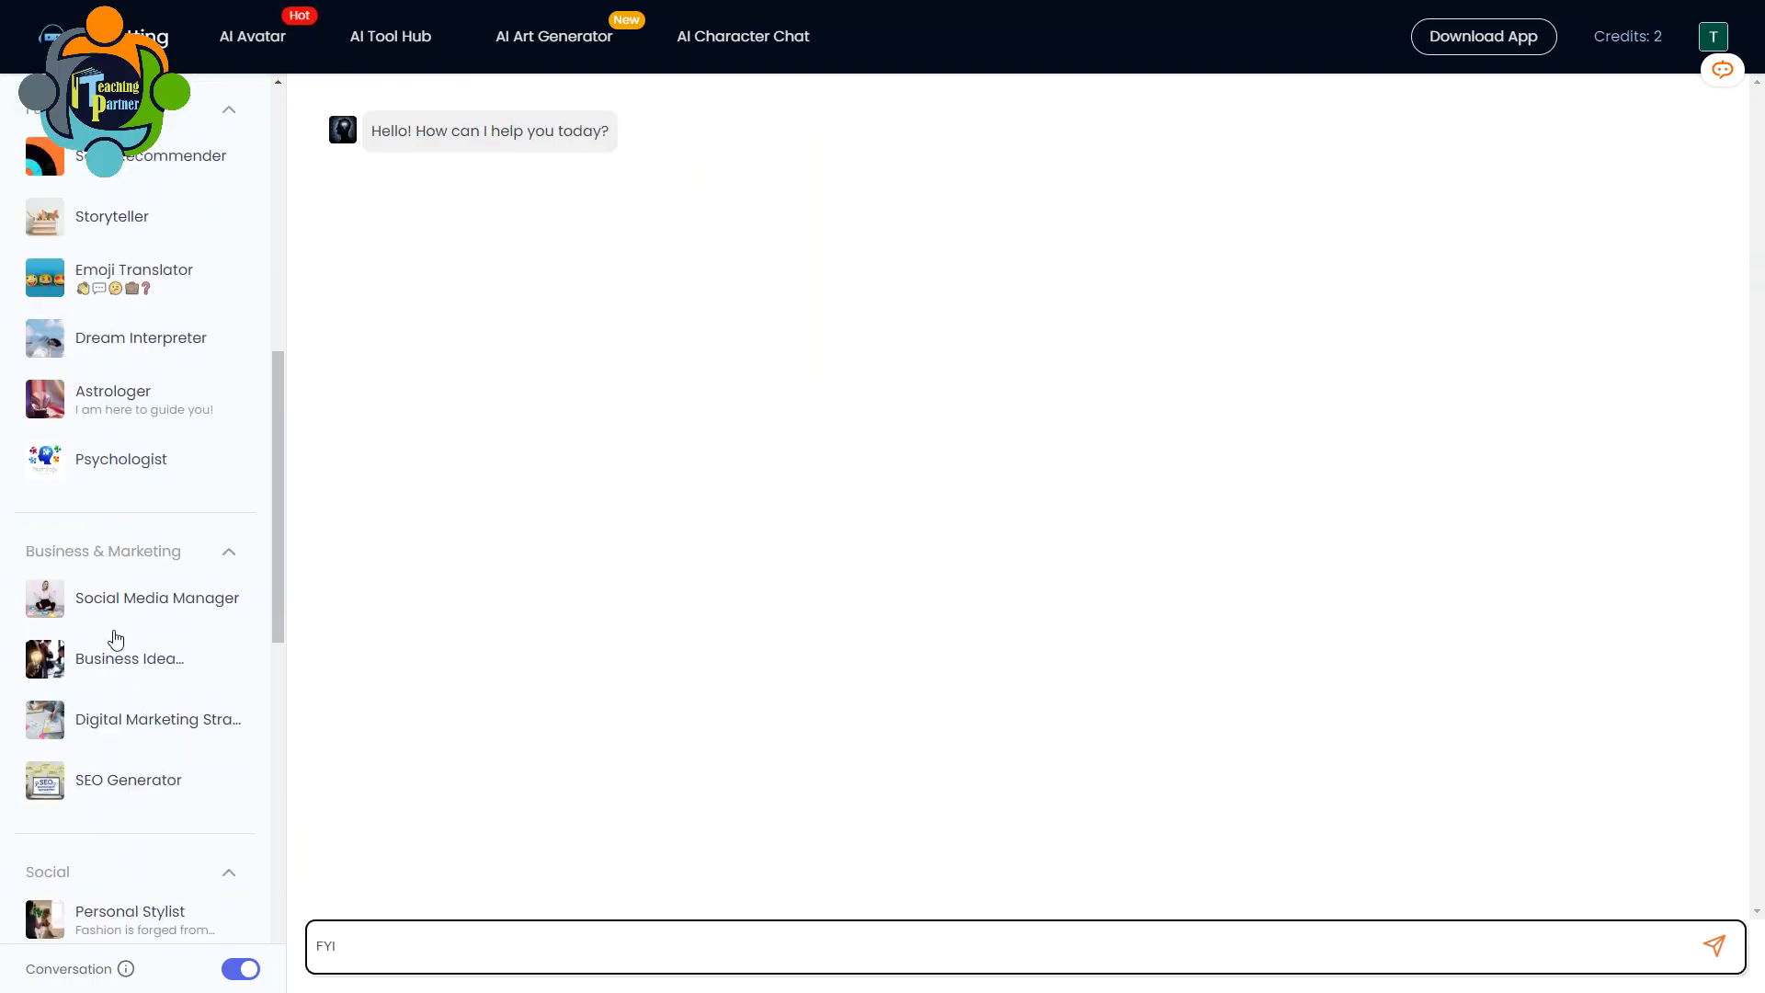
scroll(138, 582, down, 5)
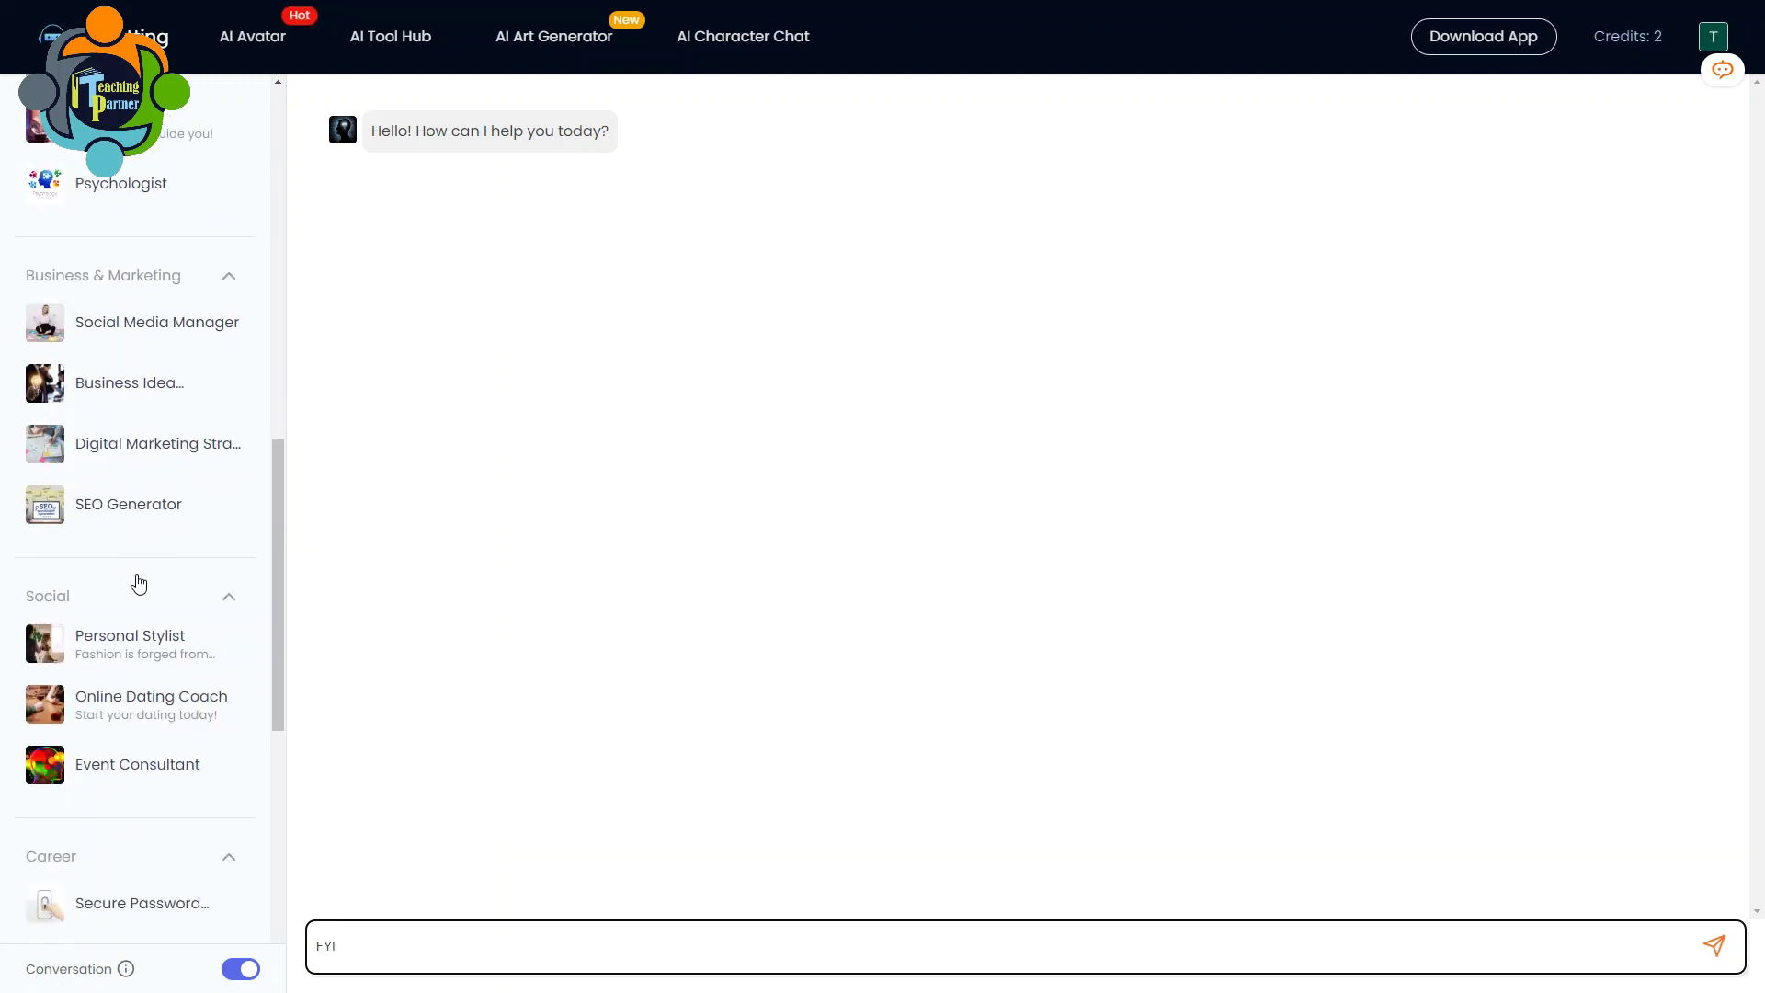
scroll(138, 582, down, 4)
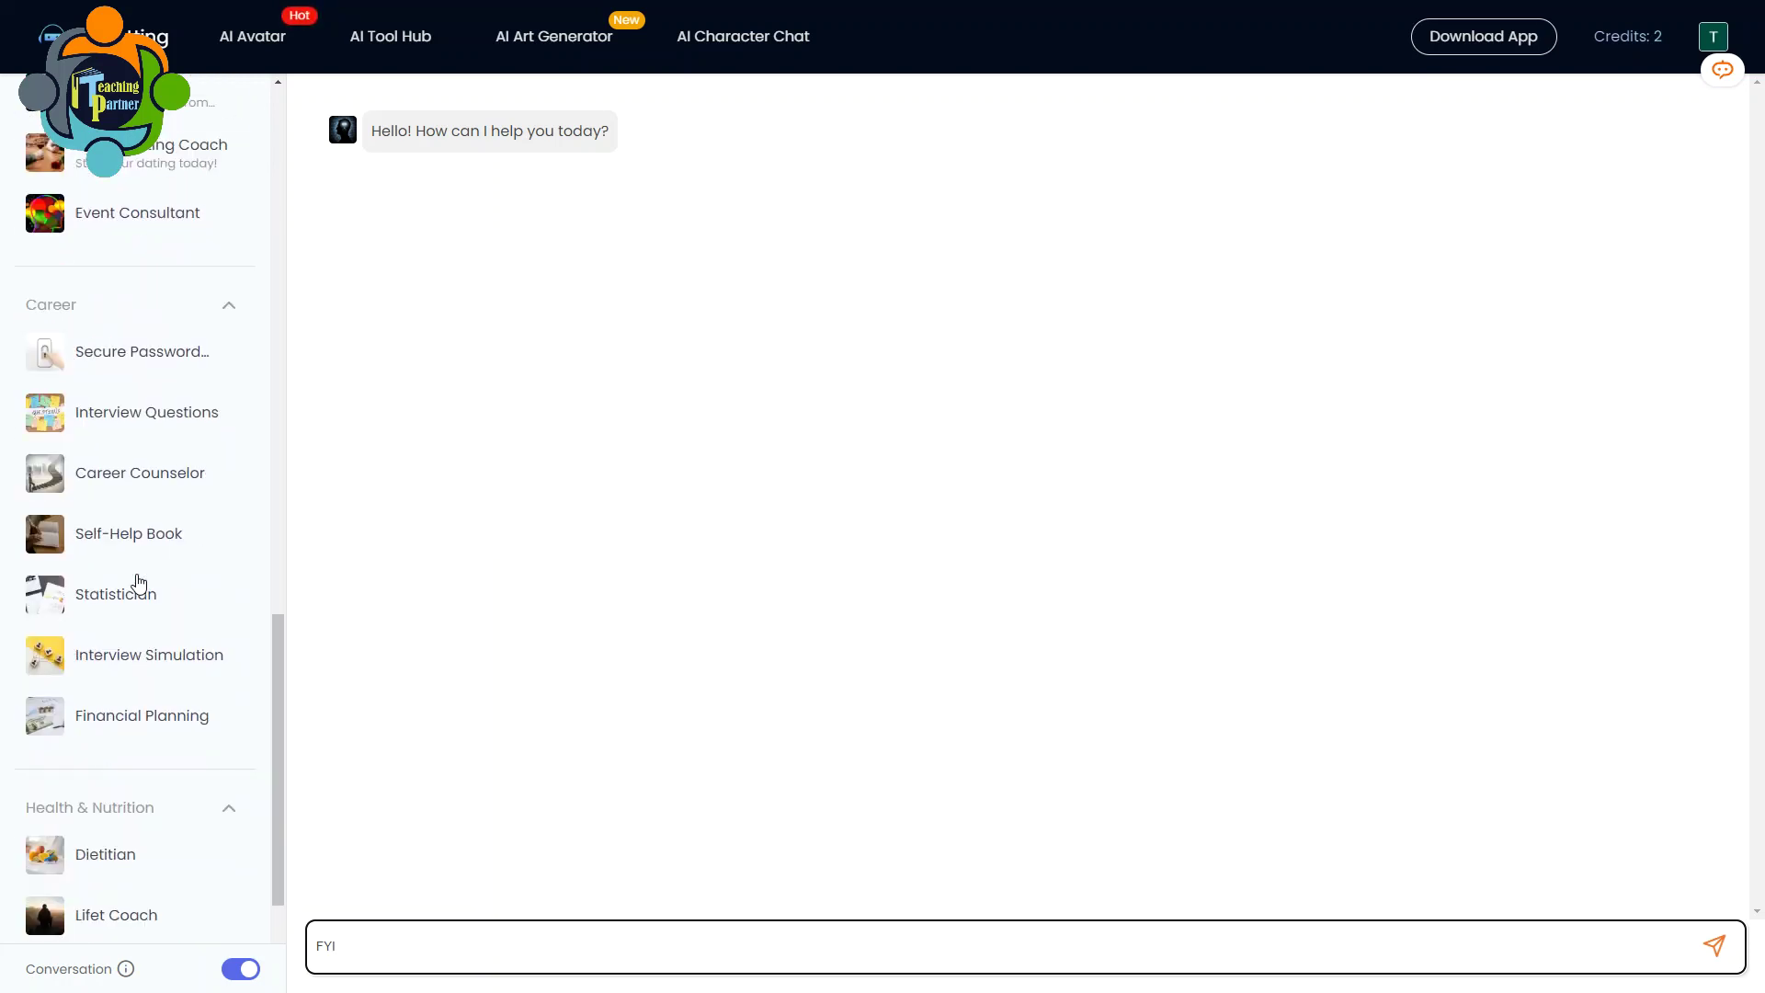
scroll(137, 582, up, 15)
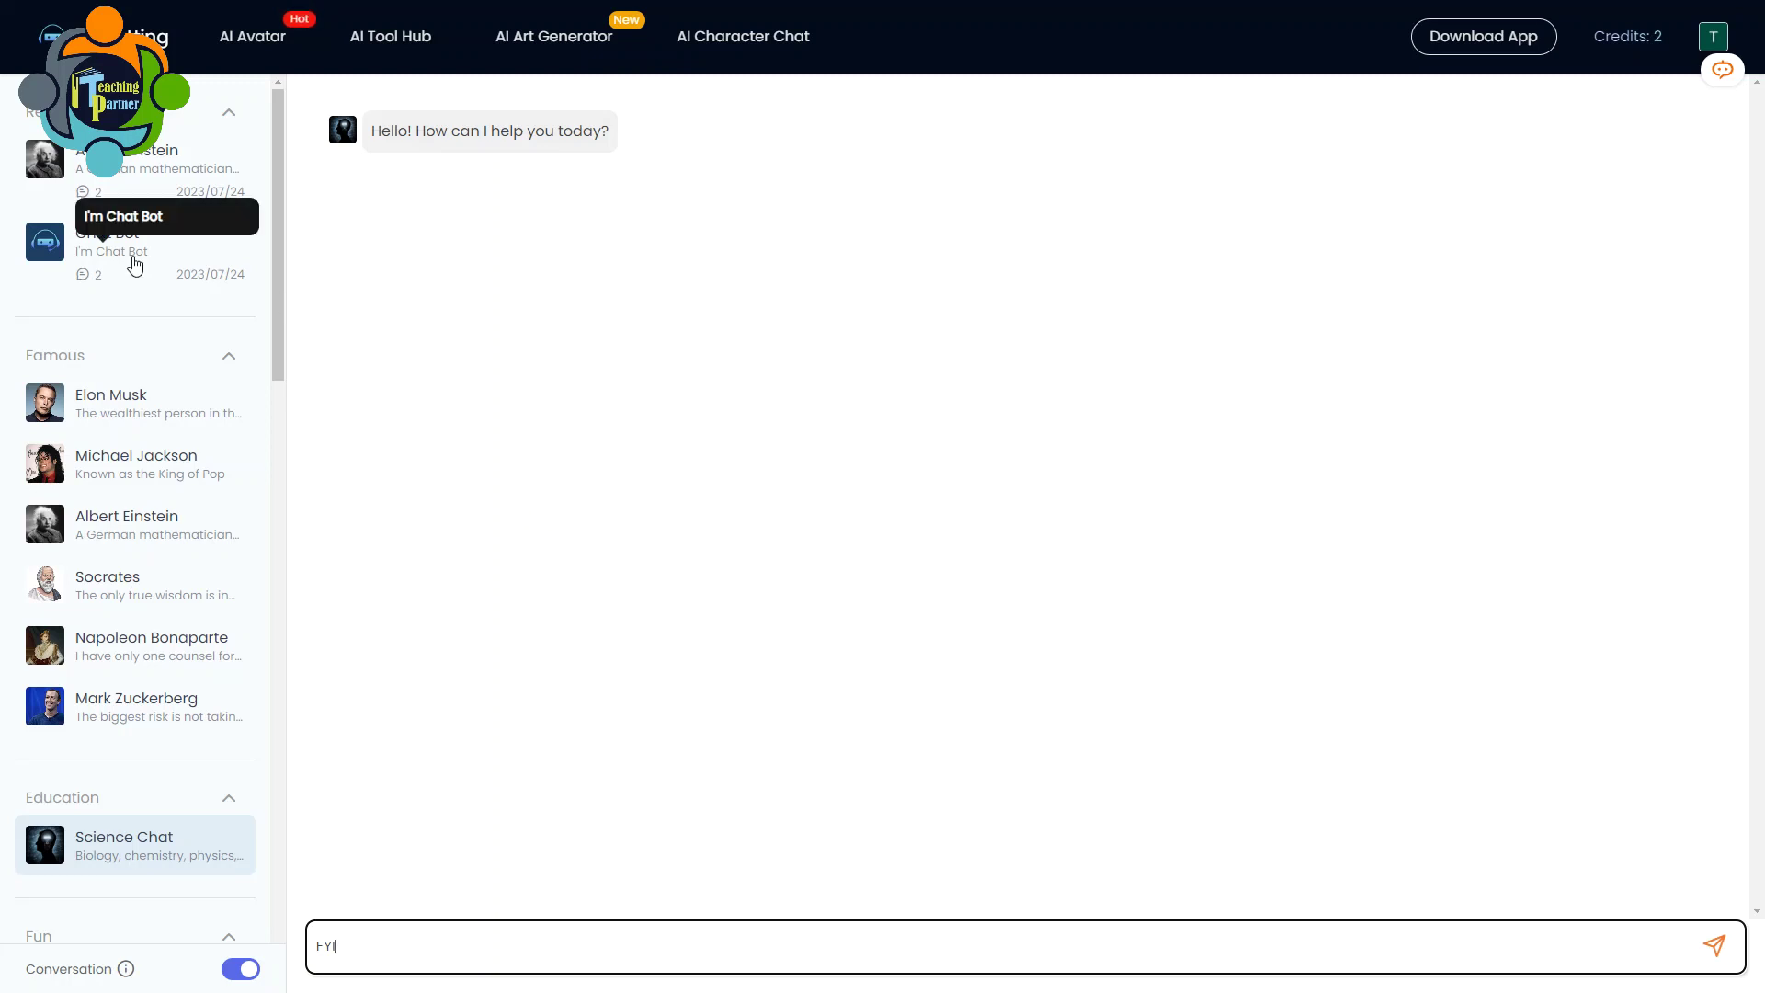
click(135, 264)
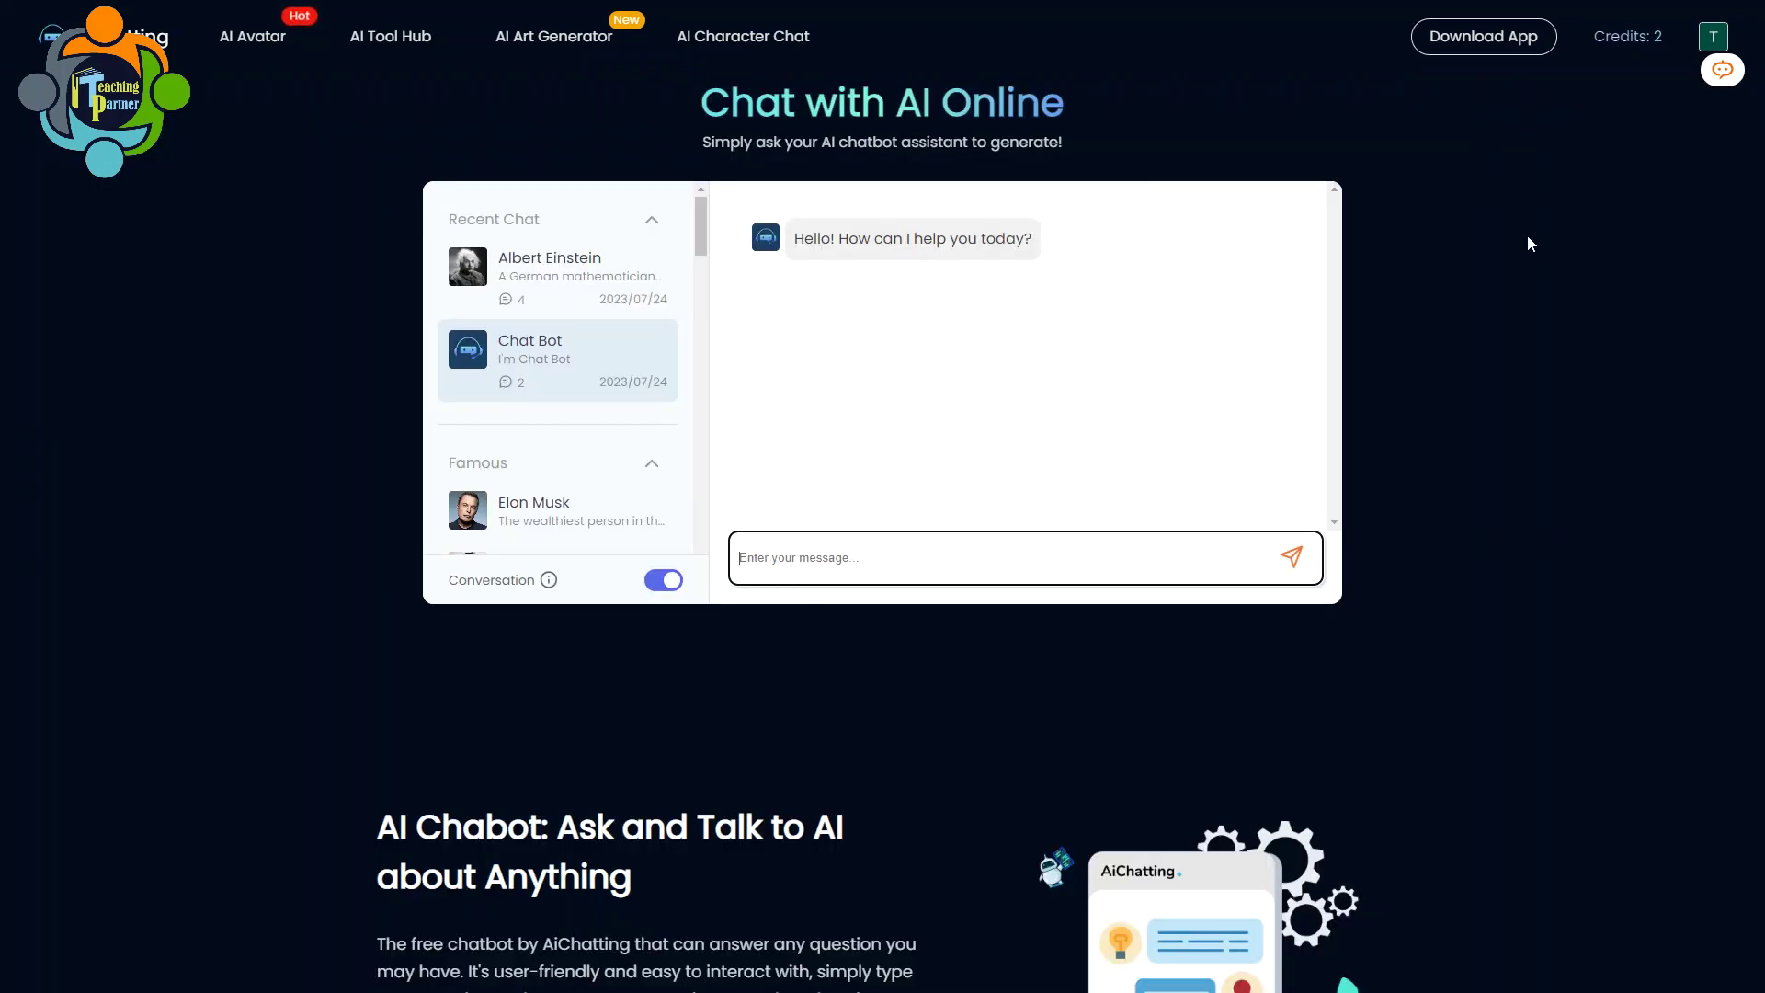